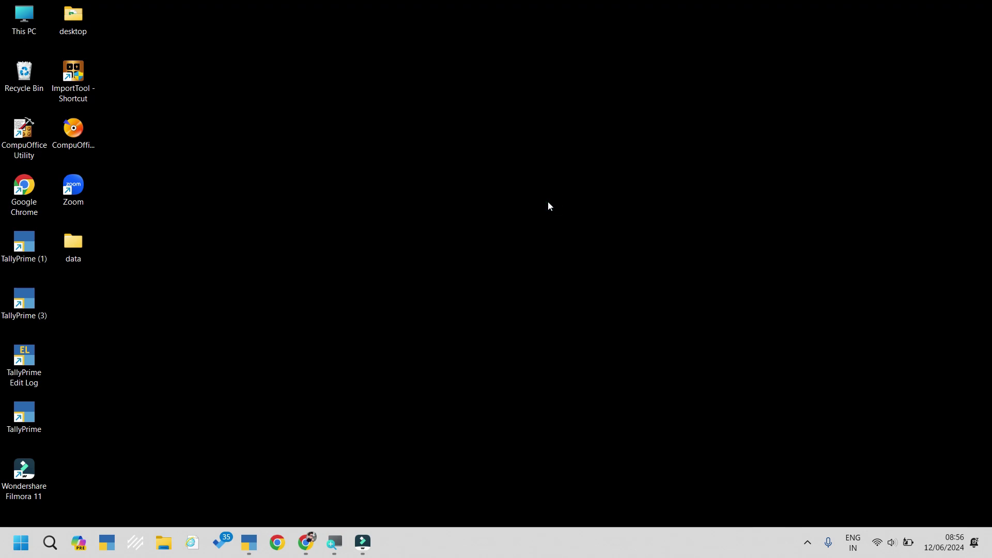
Create a desktop folder named addon and paste the copied Advance Depreciation as per IT Act (1) TCP file into it
key(ctrl+shift+n)
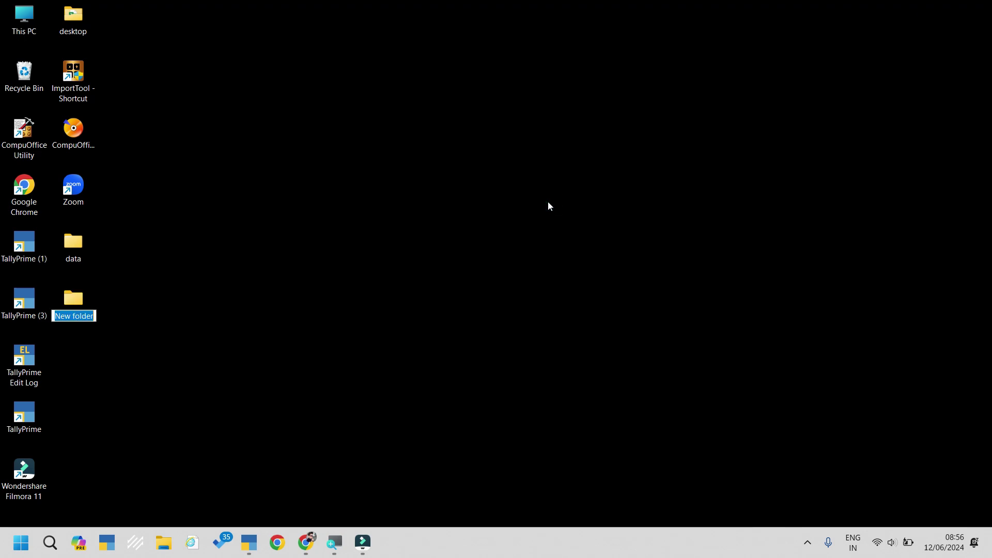
text(addon)
key(Return)
key(Return)
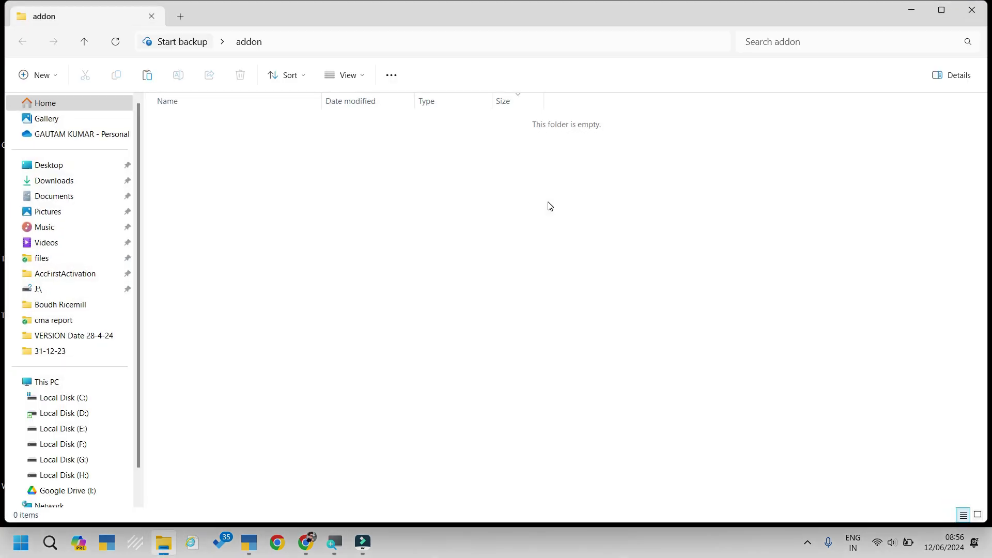
key(ctrl+v)
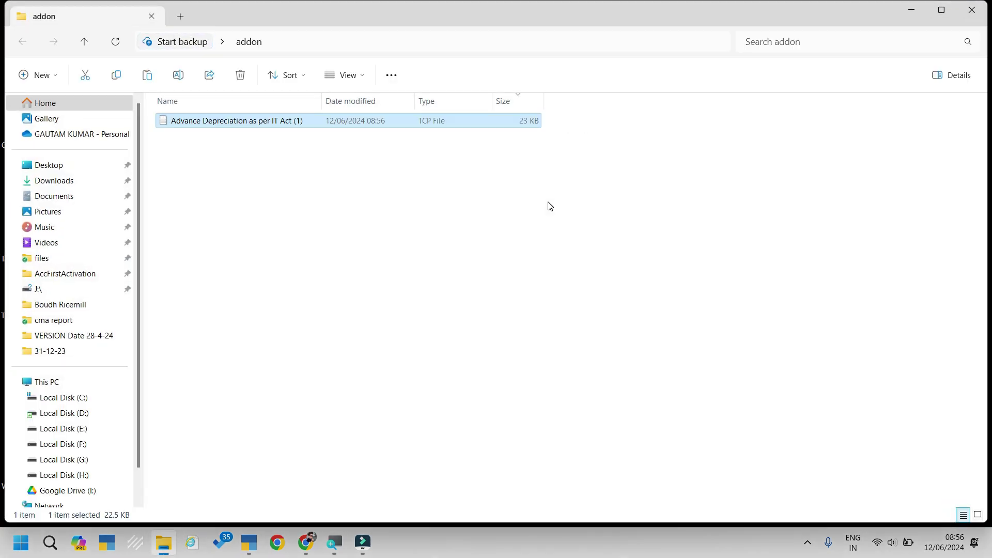
click(504, 208)
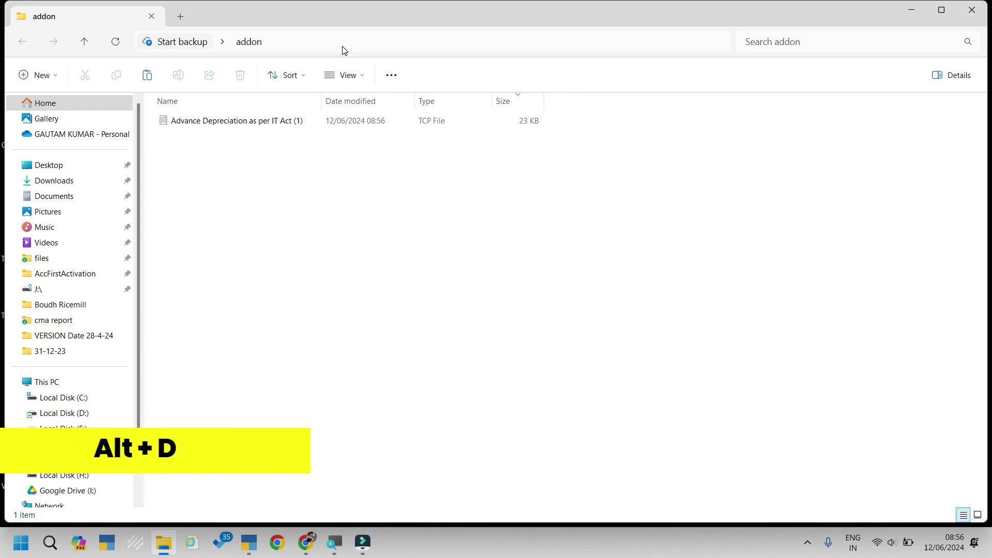
Copy the full path of the addon folder and close its window
key(alt+d)
key(ctrl+c)
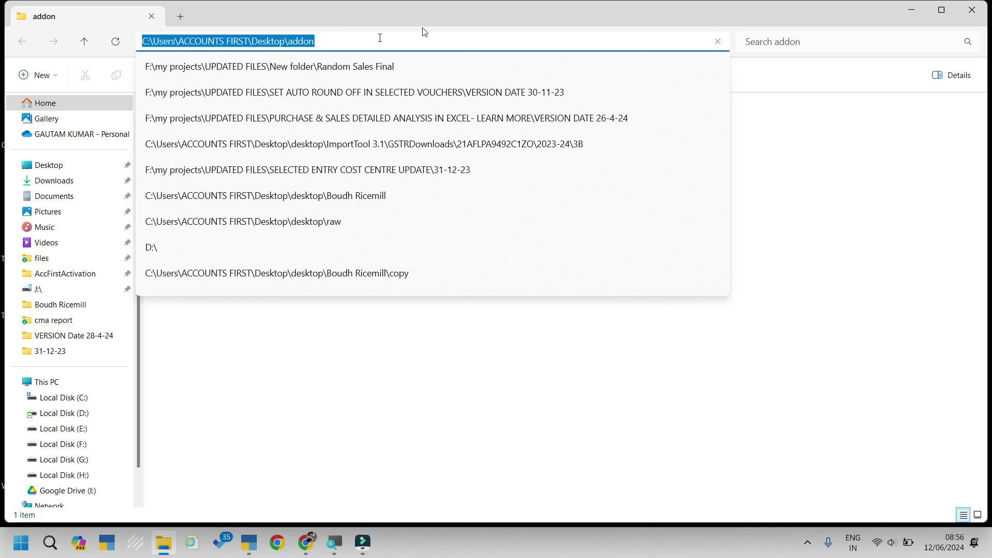
click(971, 9)
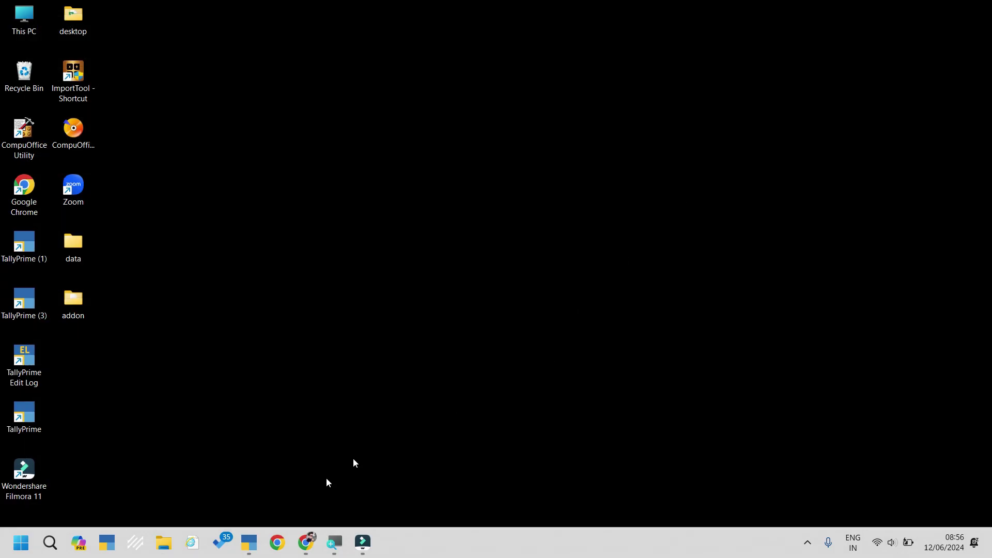
Switch to TallyPrime and open the local TDL configuration from TDLs & AddOns
click(250, 551)
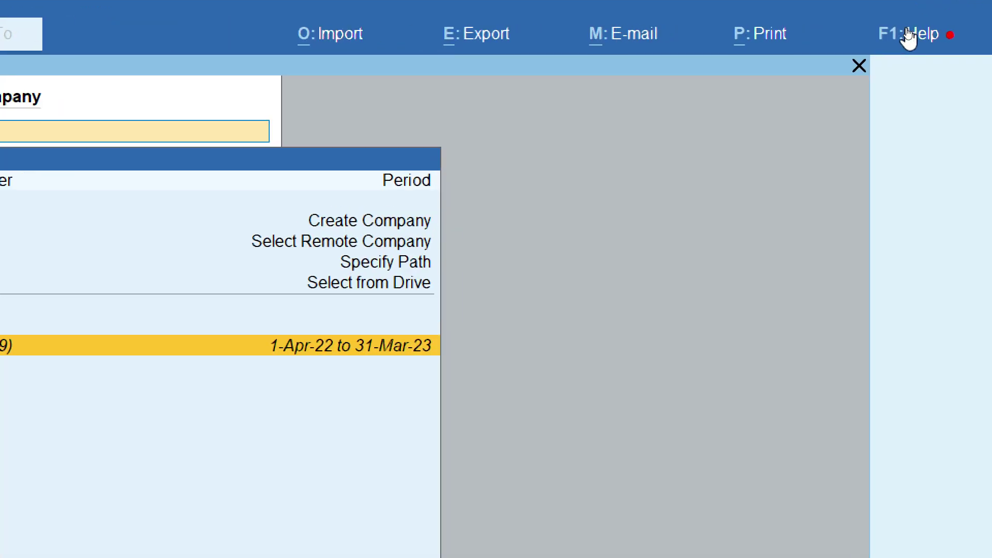
click(907, 36)
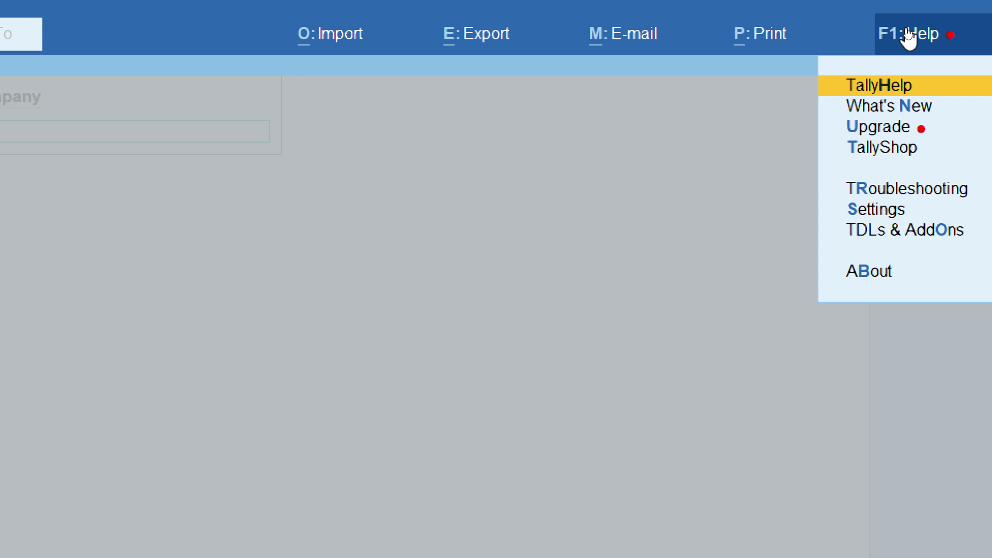
key(Up)
key(Up)
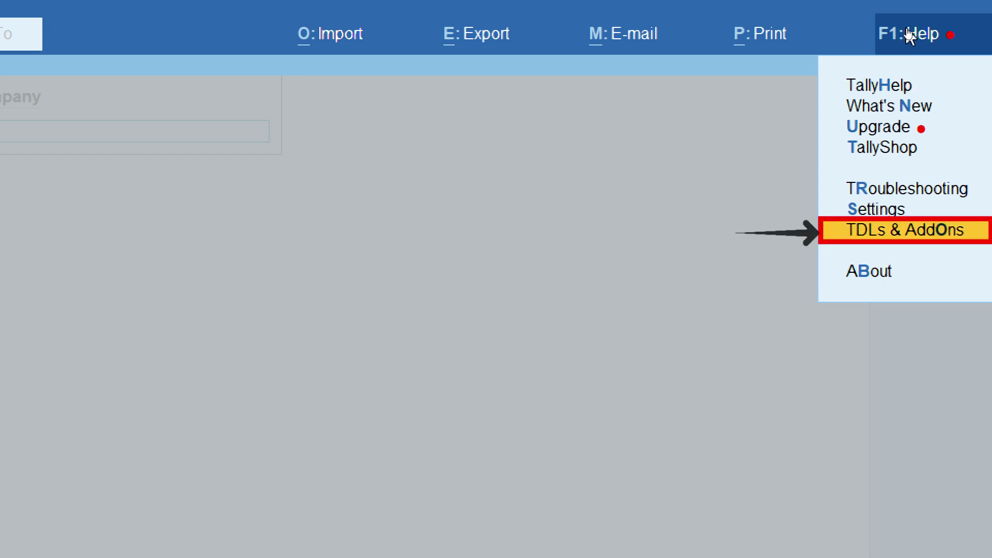
key(Return)
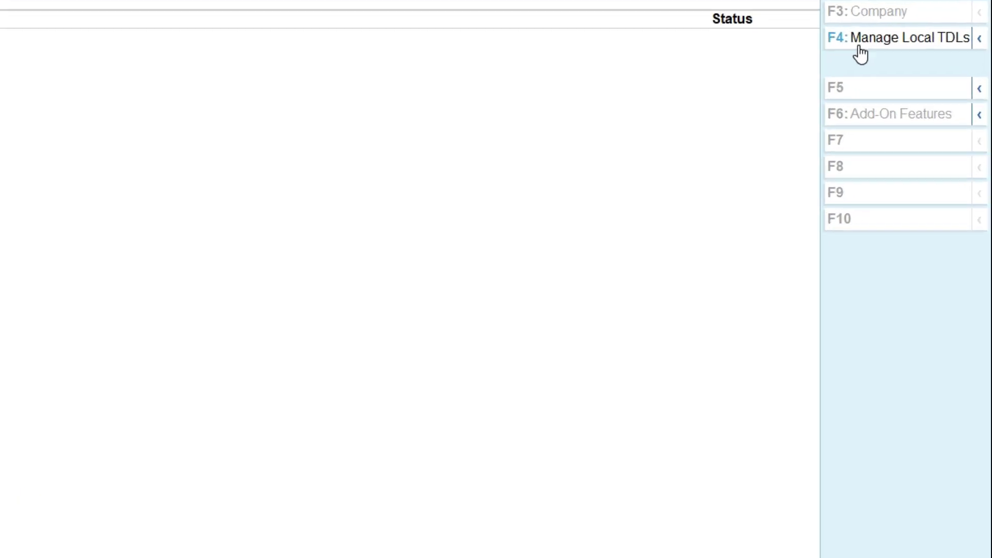
click(858, 47)
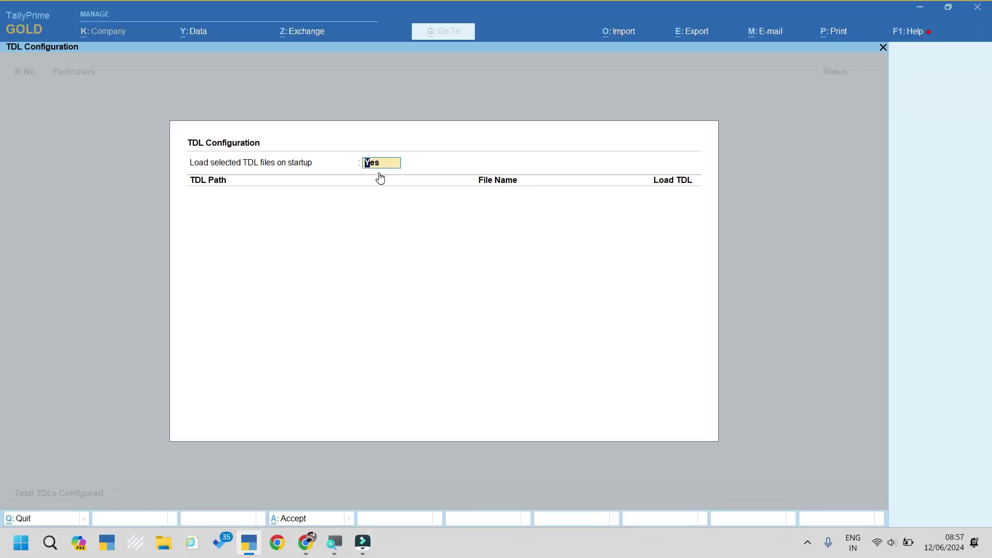
Keep loading TDL files on startup at Yes and specify the copied Desktop\addon folder path as the file location
key(Return)
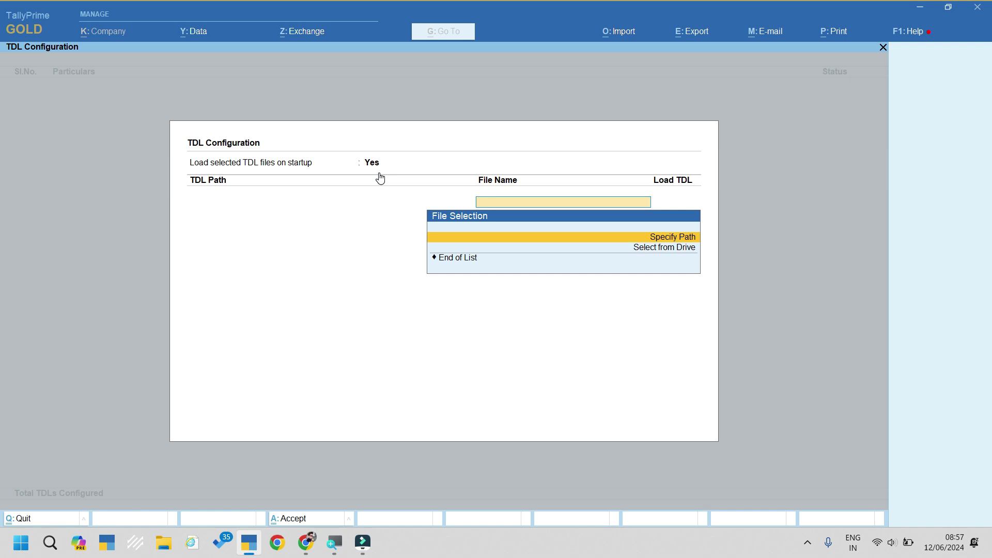
key(Return)
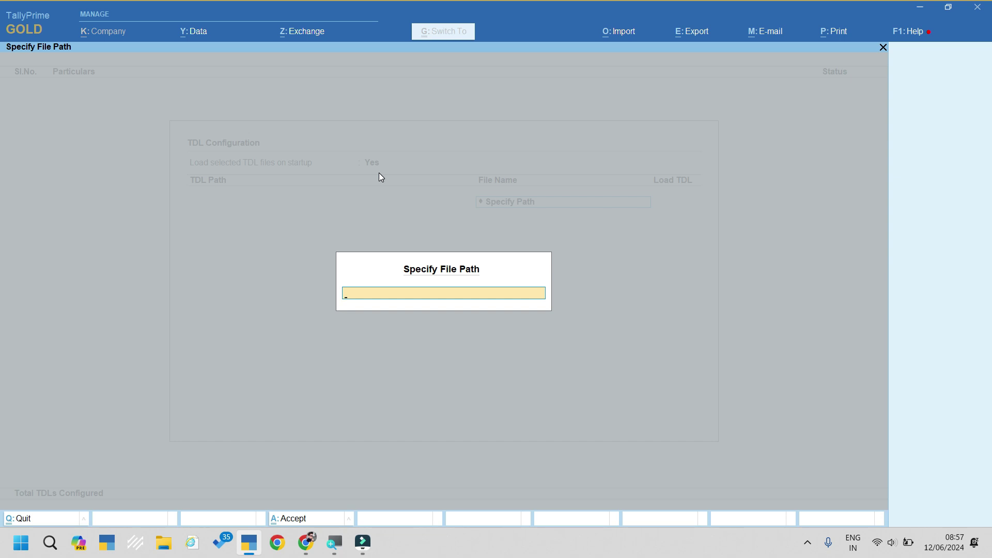
key(ctrl+v)
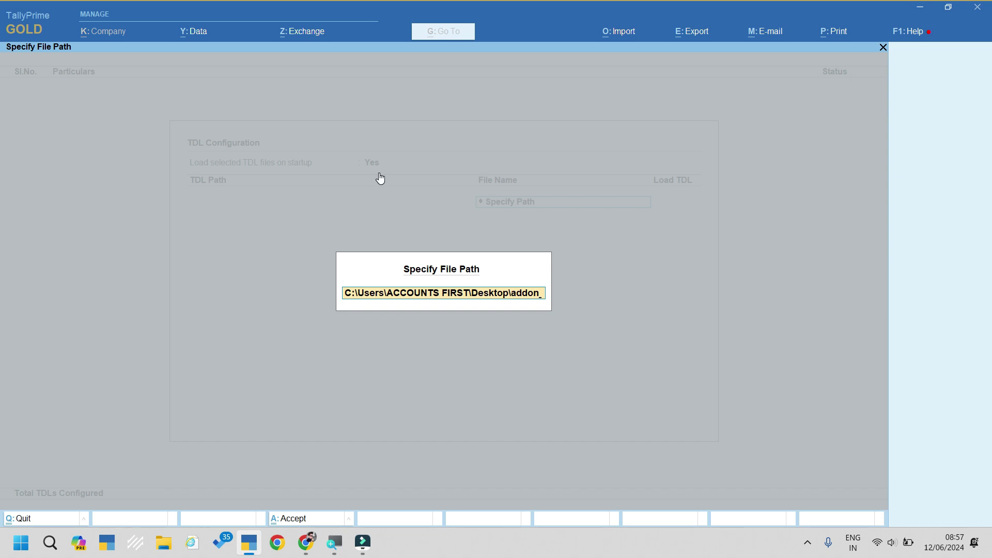
key(Return)
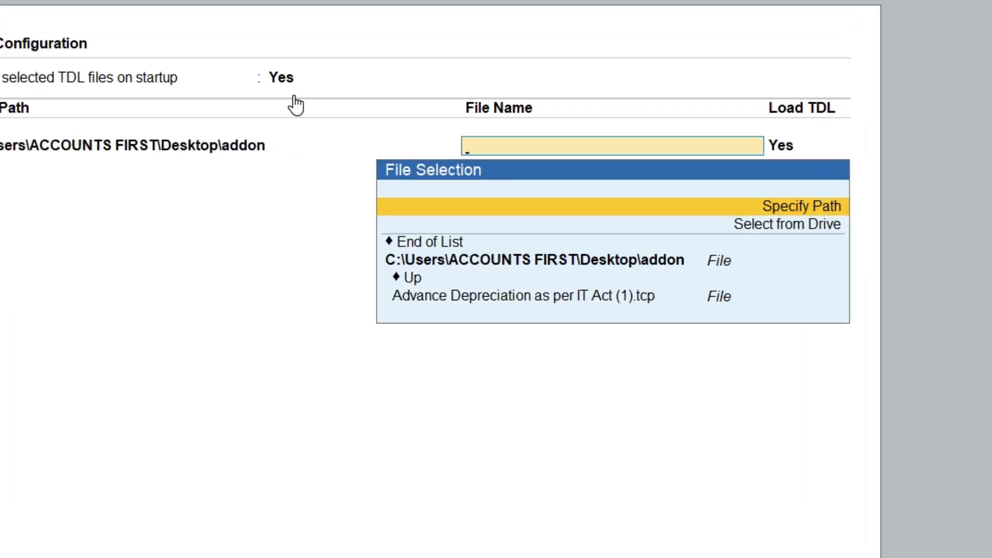
Add Advance Depreciation as per IT Act (1).tcp with Load TDL set to Yes, accept the configuration and leave TDL management
key(Down)
key(Down)
key(Down)
key(Down)
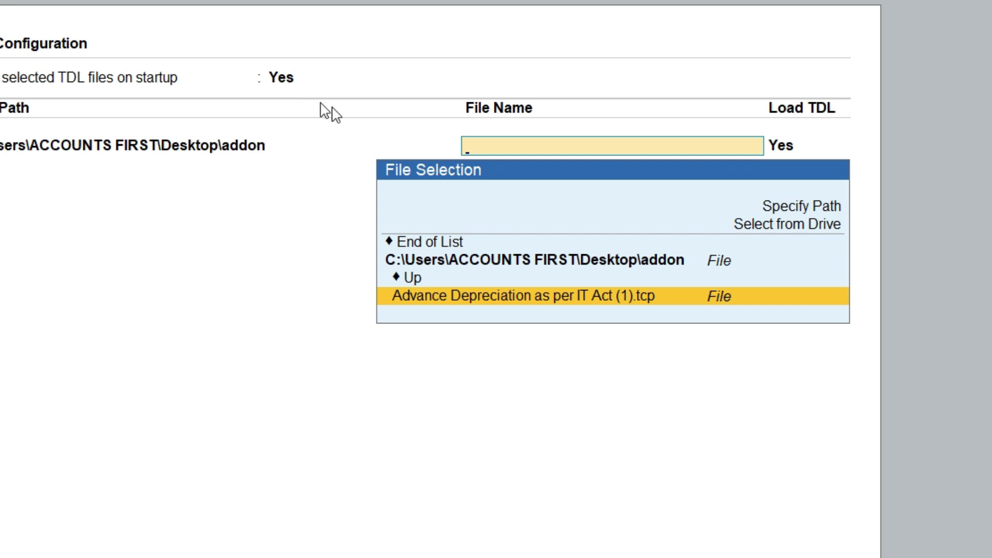
click(635, 302)
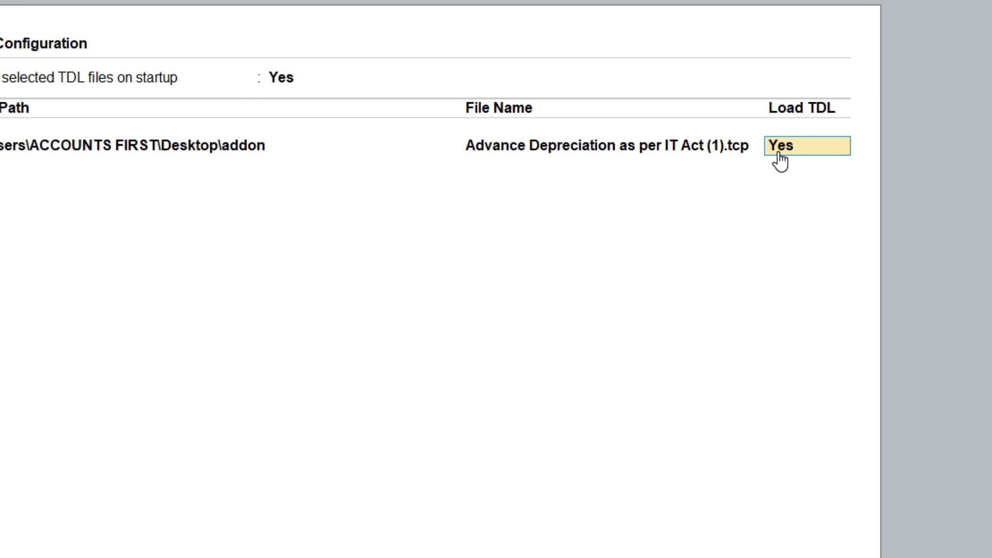
key(Return)
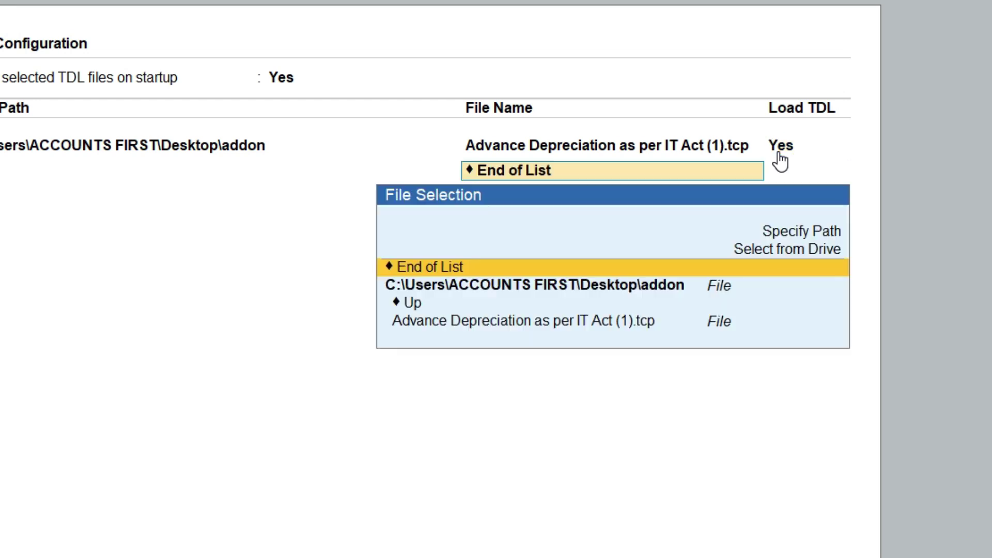
key(Return)
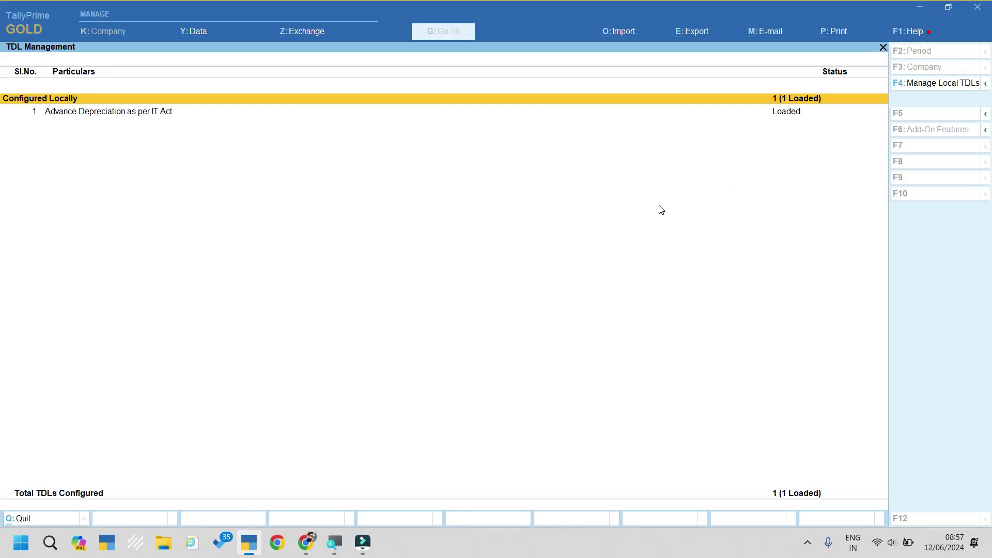
key(Escape)
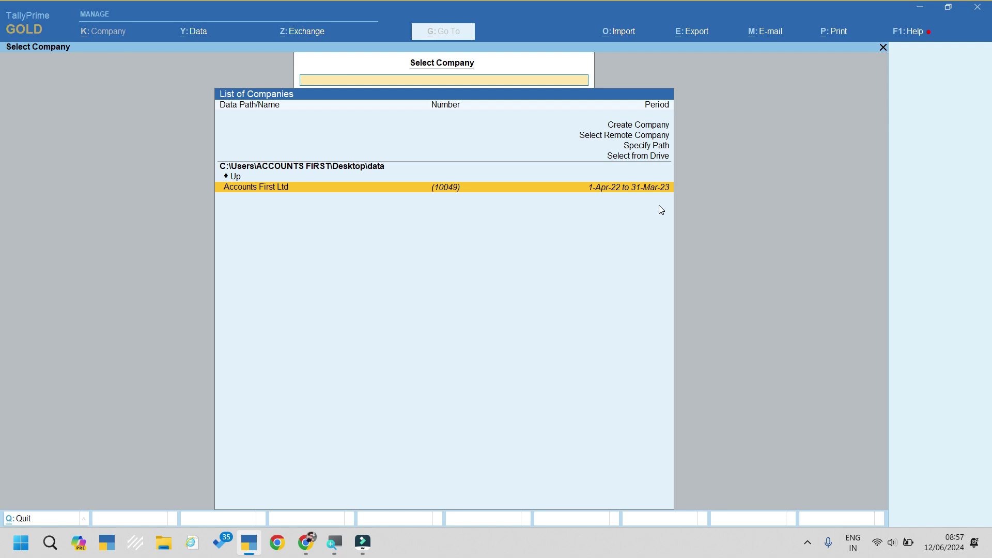
Load the company Accounts First Ltd and open the Fixed Assets group summary from its Balance Sheet
key(Return)
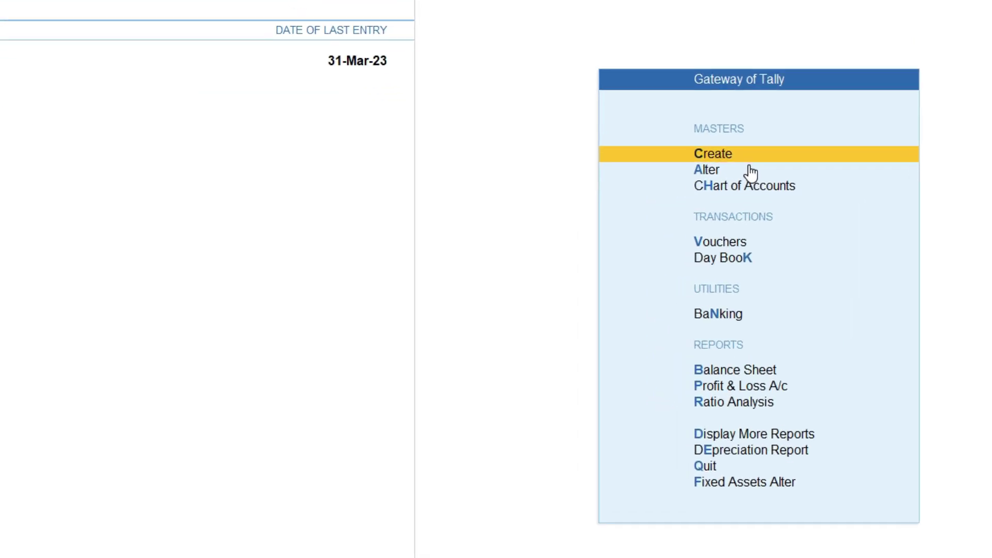
key(Down)
key(Down)
key(Down)
key(Down)
key(Down)
key(Down)
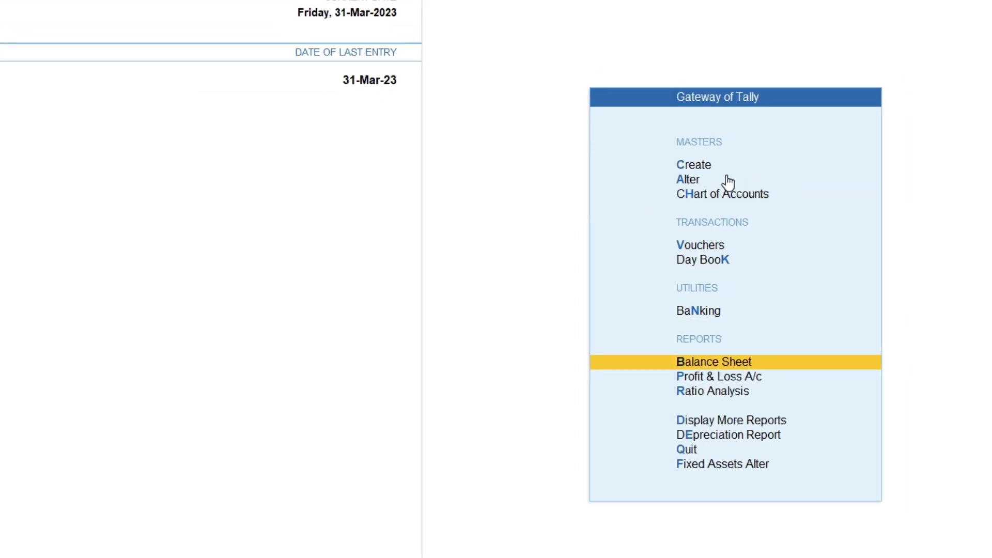
key(Return)
key(Right)
key(Return)
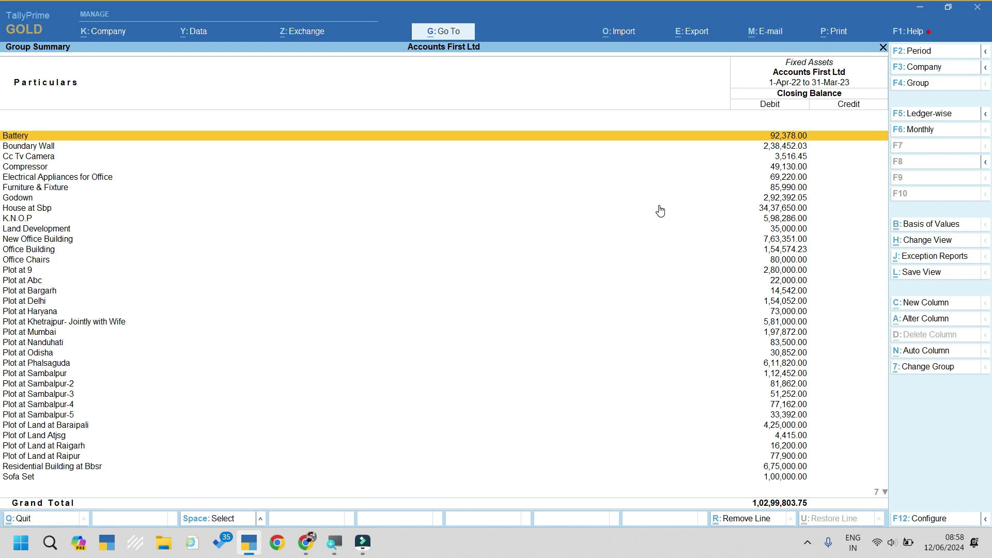
Review the fixed asset ledgers, marking those from Plot at 9 to Plot of Land at Raipur, and return to the Gateway of Tally
key(Down)
key(Down)
key(Down)
key(Down)
key(Down)
key(Down)
key(Down)
key(Down)
key(Down)
key(Down)
key(Down)
key(Down)
key(Down)
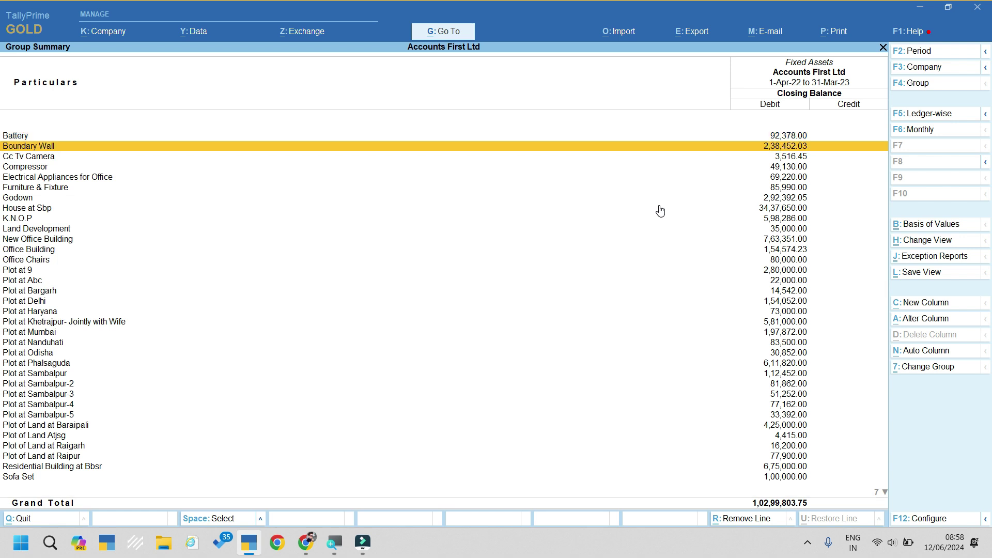
key(shift+Down)
key(shift+Down)
key(shift+Down)
key(shift+Down)
key(shift+Down)
key(shift+Down)
key(shift+Down)
key(shift+Down)
key(shift+Down)
key(shift+Down)
key(shift+Down)
key(shift+Down)
key(shift+Down)
key(shift+Down)
key(shift+Down)
key(shift+Down)
key(shift+Down)
key(shift+Down)
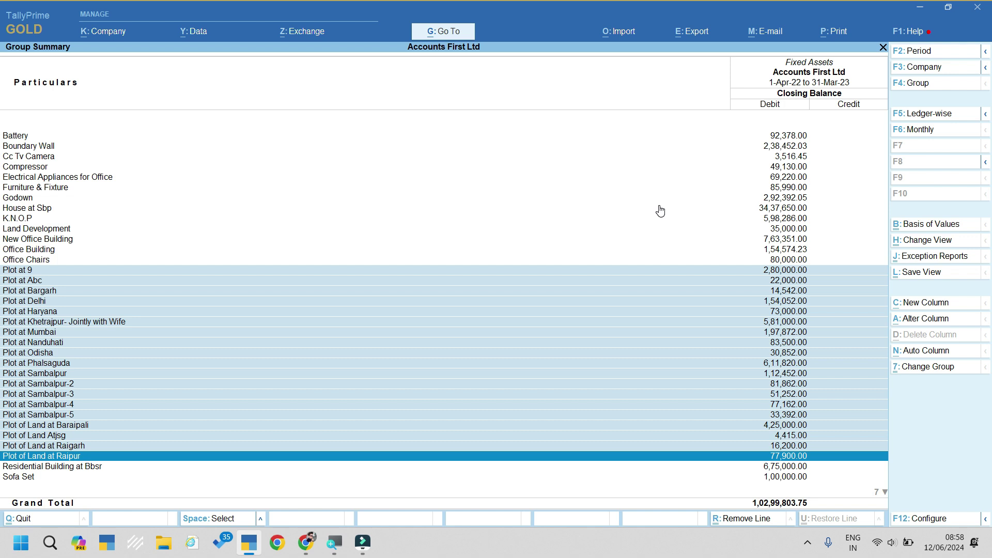
key(Escape)
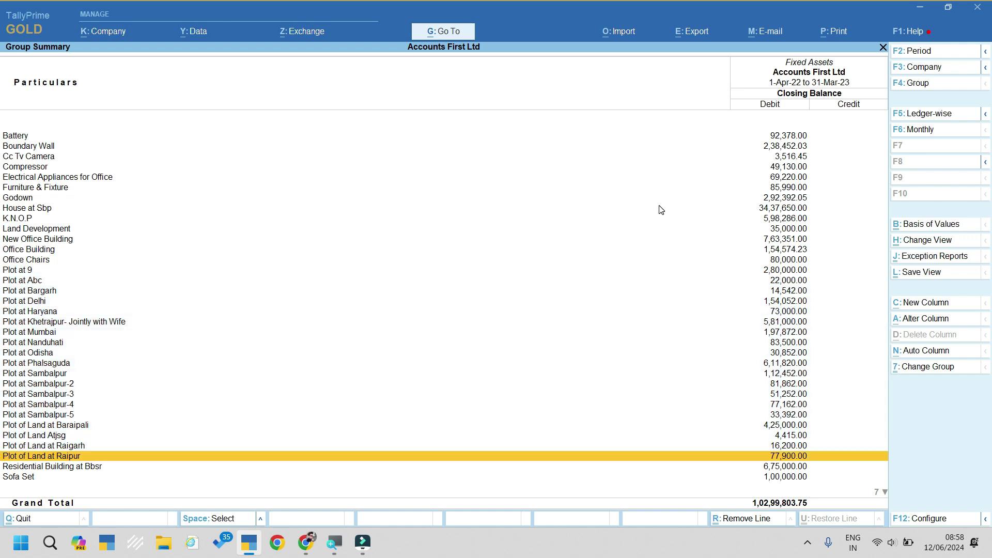
key(Escape)
key(Escape)
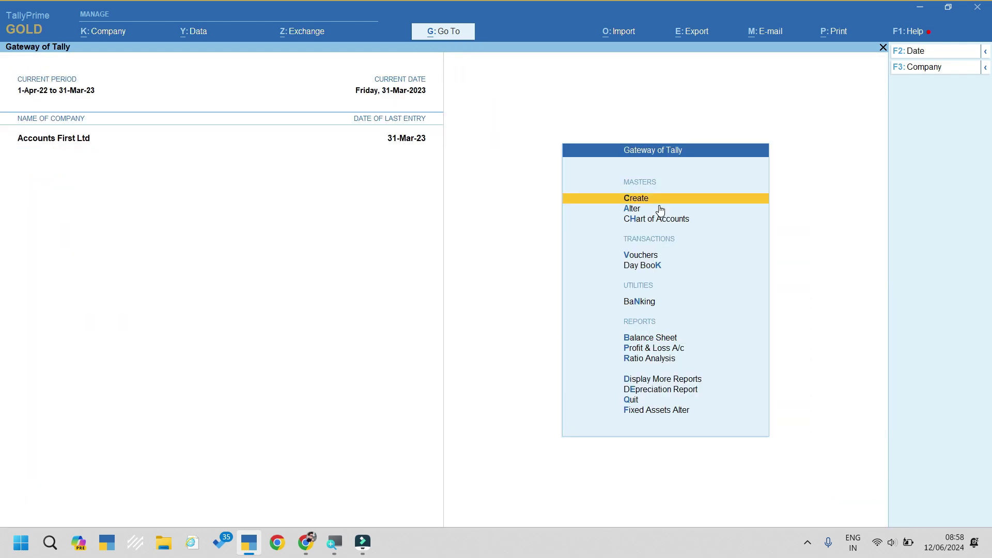
Create an accounting group named Fixed Assets @0% Dep under Fixed Assets
click(659, 202)
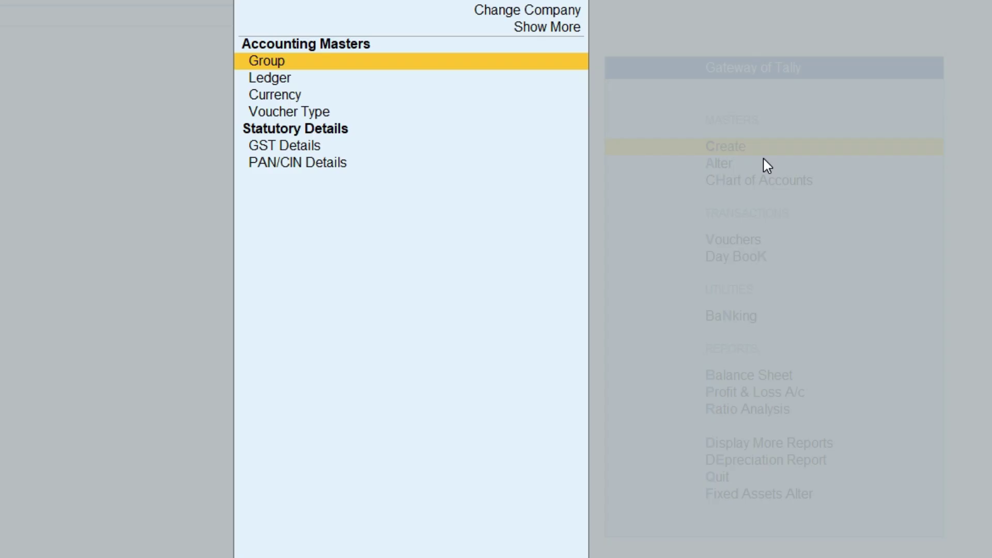
key(Return)
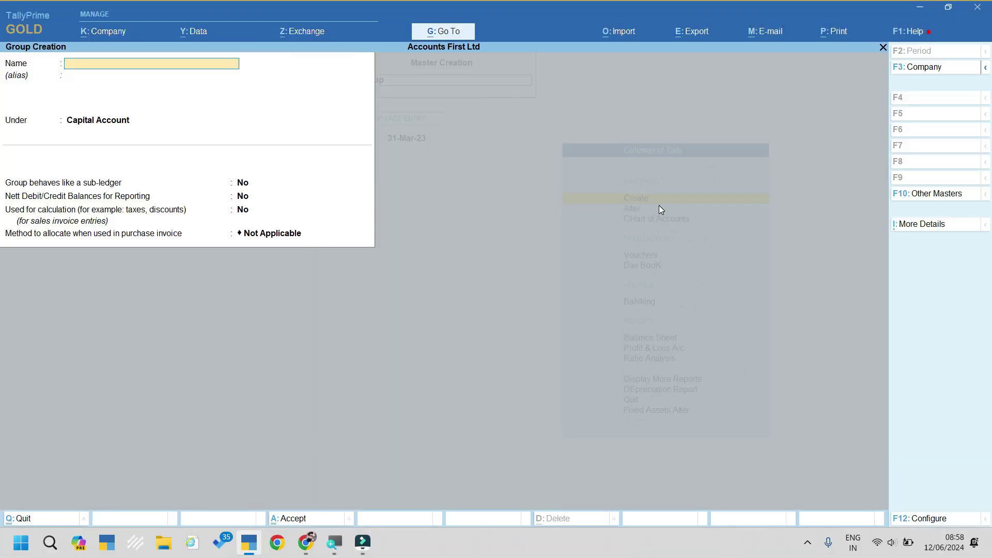
text(Fixed Assets @0% Dep)
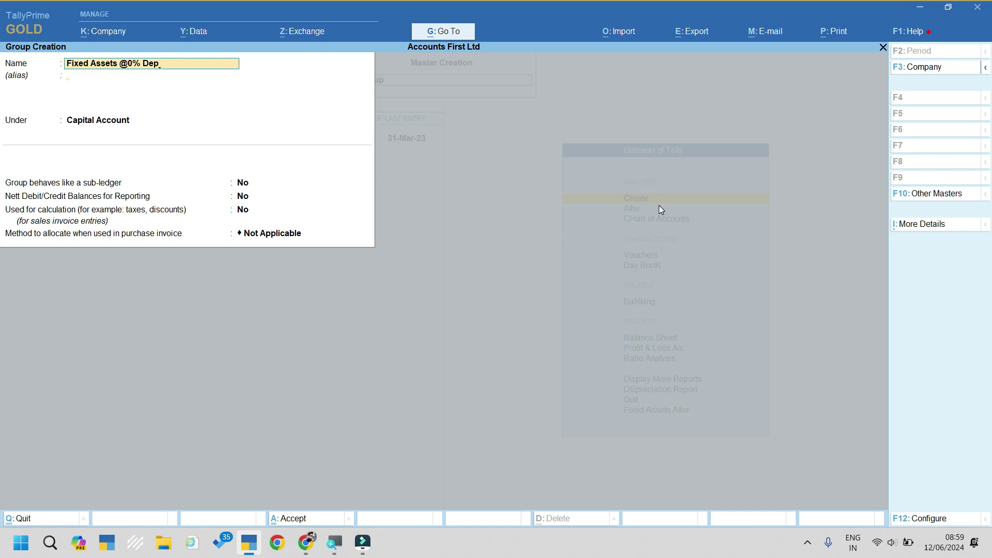
key(Return)
key(Return)
text(F)
key(Return)
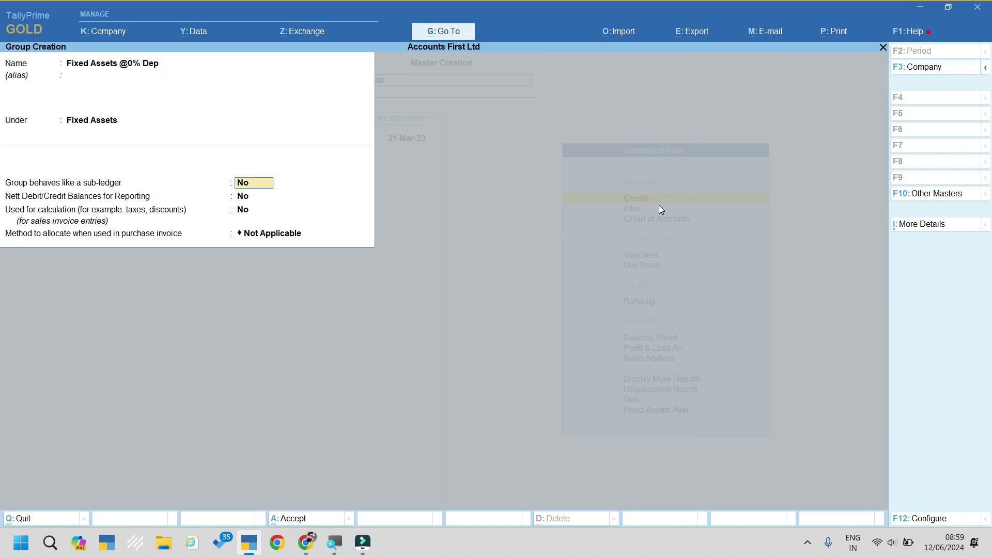
key(ctrl+a)
text(Fixed Assets)
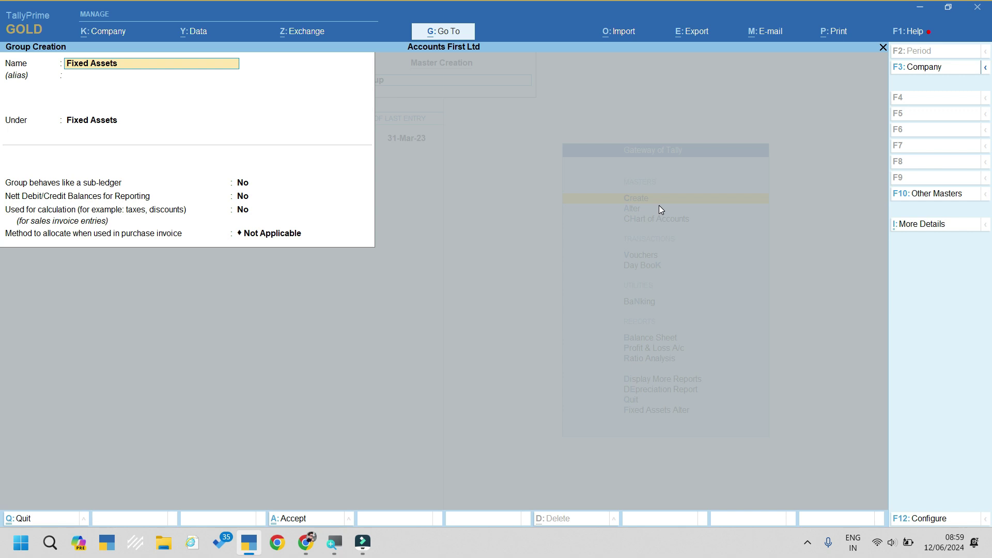
text( @5% Dep)
key(ctrl+BackSpace)
key(ctrl+BackSpace)
text(10% Dep)
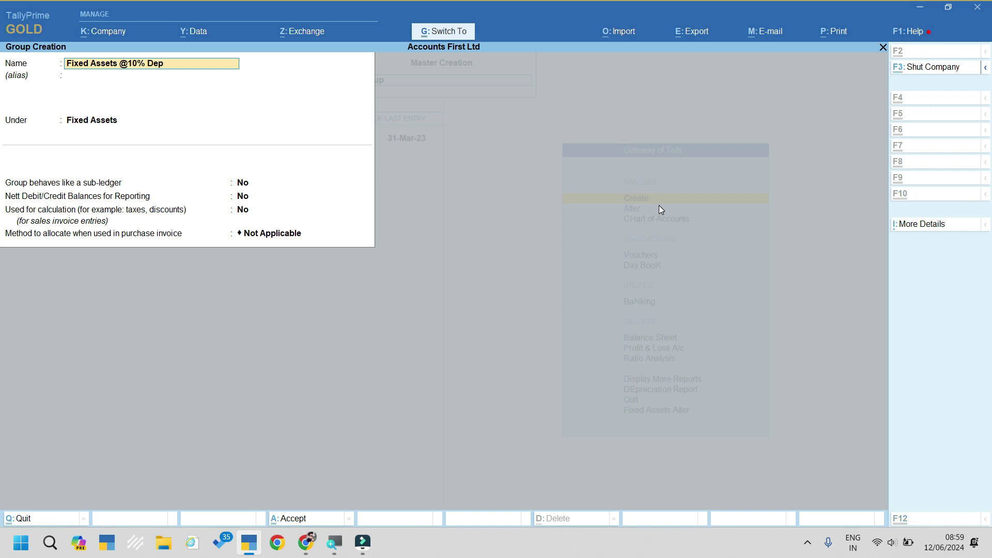
key(ctrl+BackSpace)
key(ctrl+BackSpace)
key(ctrl+BackSpace)
key(ctrl+BackSpace)
key(ctrl+BackSpace)
key(ctrl+alt+v)
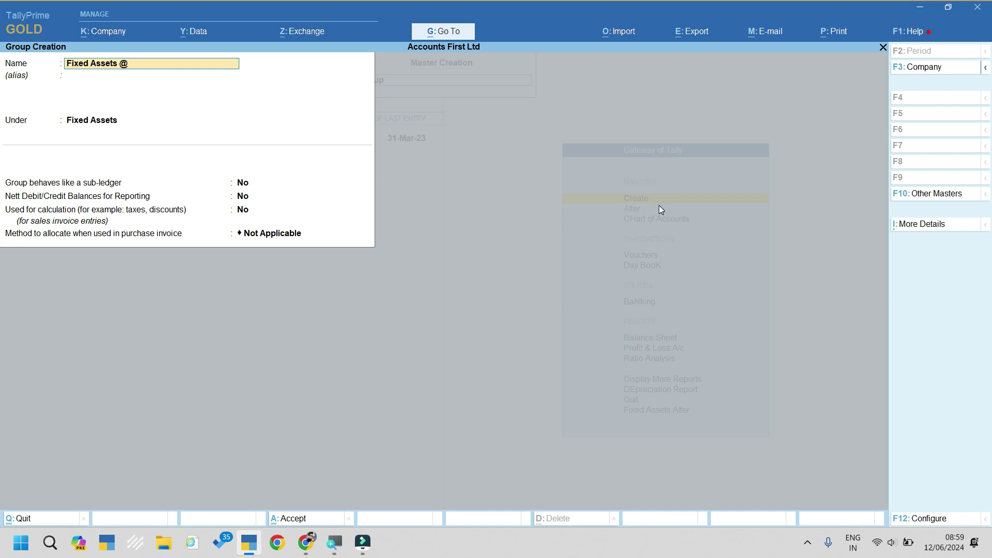
text(15% Dep)
key(ctrl+BackSpace)
key(ctrl+alt+v)
text(30% Dep)
key(ctrl+BackSpace)
key(ctrl+alt+v)
text(40)
text(% dep)
key(ctrl+a)
key(Escape)
key(Escape)
key(Escape)
key(Escape)
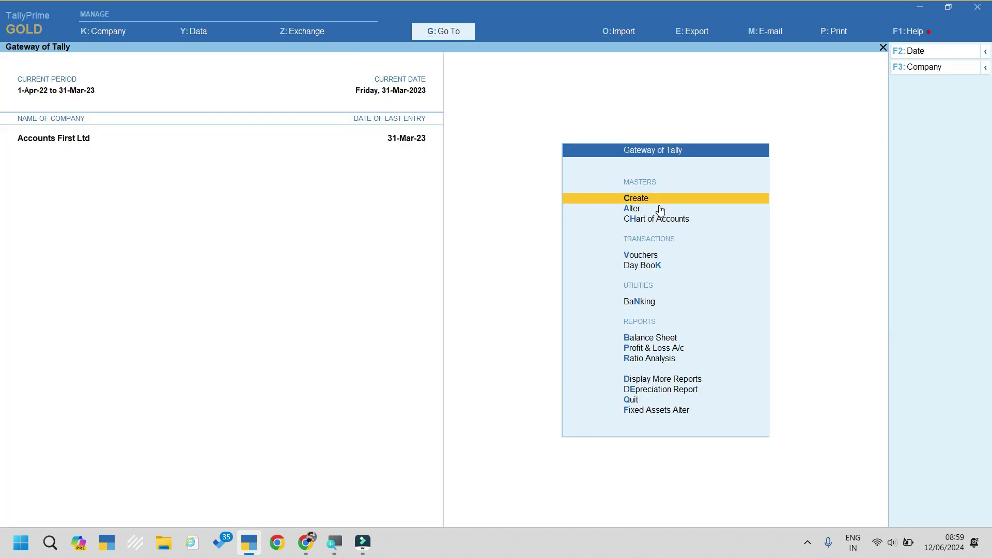
From the Balance Sheet's Fixed Assets summary, move the ledgers from Plot at 9 through Plot of Land at Raipur to Fixed Assets @0% Dep
key(b)
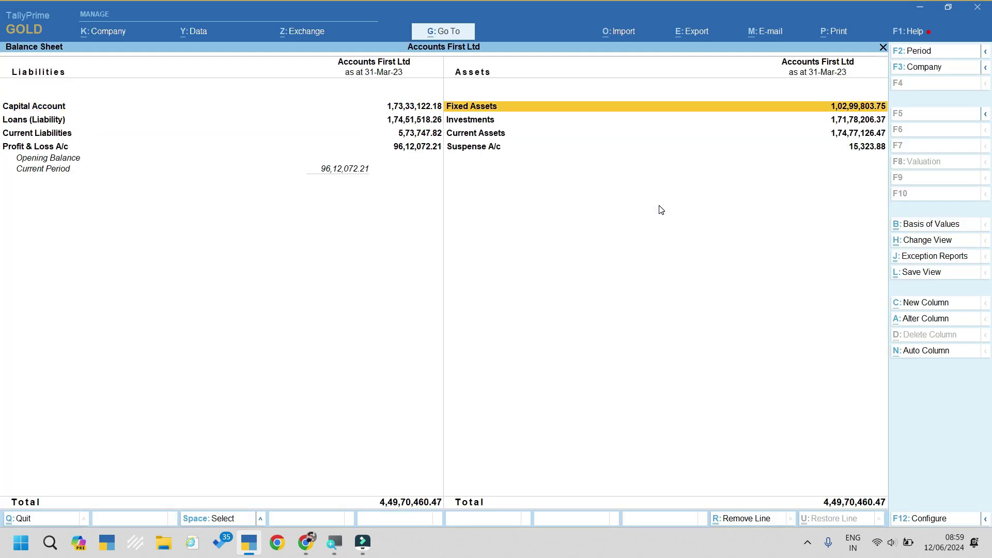
key(Return)
key(Down)
key(Down)
key(Down)
key(Down)
key(Down)
key(Down)
key(Down)
key(Down)
key(Down)
key(Down)
key(Down)
key(Down)
key(Down)
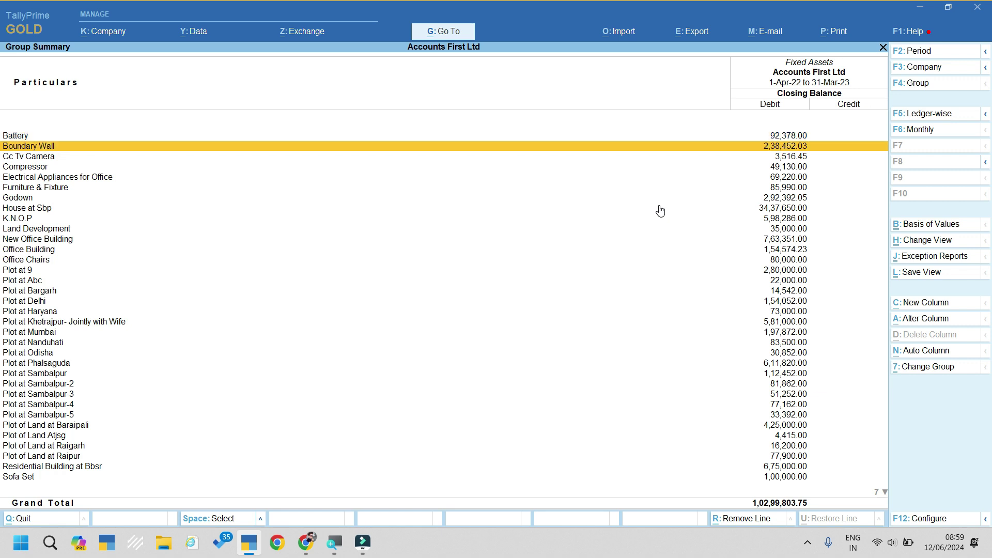
key(shift+Down)
key(shift+Down)
key(shift+Down)
key(shift+Down)
key(shift+Down)
key(shift+Down)
key(shift+Down)
key(shift+Down)
key(shift+Down)
key(shift+Down)
key(shift+Down)
key(shift+Down)
key(shift+Down)
key(shift+Down)
key(shift+Down)
key(shift+Down)
key(shift+Down)
key(shift+Down)
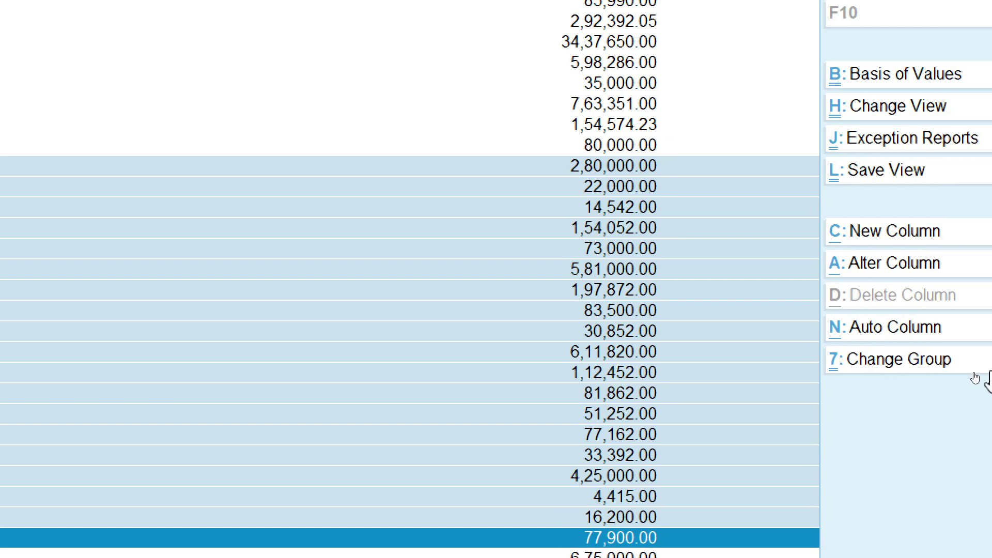
click(948, 370)
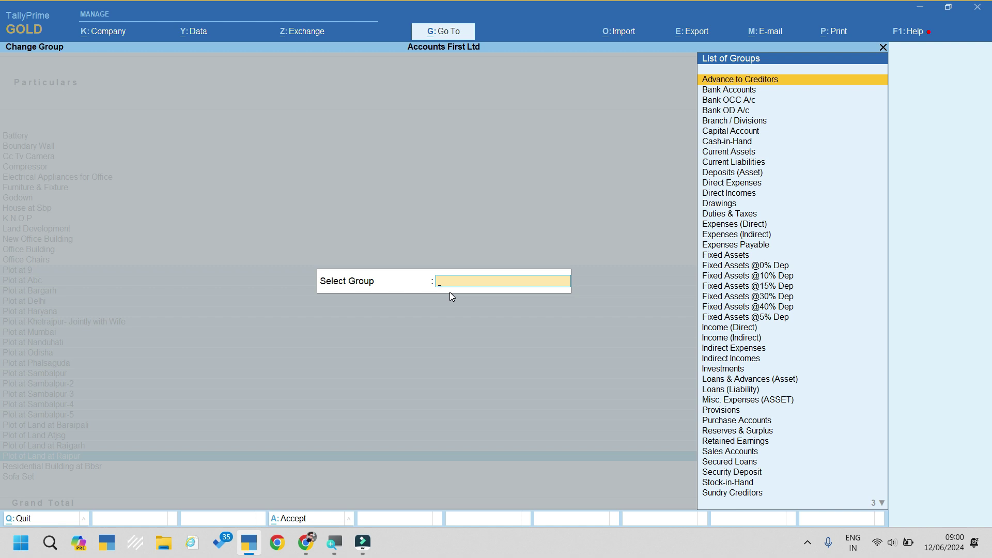
text(F)
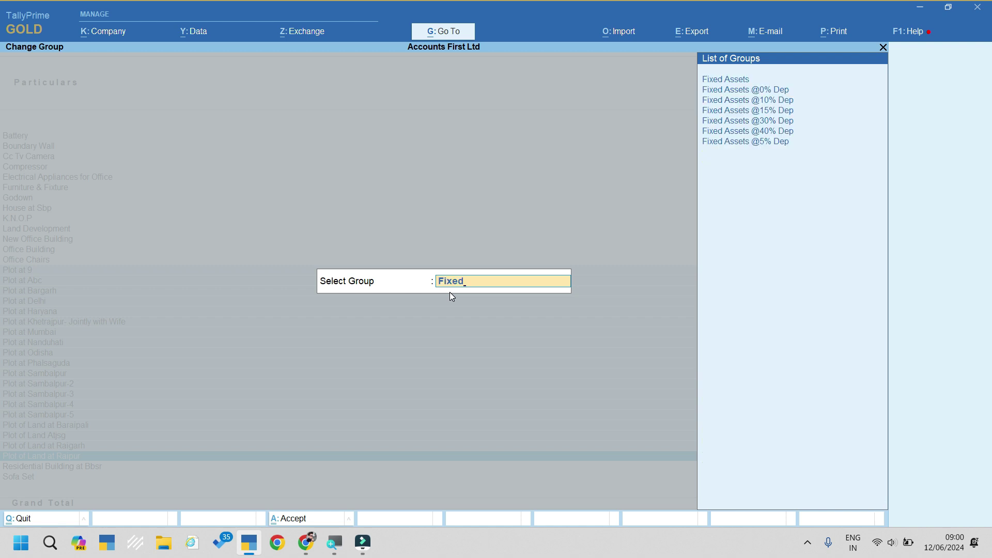
text(ixed)
key(Down)
key(Return)
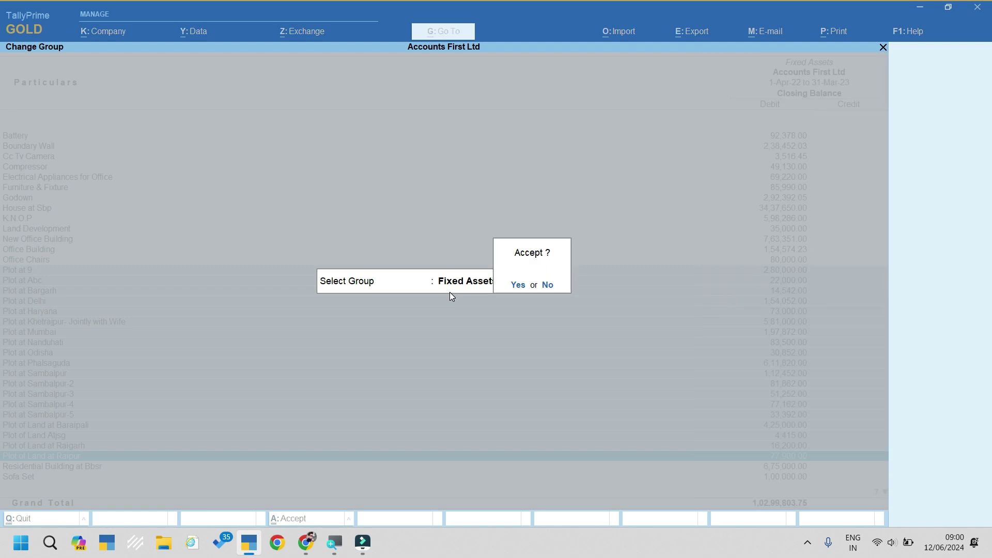
key(Return)
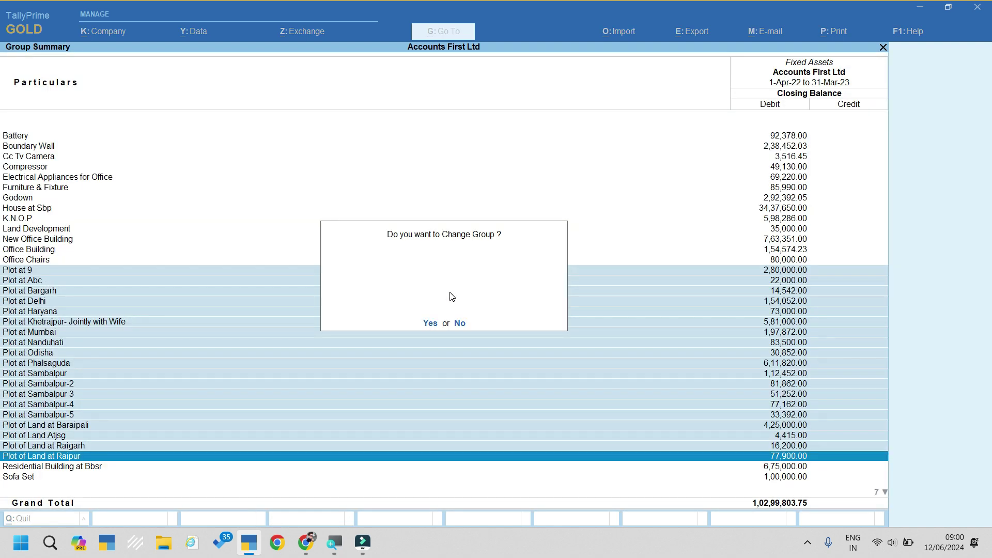
key(Return)
Review the ledgers inside the Fixed Assets @0% Dep group and return to the Fixed Assets summary
key(Up)
key(Up)
key(Up)
key(Up)
key(Up)
key(Up)
key(Up)
key(Up)
key(Up)
key(Up)
key(Up)
key(Up)
key(Up)
key(Up)
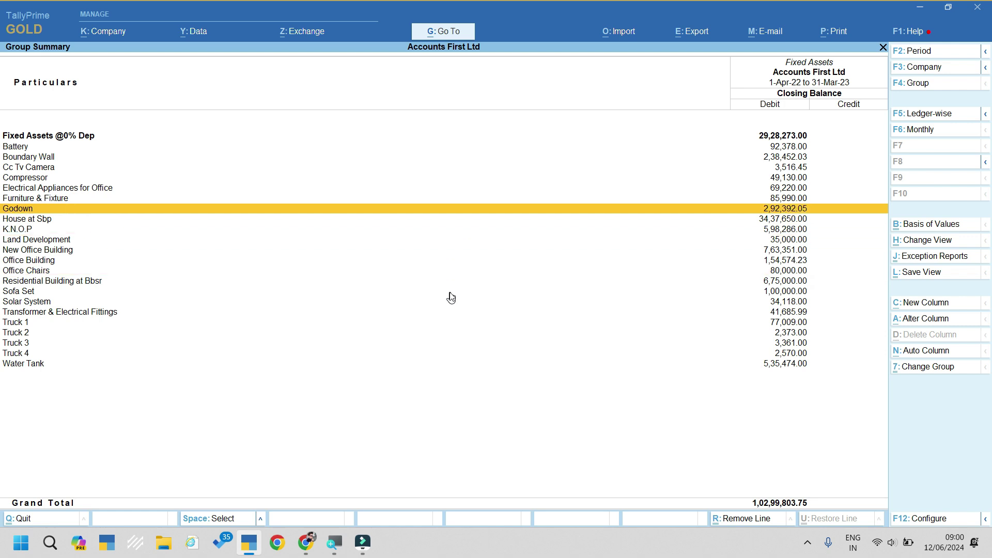
key(Return)
key(Escape)
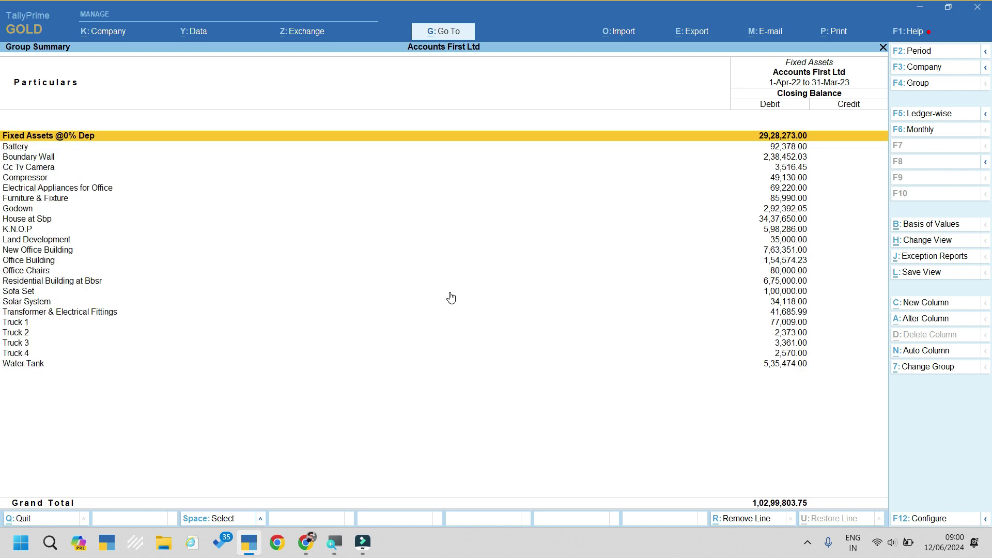
key(Down)
key(Down)
key(Down)
key(Down)
key(Down)
key(Down)
key(Down)
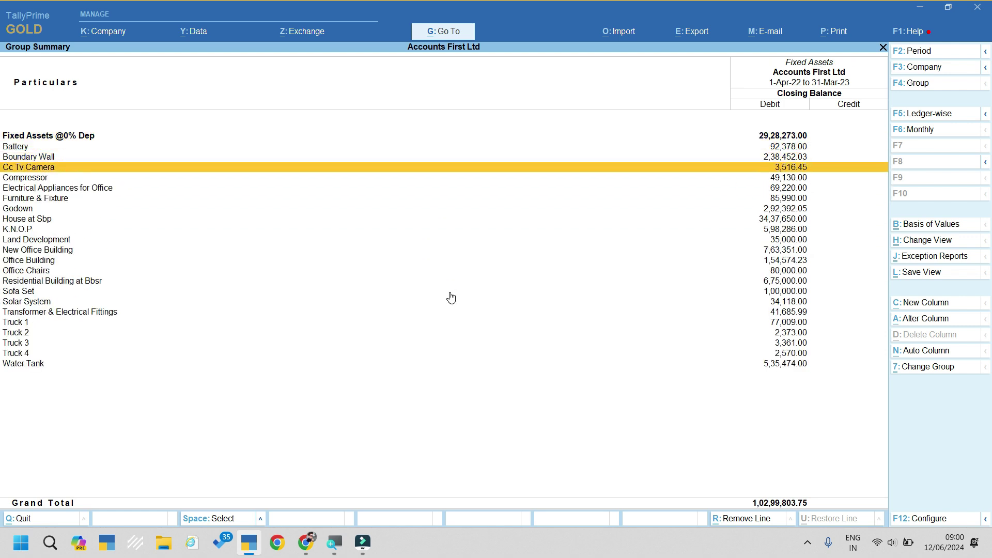
key(Down)
key(Down)
key(Down)
key(Down)
key(Down)
key(Down)
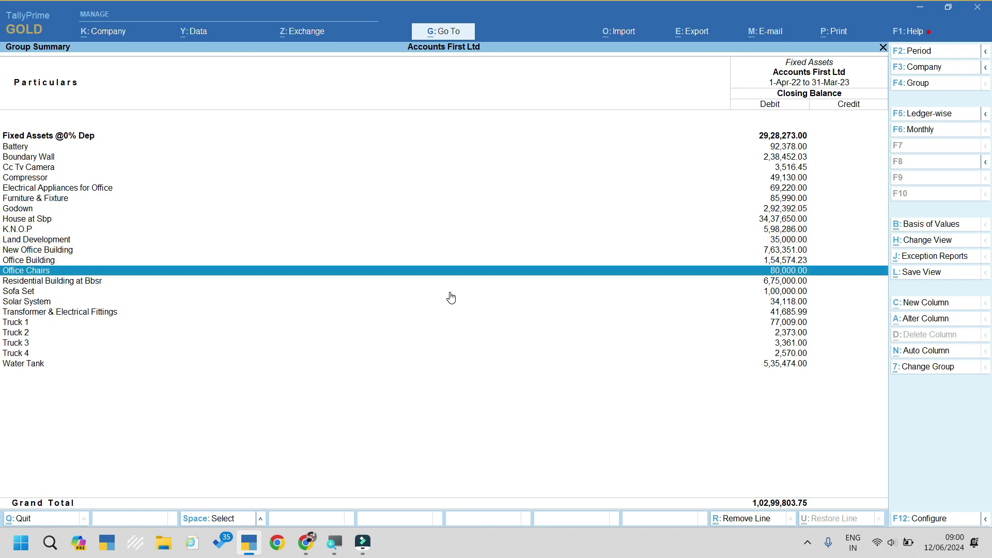
key(Down)
key(Up)
key(Up)
key(Up)
key(Up)
key(Up)
key(Up)
key(Up)
key(Up)
key(Up)
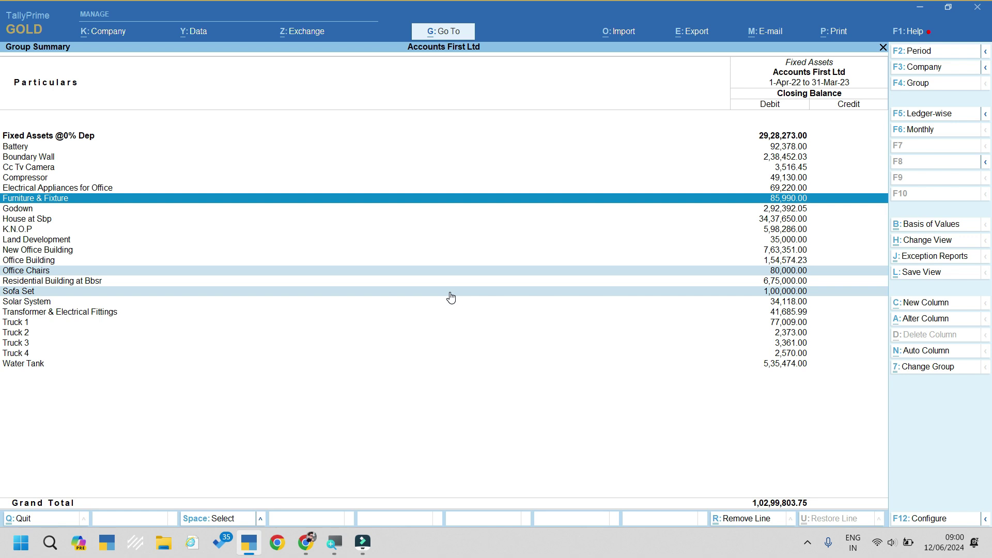
click(906, 371)
key(Down)
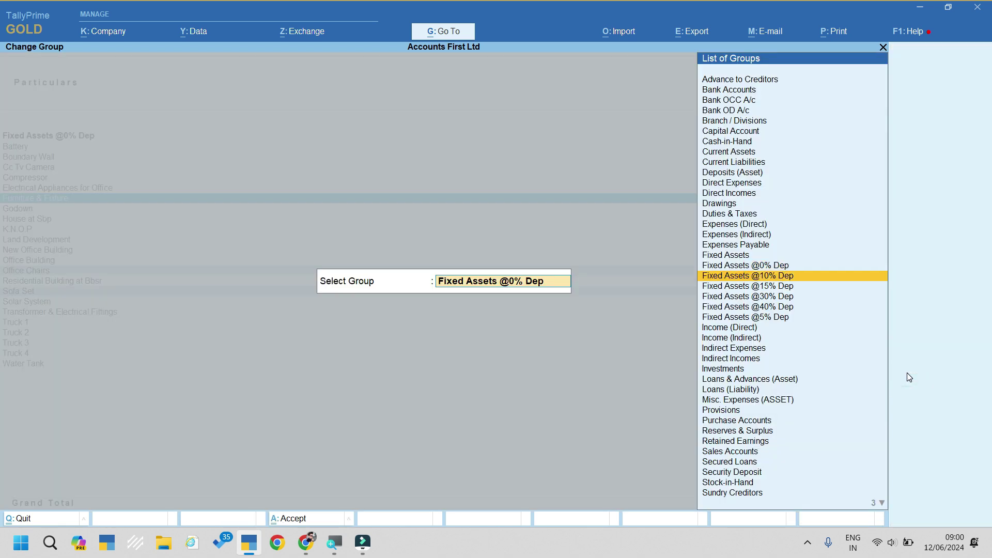
key(Return)
key(Return)
key(Return)
key(Up)
key(Up)
key(Up)
key(Up)
key(space)
key(Down)
key(Down)
key(Down)
key(space)
key(space)
key(space)
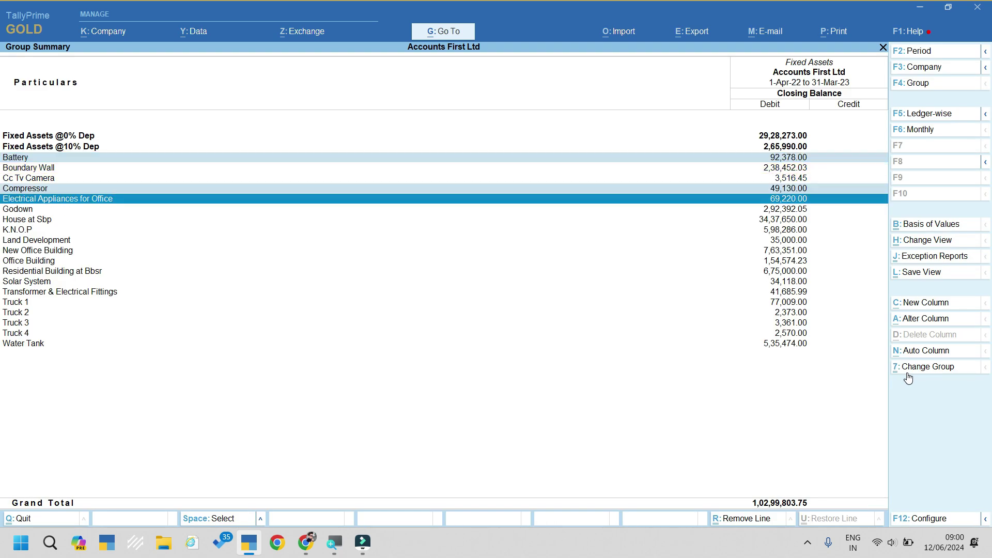
key(Down)
key(Down)
key(Down)
key(space)
key(Down)
key(Down)
key(Down)
key(Down)
key(Down)
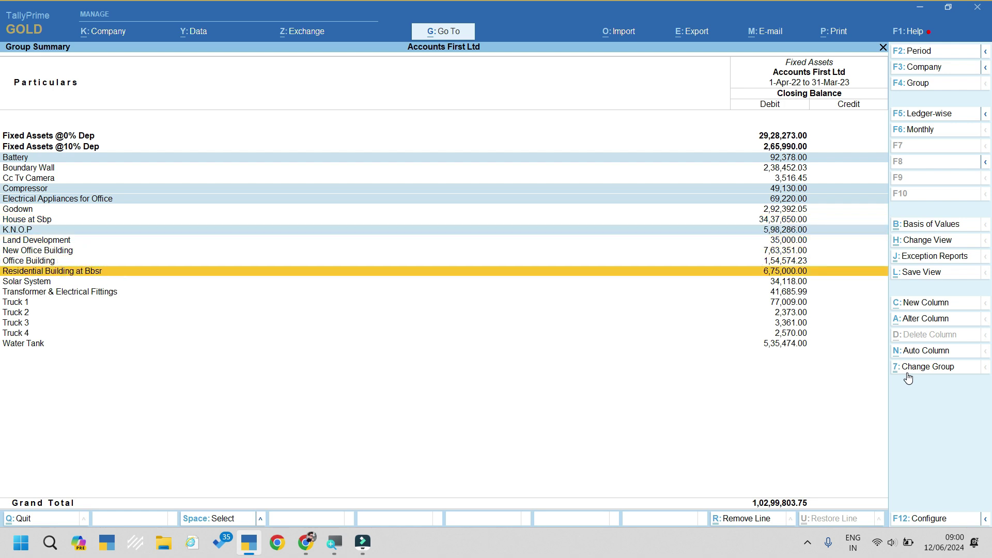
key(Down)
key(Down)
key(Up)
key(space)
key(Down)
key(Down)
key(Down)
key(Down)
key(Down)
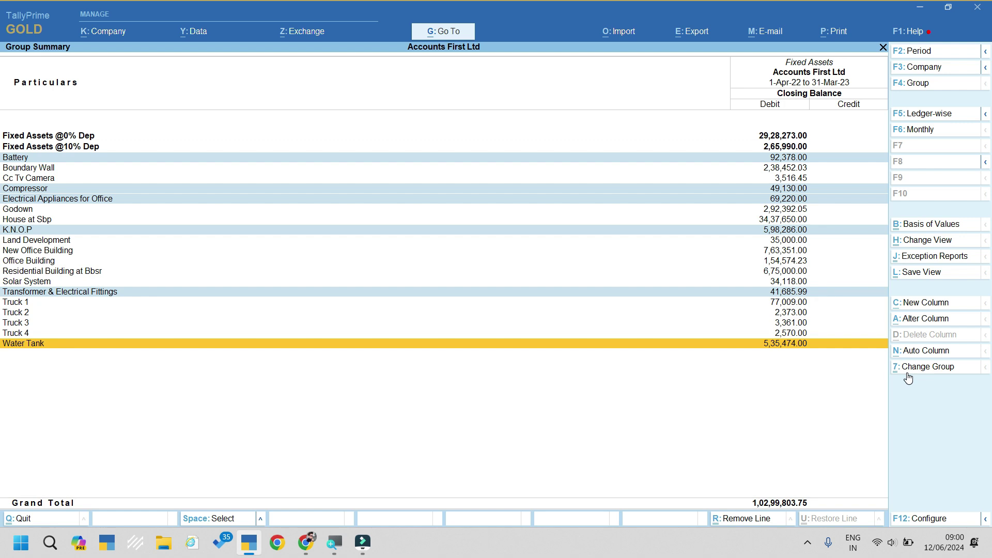
key(space)
click(906, 370)
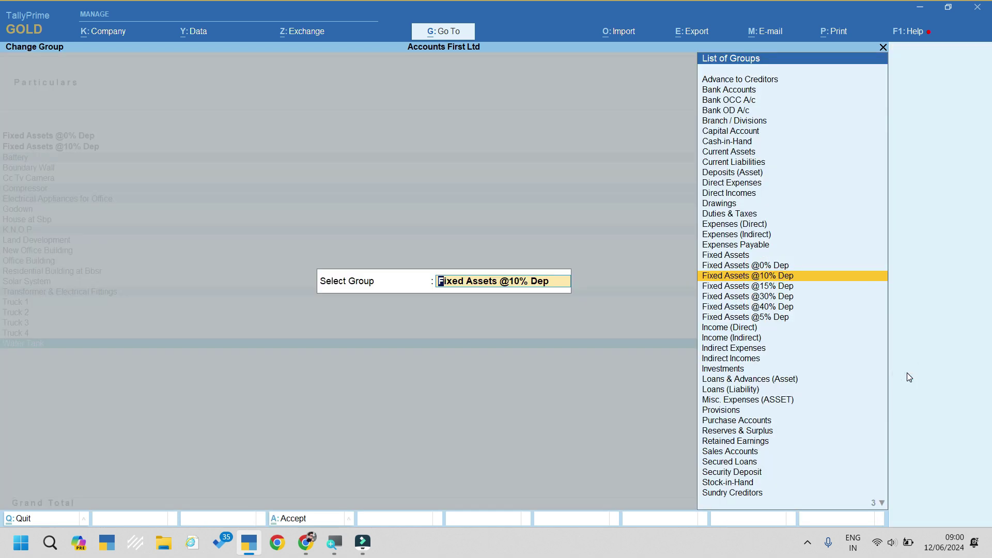
key(Return)
key(Return)
key(Return)
key(Up)
key(Up)
key(Down)
key(Down)
key(shift+Up)
key(shift+Up)
key(shift+Up)
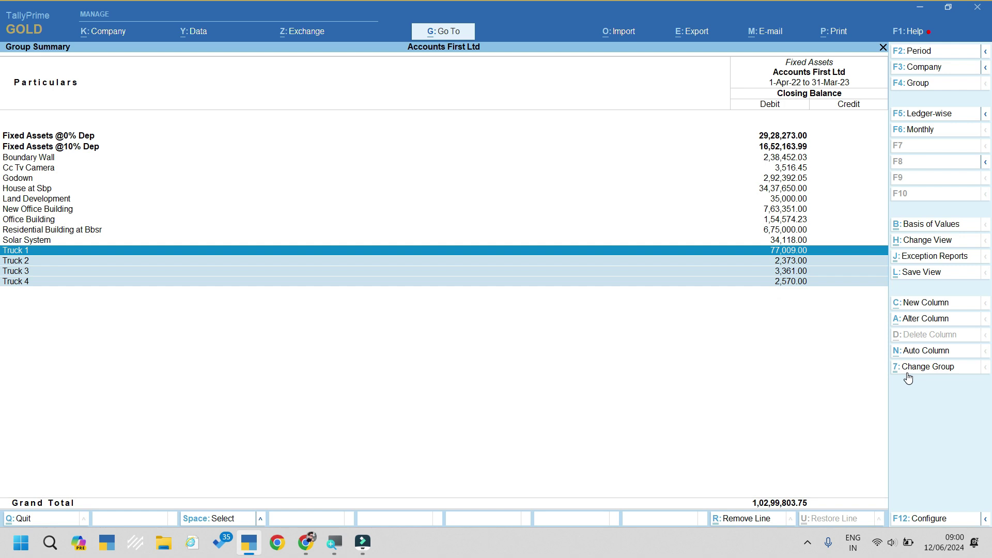
click(906, 373)
key(Down)
key(Down)
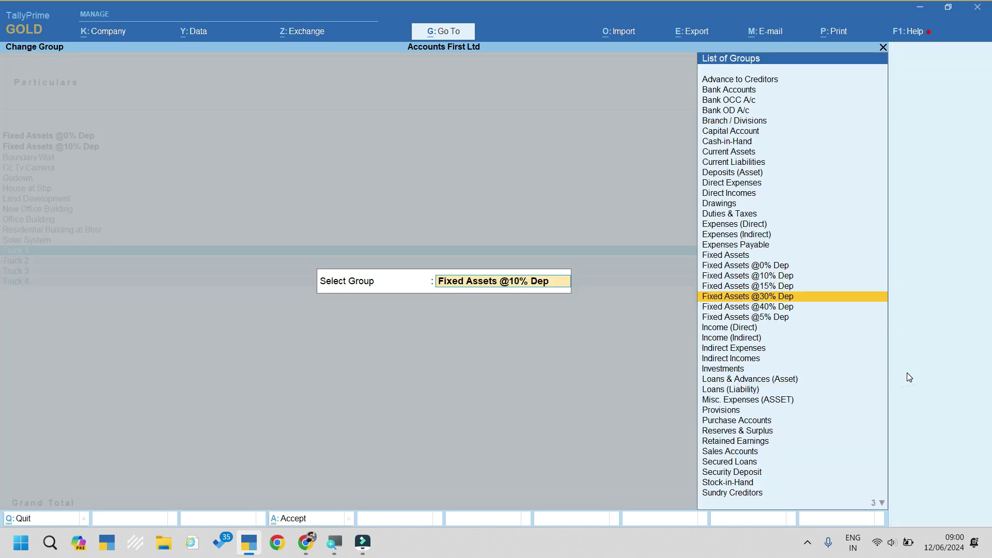
key(Return)
key(Return)
key(Return)
click(909, 377)
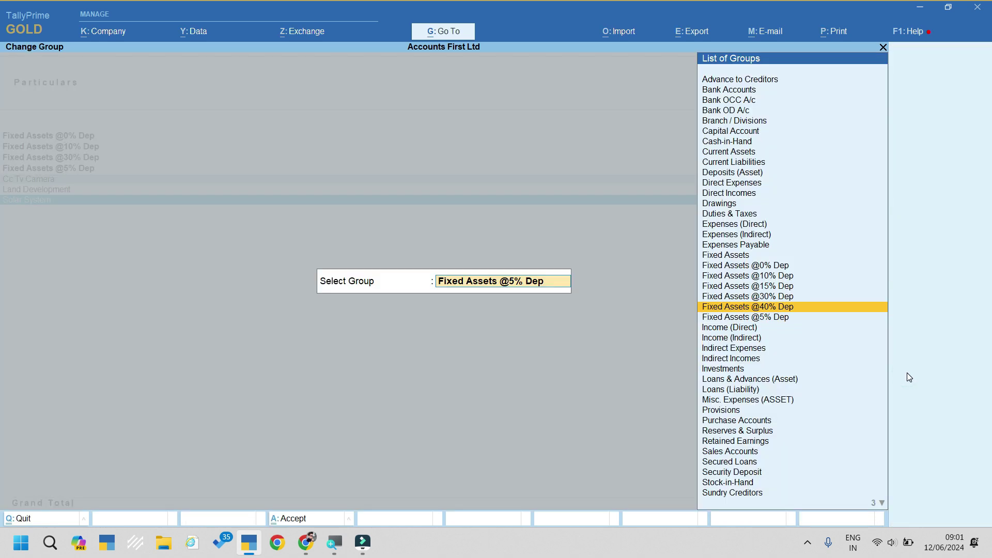
key(Return)
key(Return)
key(Return)
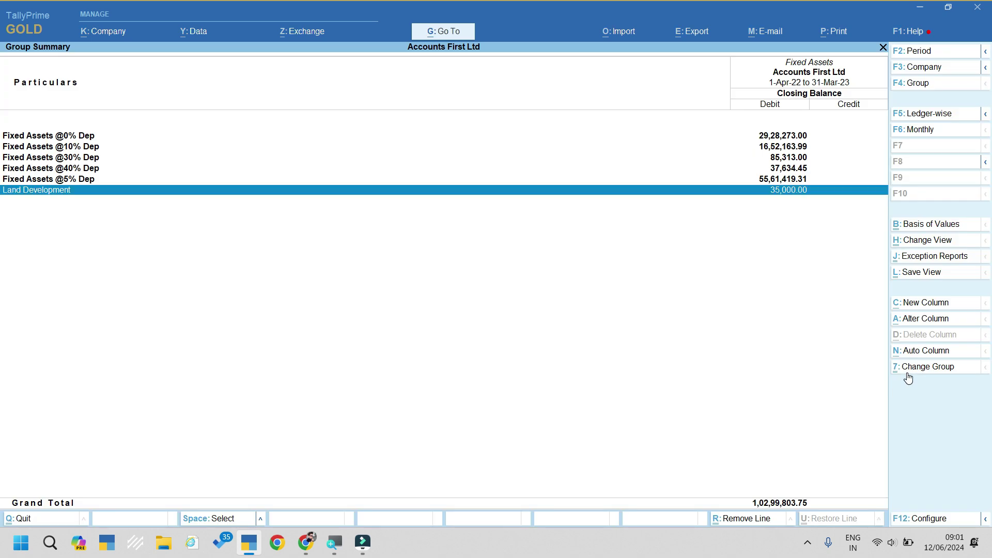
Move the Land Development ledger to the group Fixed Assets @0% Dep
click(908, 372)
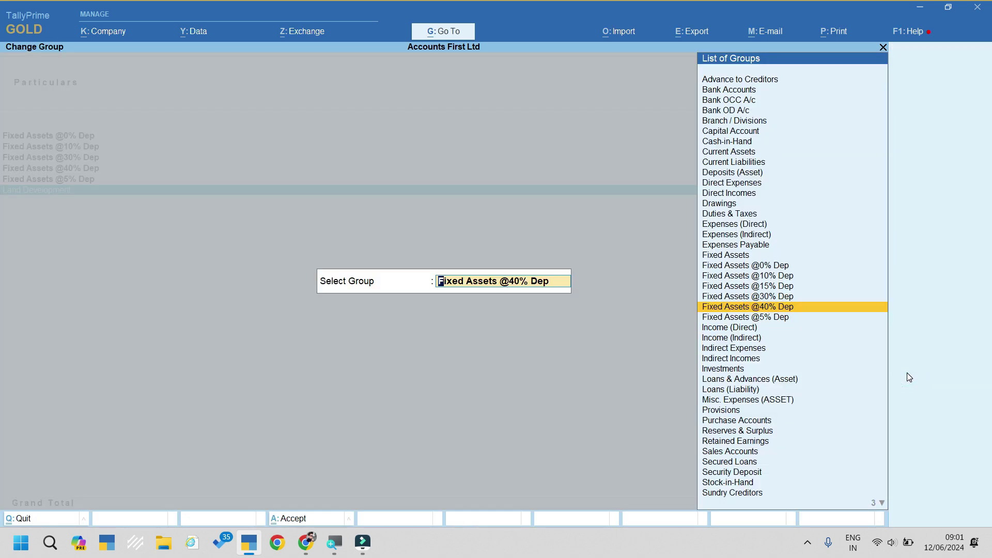
key(Up)
key(Up)
key(Up)
key(Up)
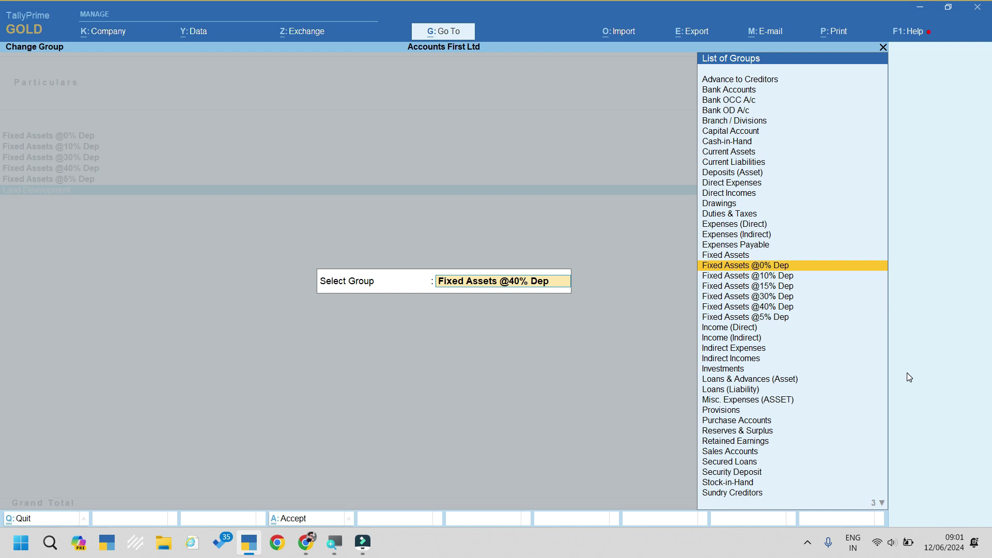
key(Return)
key(Return)
key(Return)
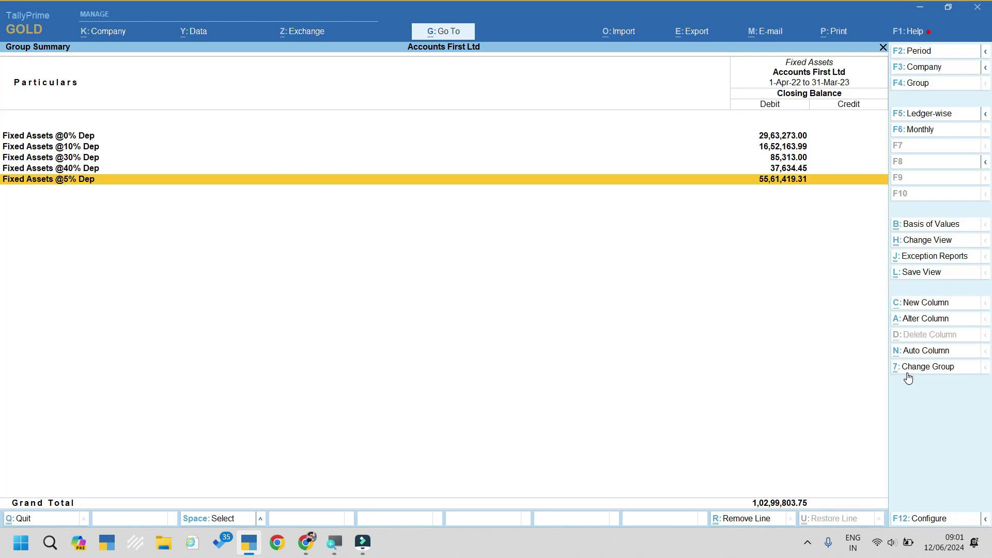
key(Up)
key(Up)
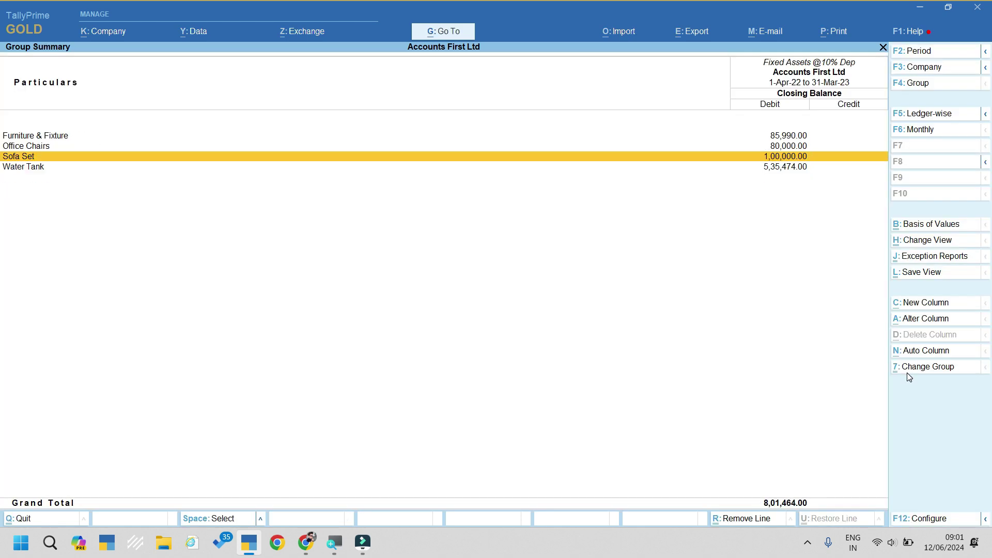
key(Escape)
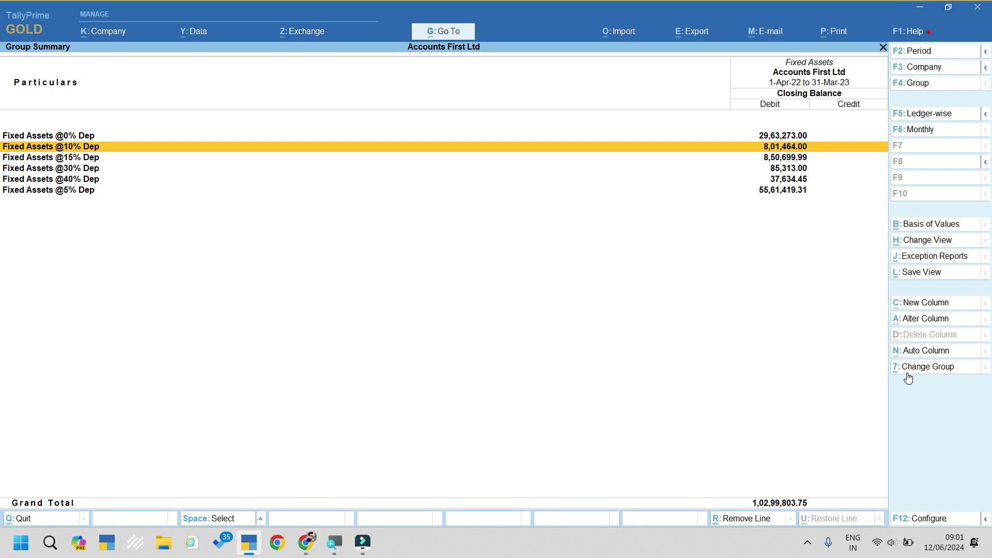
Return to the Gateway of Tally and view all ledgers of the group Fixed Assets @0% Dep in Fixed Assets Alter
key(Escape)
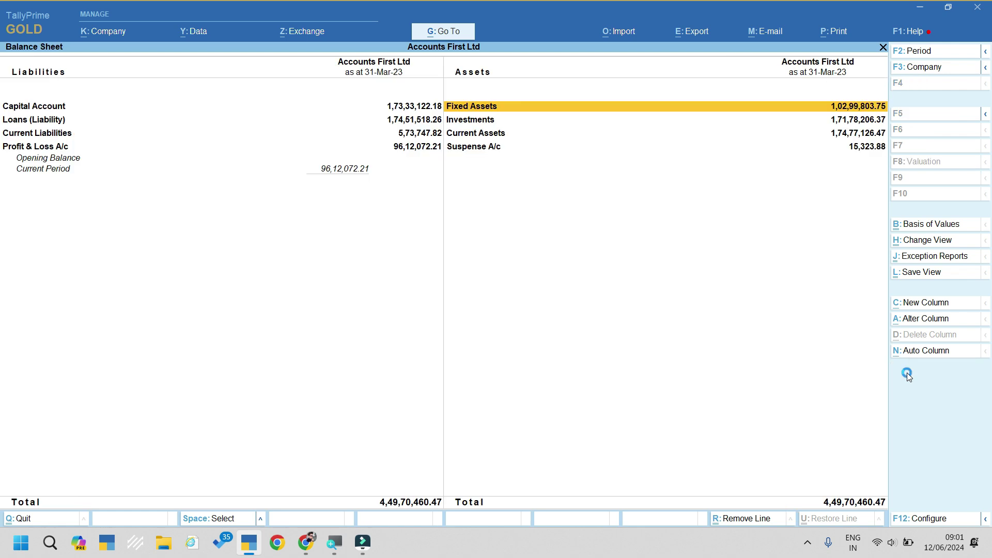
key(Escape)
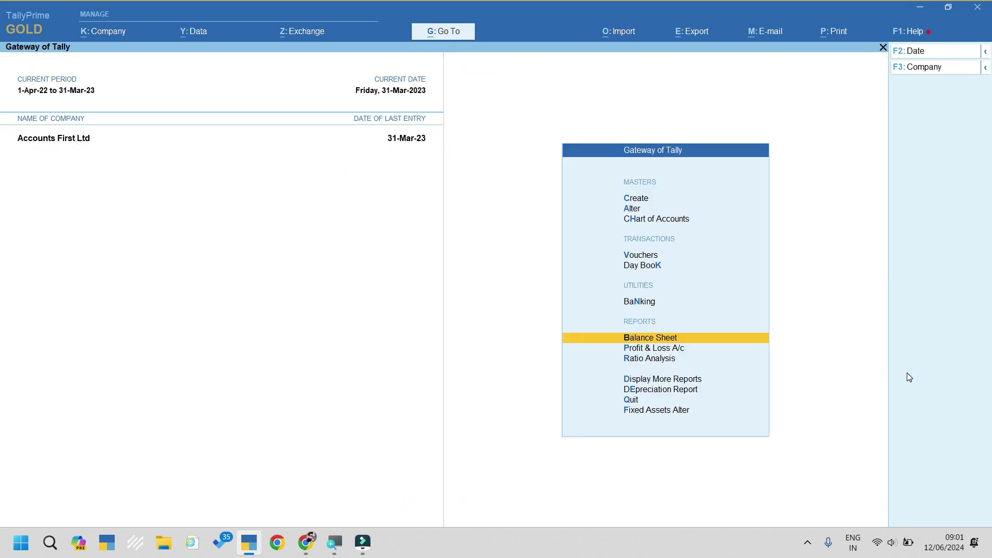
key(Down)
key(Down)
key(Down)
key(Down)
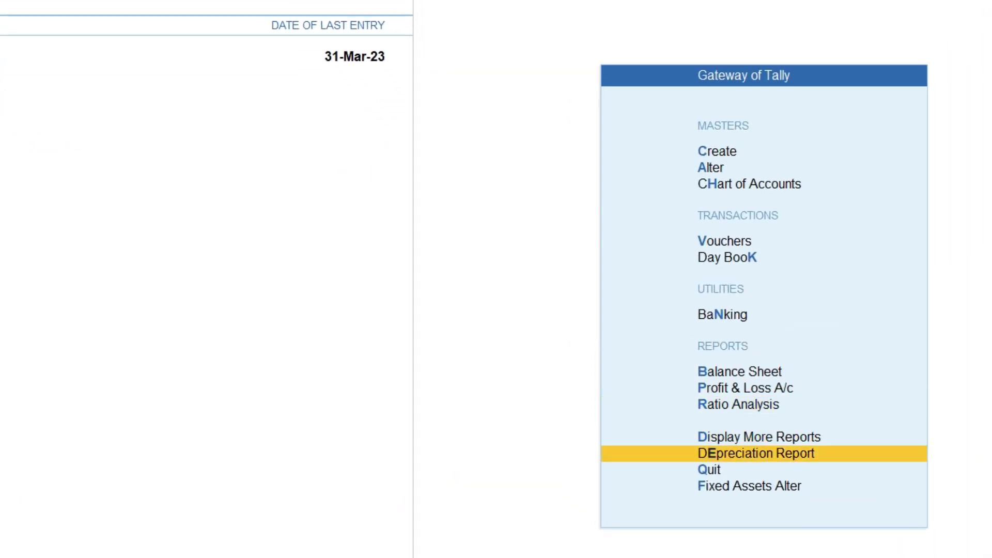
key(Down)
key(Down)
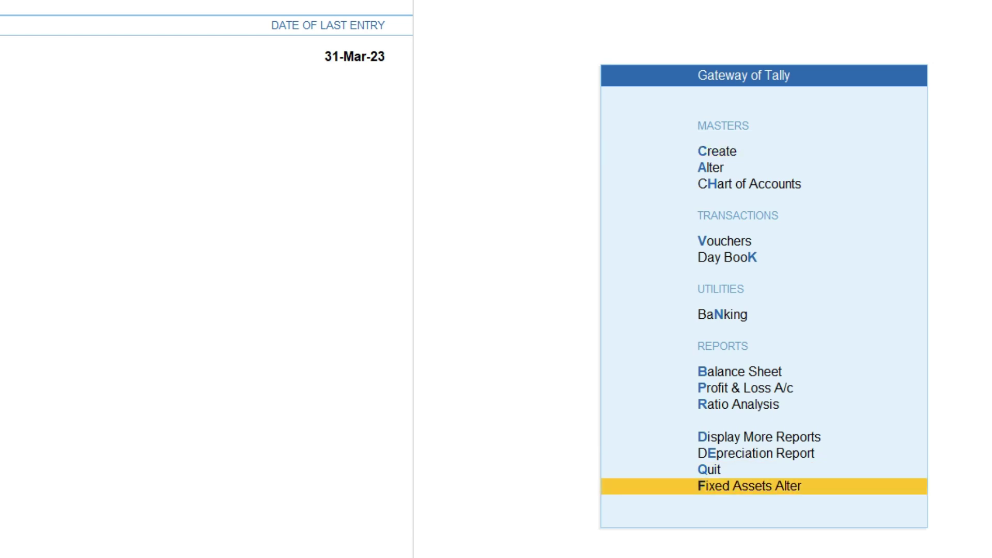
key(Return)
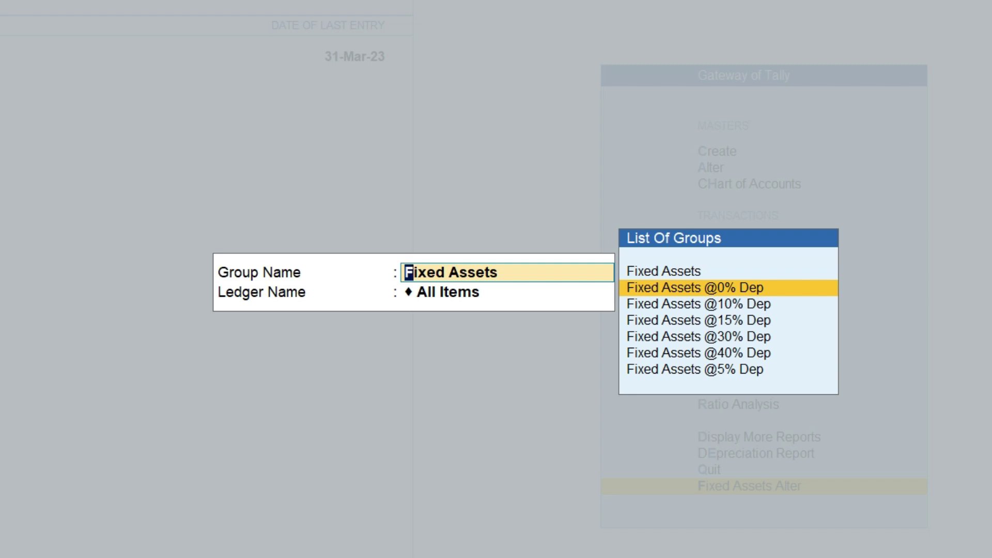
key(Return)
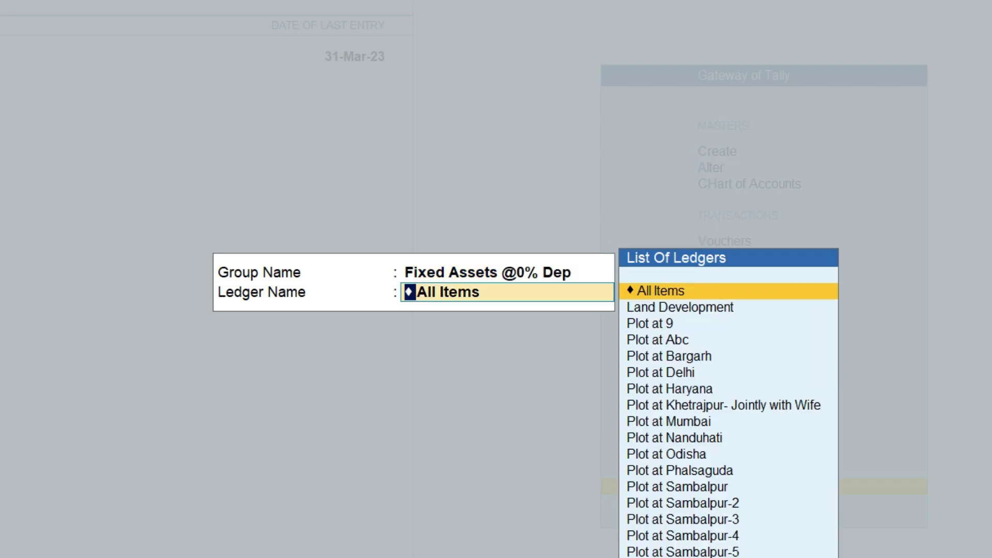
key(Return)
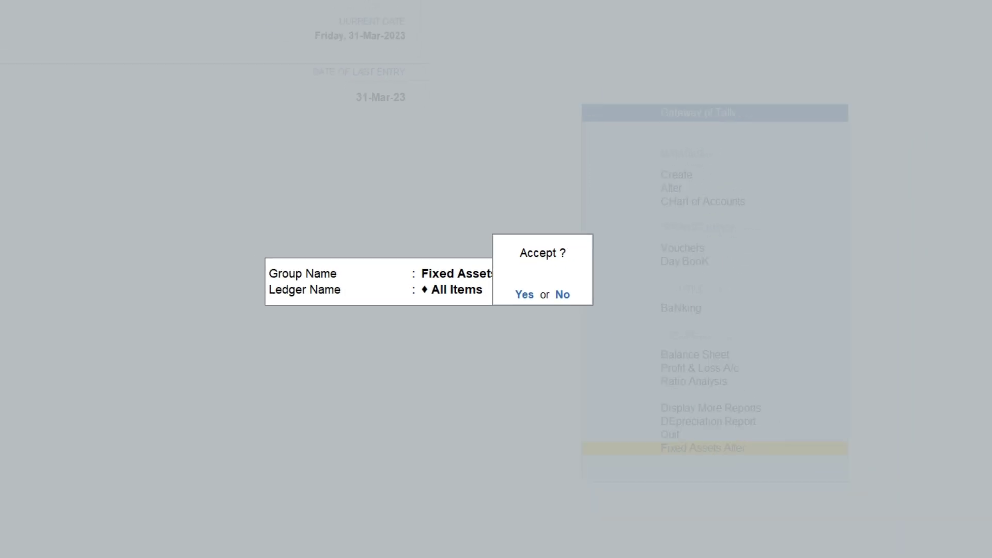
key(Return)
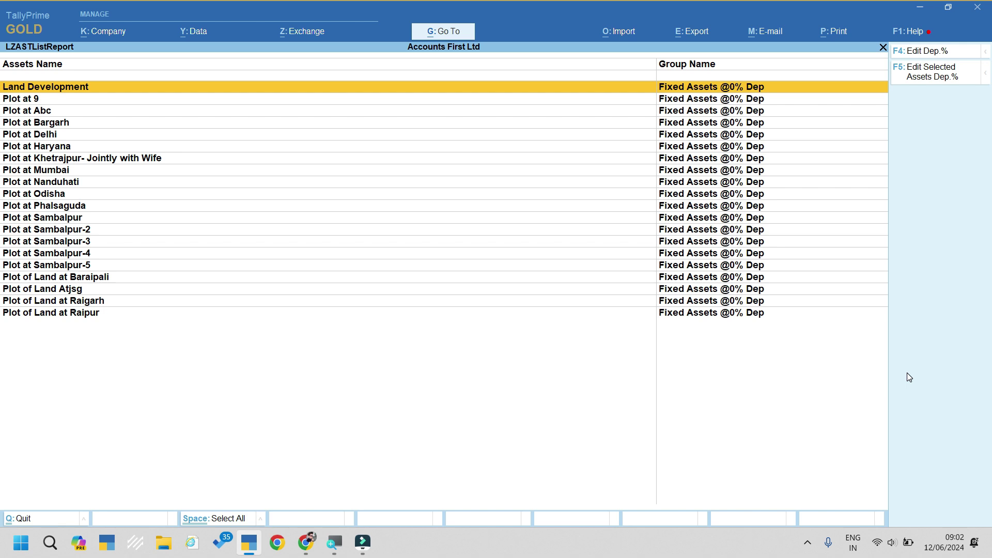
key(Escape)
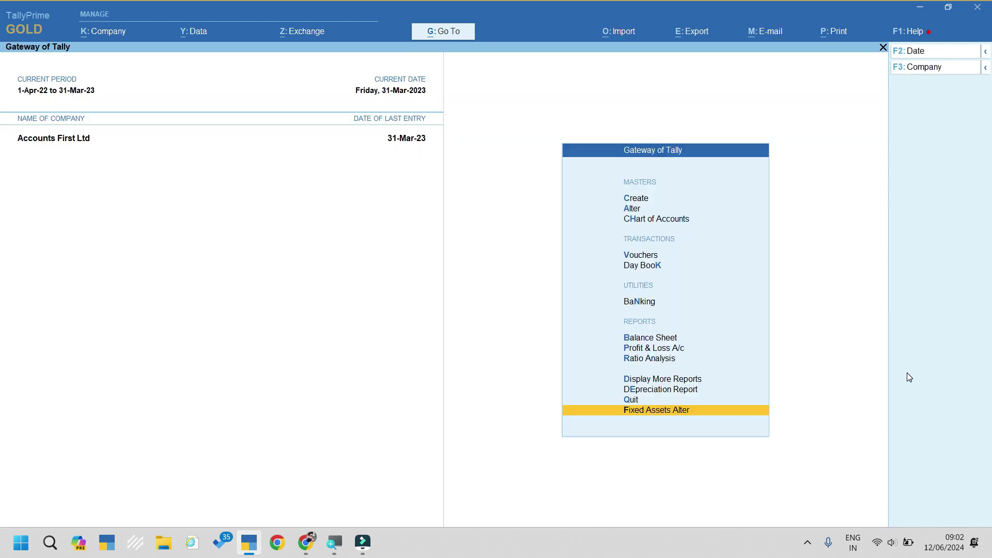
key(Return)
key(Down)
key(Down)
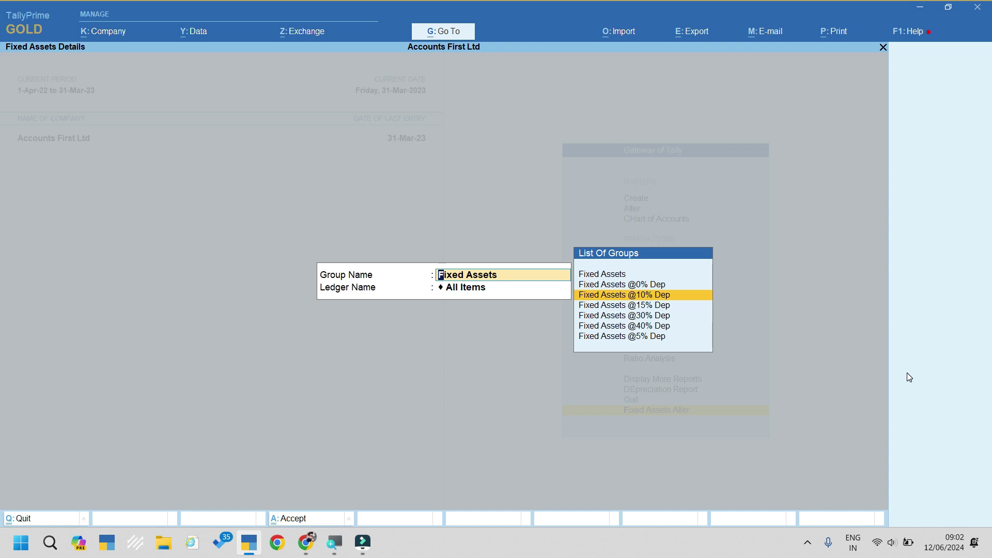
key(Return)
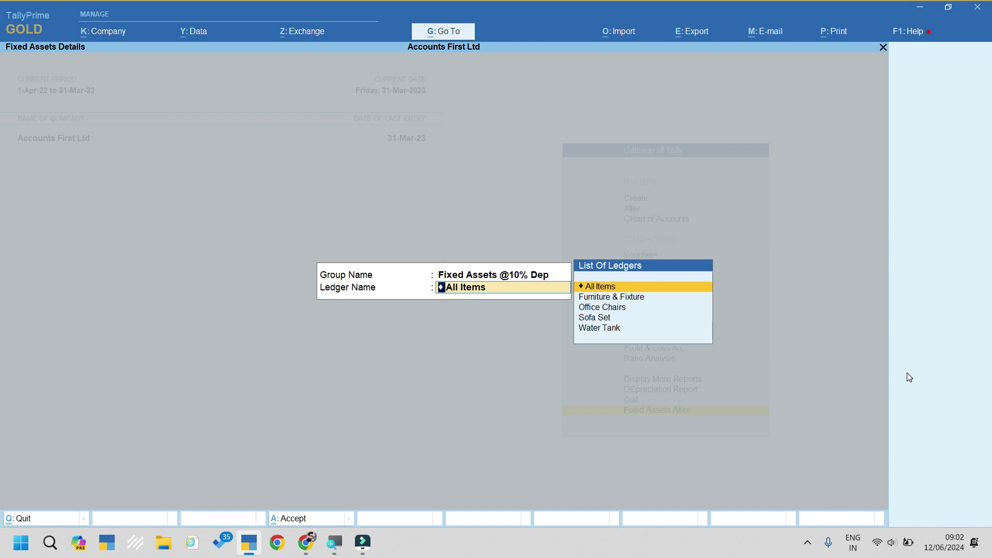
key(Return)
key(Return)
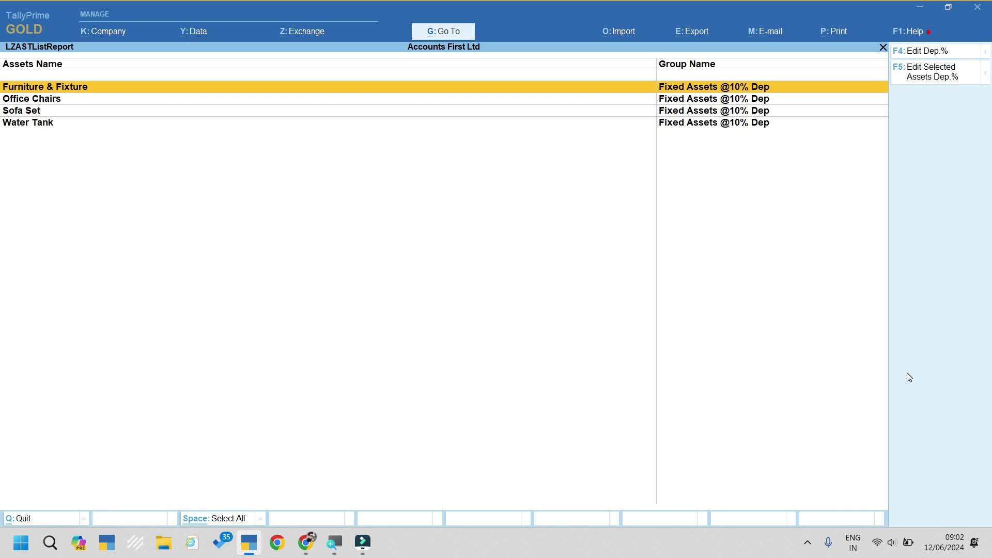
Set the first-half depreciation to 10% from 1-Apr-22 for Furniture & Fixture, Office Chairs, Sofa Set and Water Tank together
key(shift+Down)
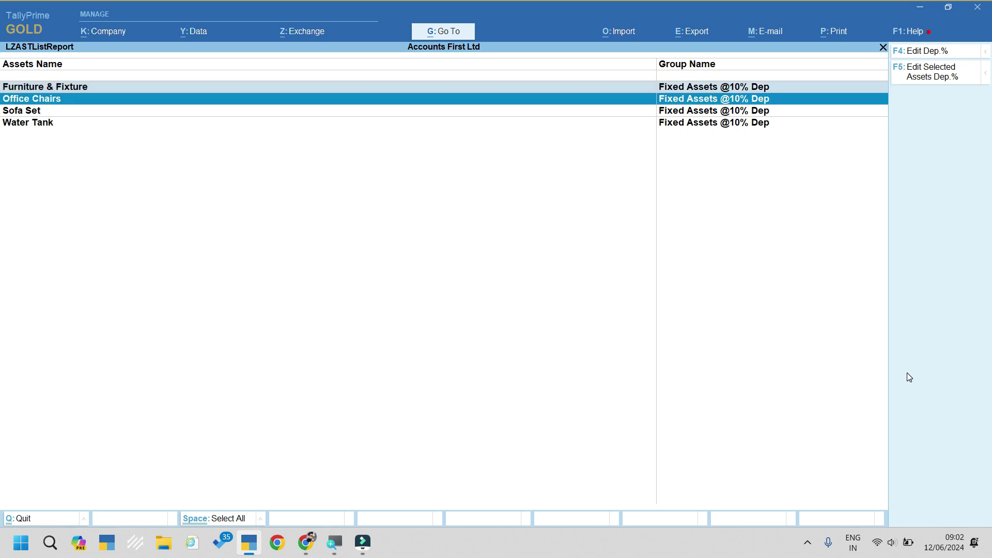
key(shift+Down)
key(shift+Down)
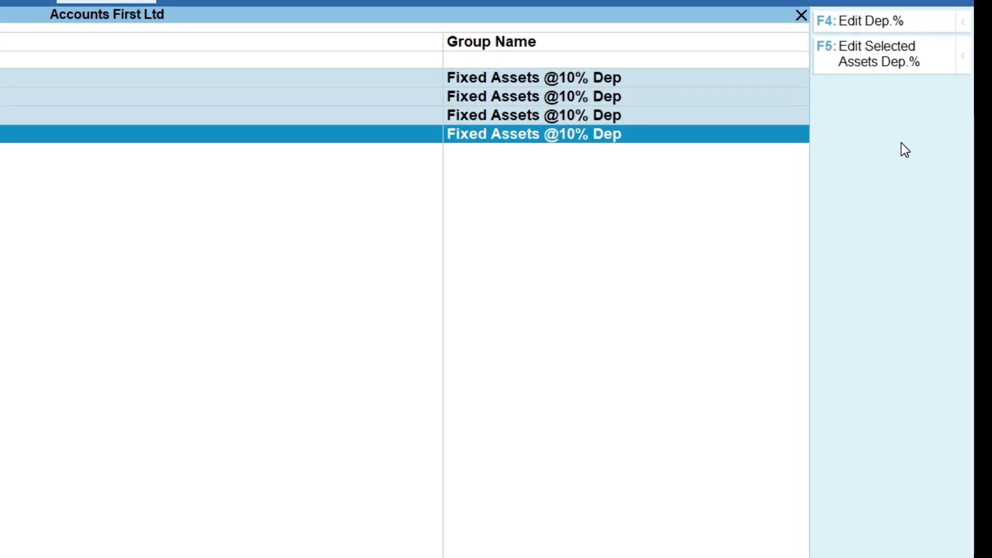
click(858, 63)
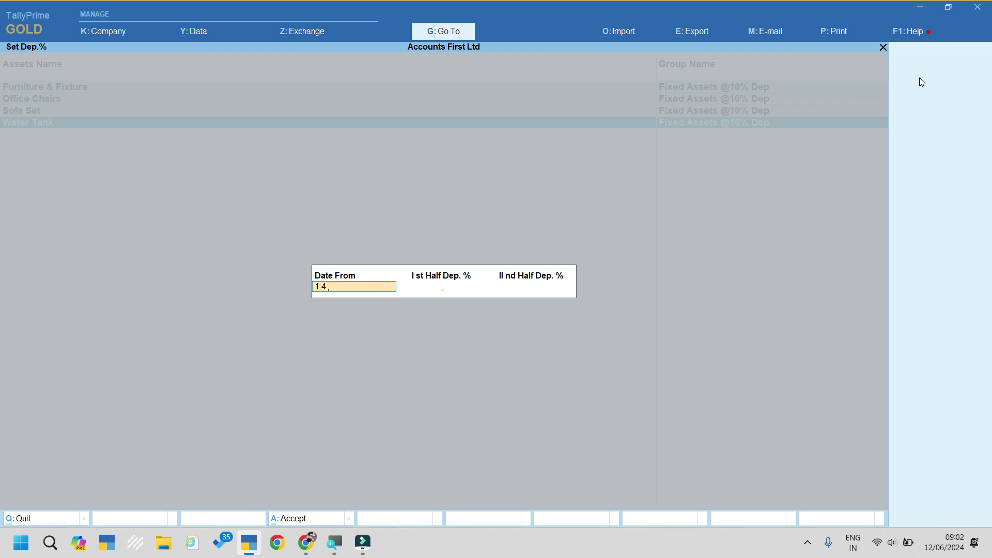
key(Return)
text(10)
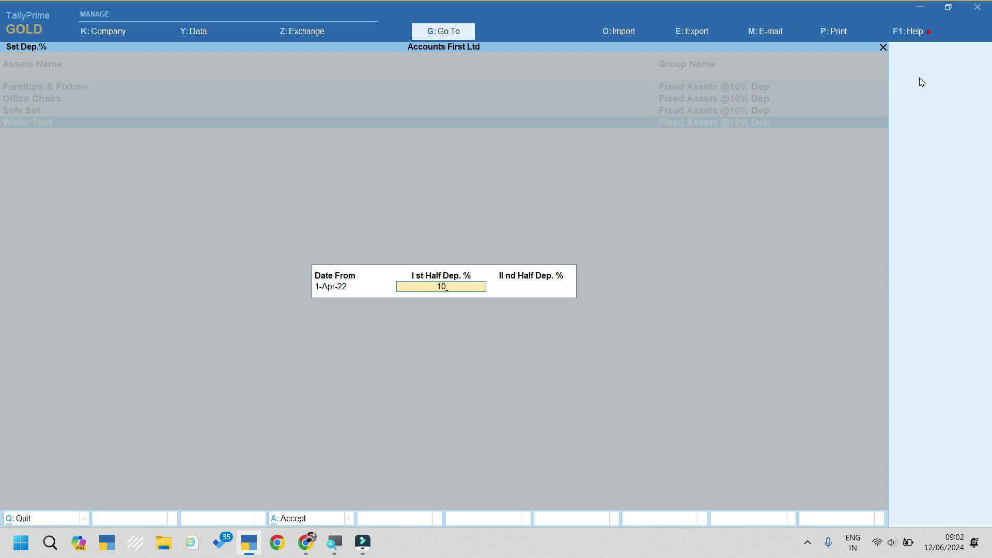
key(Return)
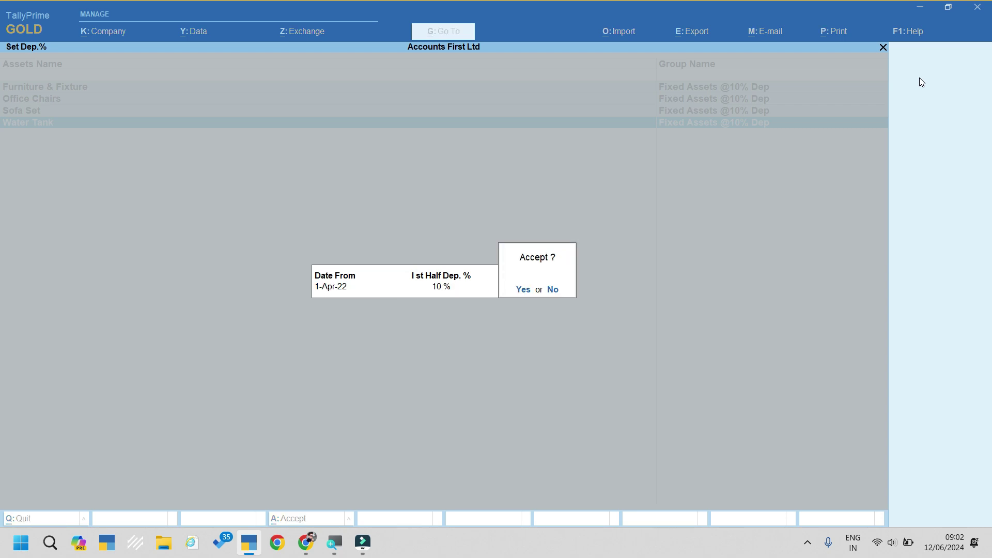
key(Return)
key(Return)
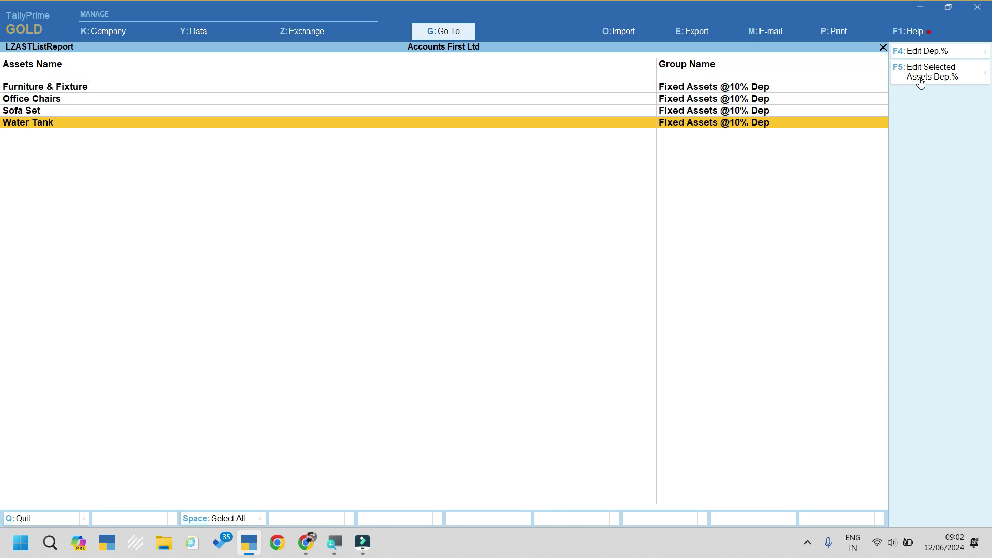
key(Escape)
key(Return)
key(Down)
key(Down)
key(Down)
key(Return)
key(Return)
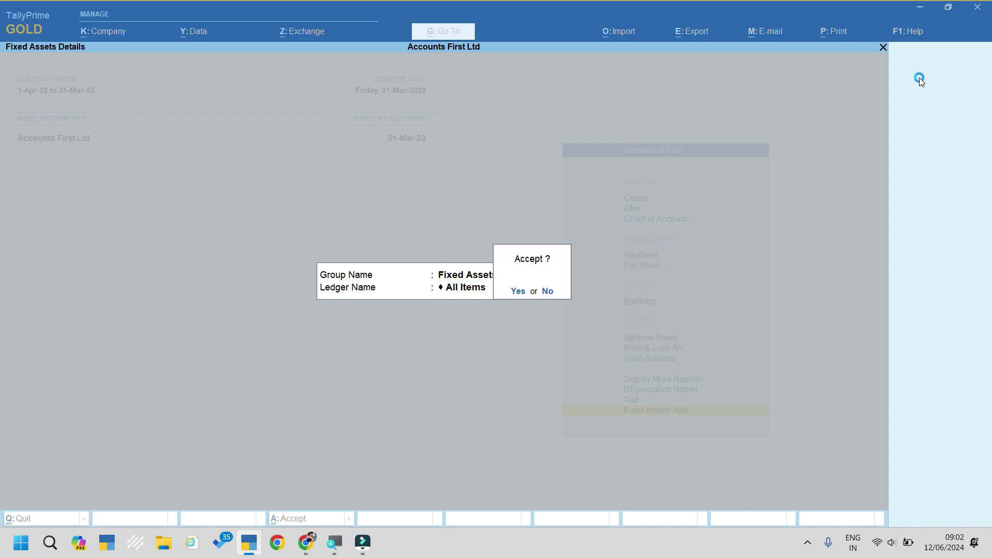
key(space)
key(space)
key(space)
key(space)
click(920, 80)
key(Return)
text(15)
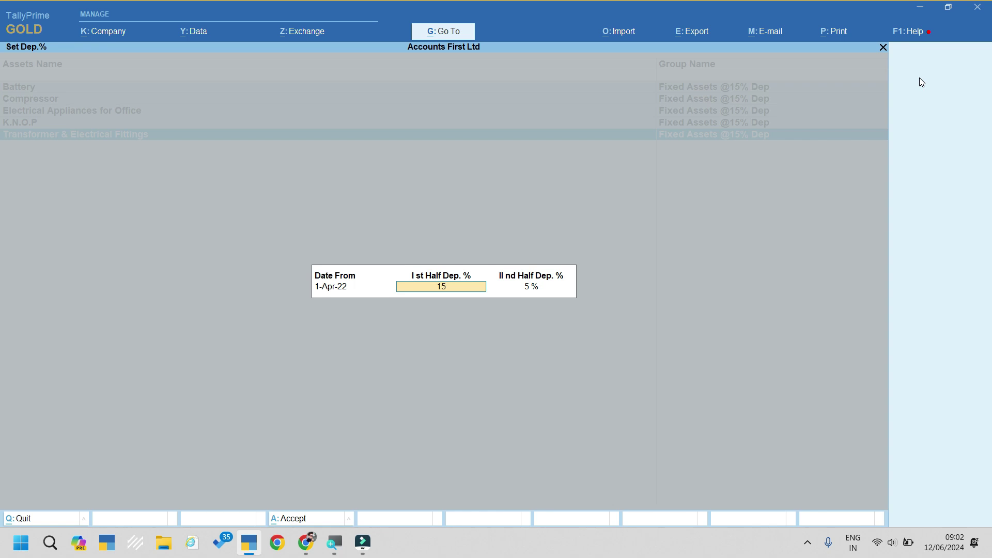
key(Return)
key(Return)
key(Return)
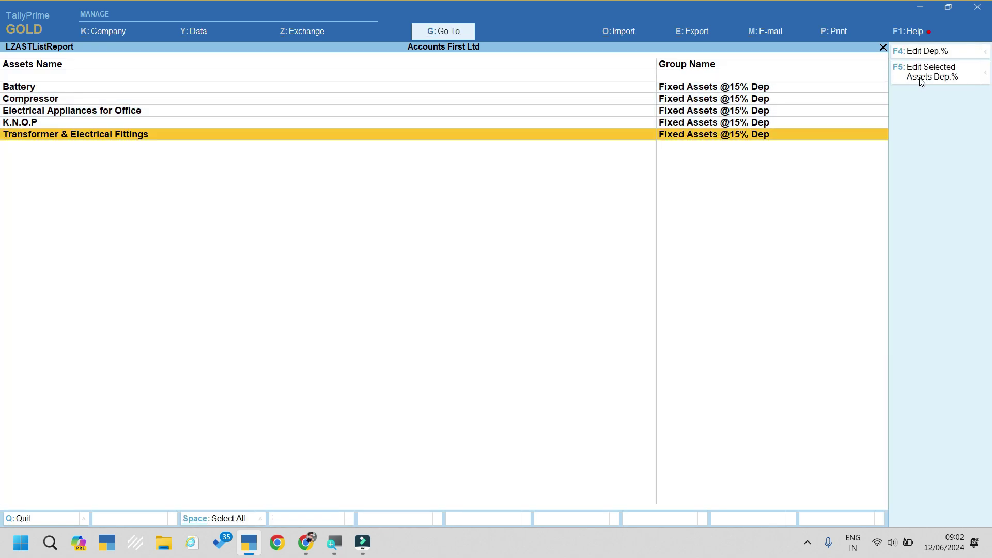
key(Escape)
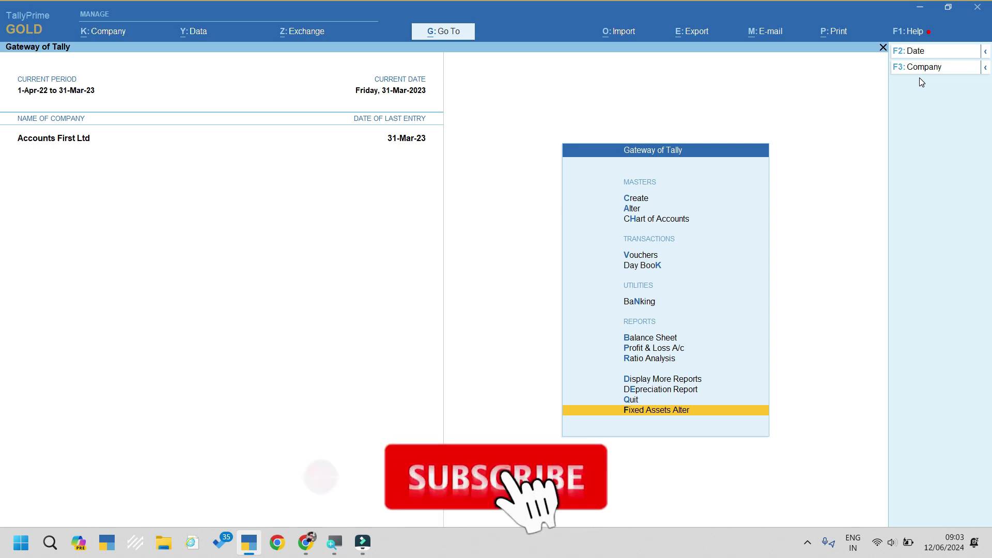
Delete the Depreciation ledger under Indirect Expenses
key(Up)
key(Up)
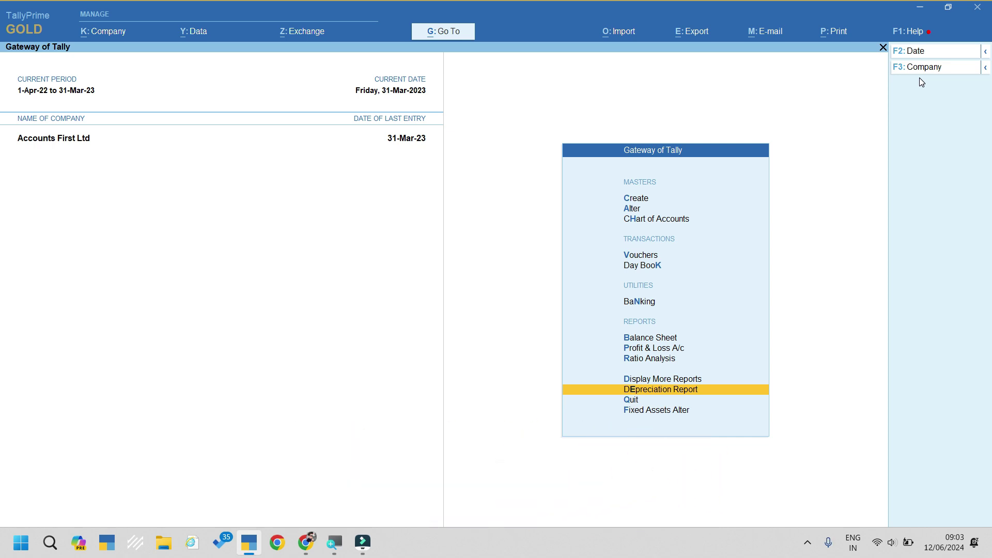
key(Down)
key(Down)
key(Down)
key(Down)
key(Return)
key(Down)
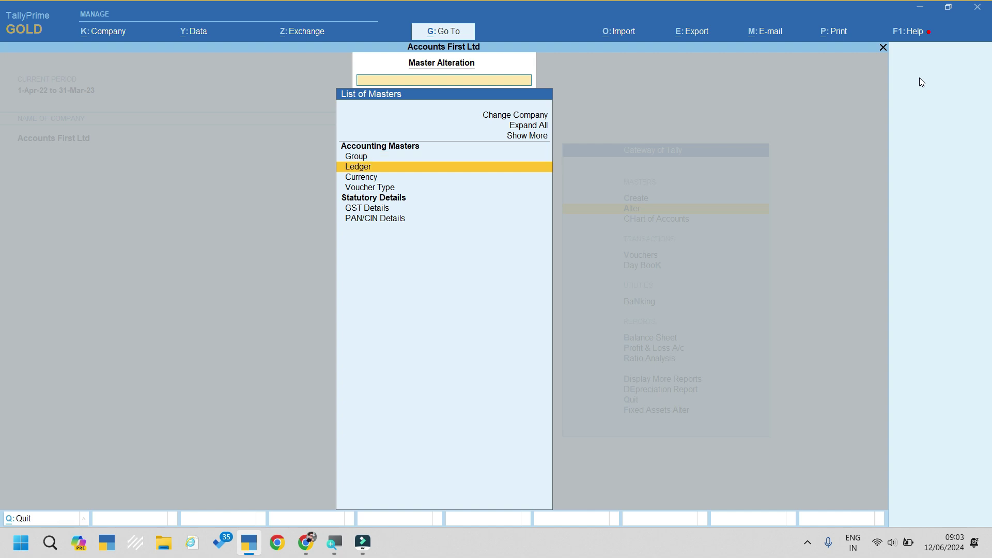
key(Return)
text(Dep)
key(Return)
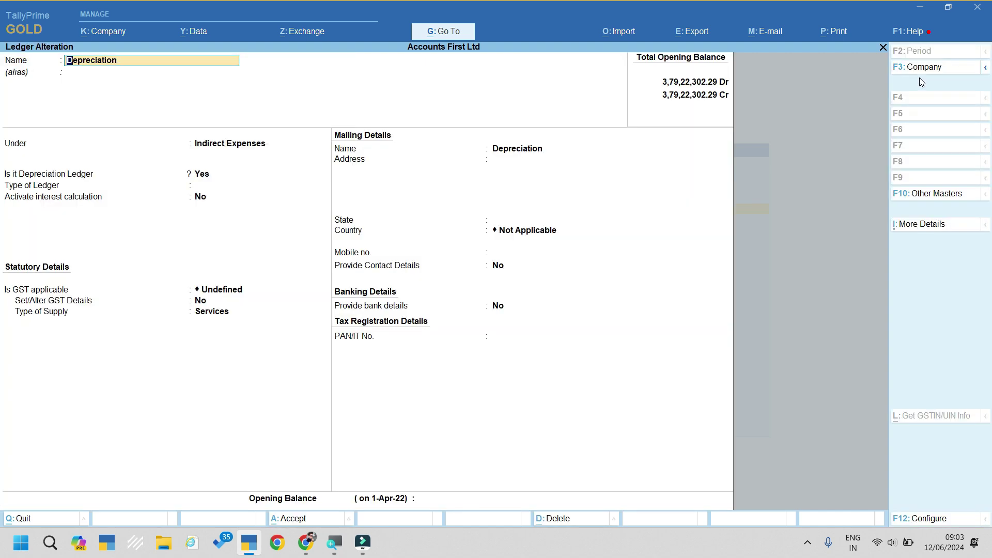
key(alt+d)
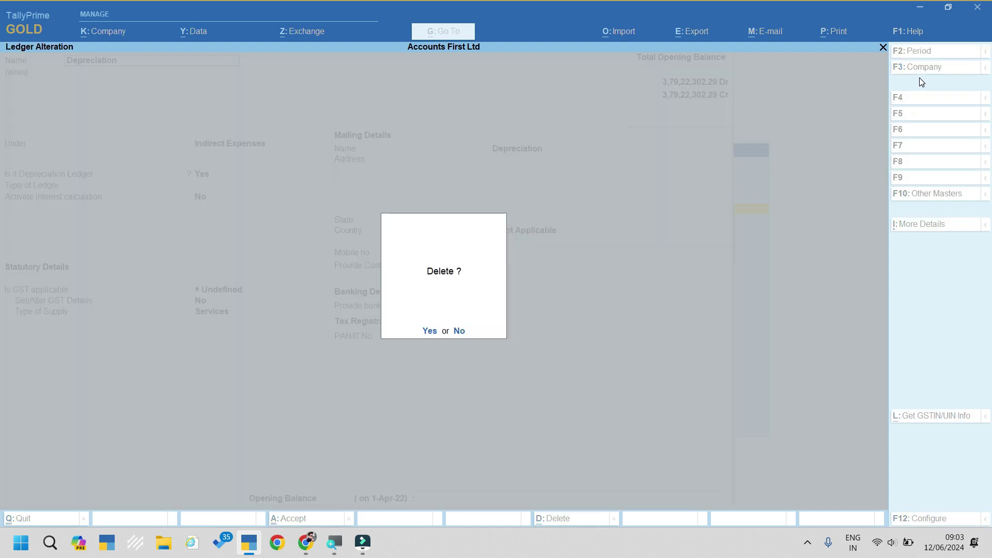
key(Return)
Search the master list for Dep and return to the Gateway of Tally
text(Dep)
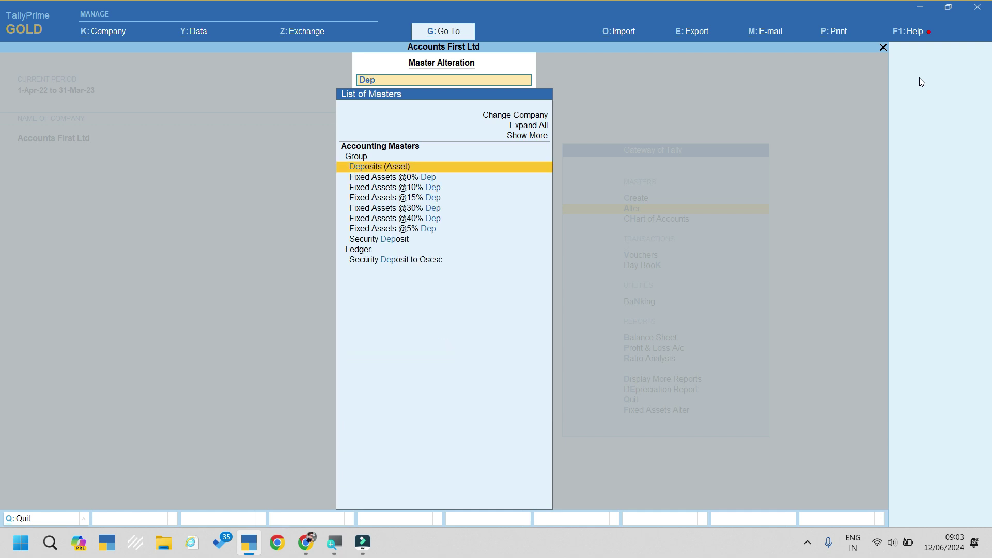
key(Escape)
key(Escape)
key(Escape)
key(Escape)
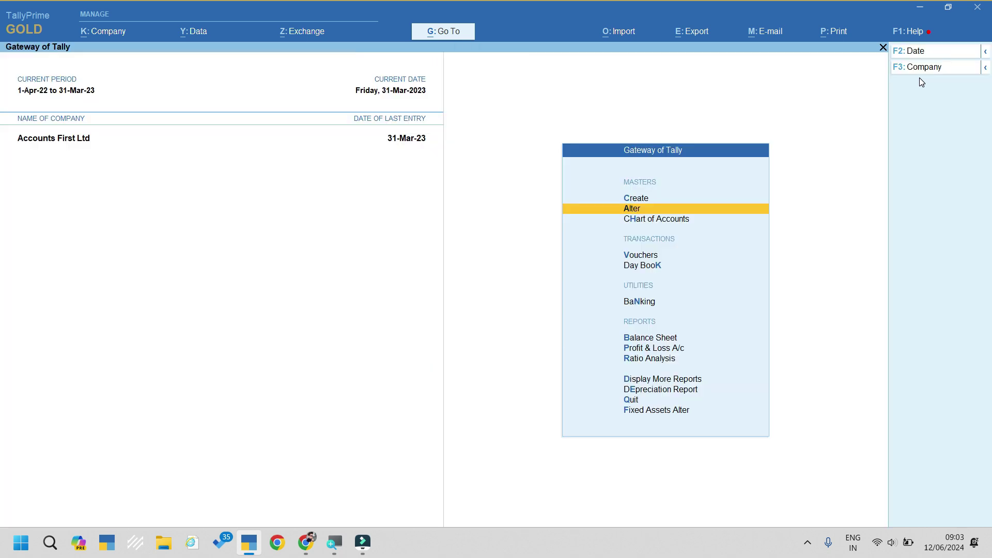
Open the Depreciation Chart from the Depreciation Report
key(Up)
key(Up)
key(Return)
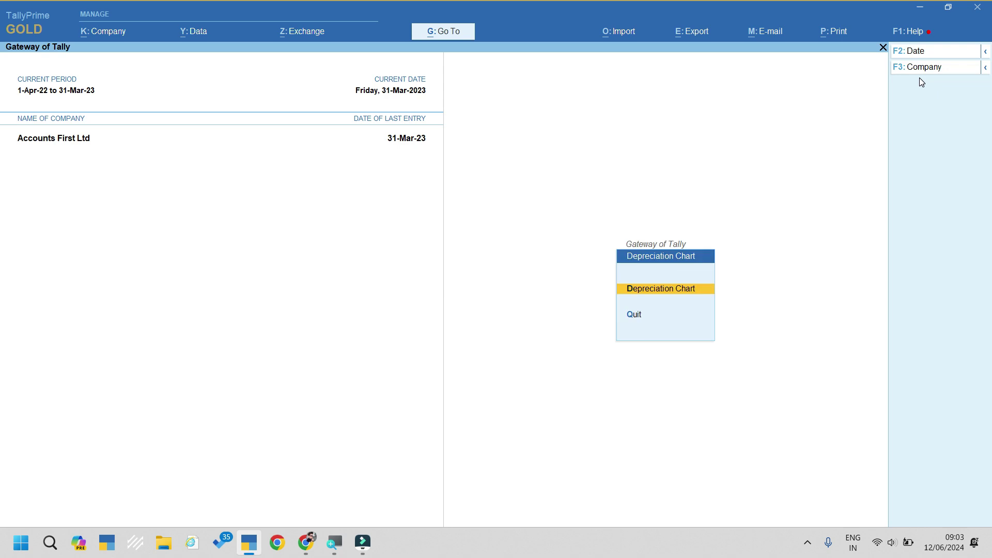
key(Return)
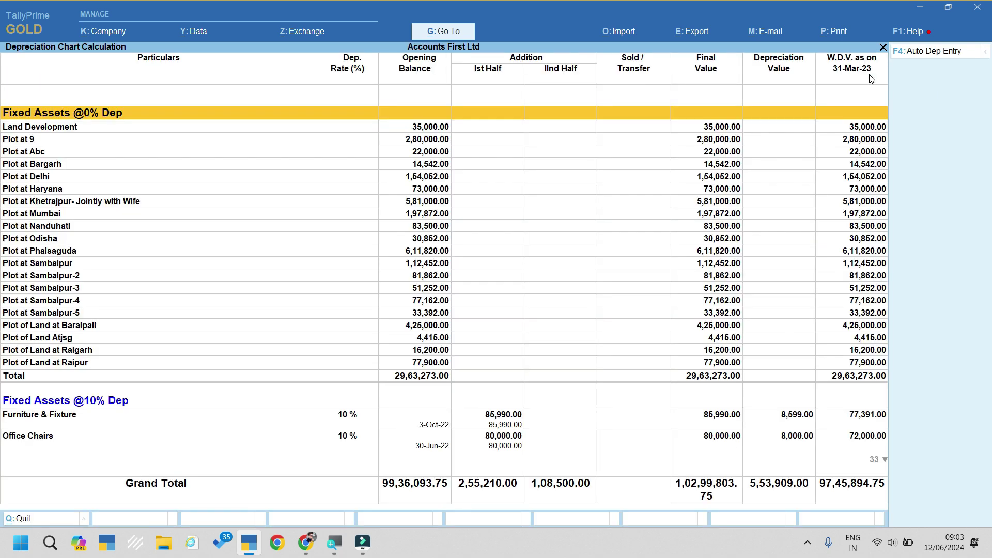
Examine the depreciation rates, additions, depreciation values and written-down values of every asset group in the chart
key(Down)
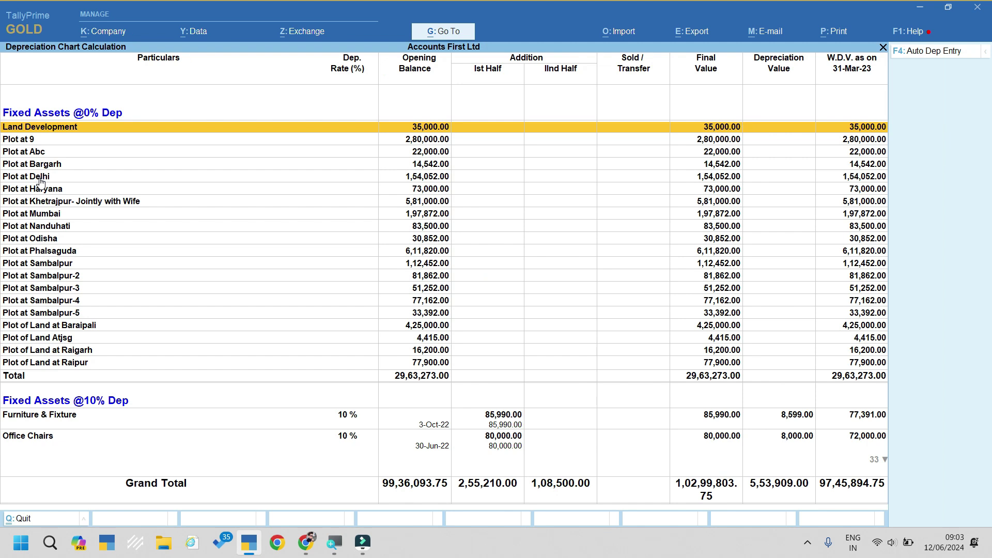
key(Down)
key(Down)
key(Down)
key(Down)
key(Down)
key(Down)
key(Down)
key(Down)
key(Down)
key(Down)
key(Down)
key(Down)
key(Down)
key(Down)
key(Down)
key(Down)
key(Down)
key(Down)
key(Down)
key(Down)
key(Down)
key(Down)
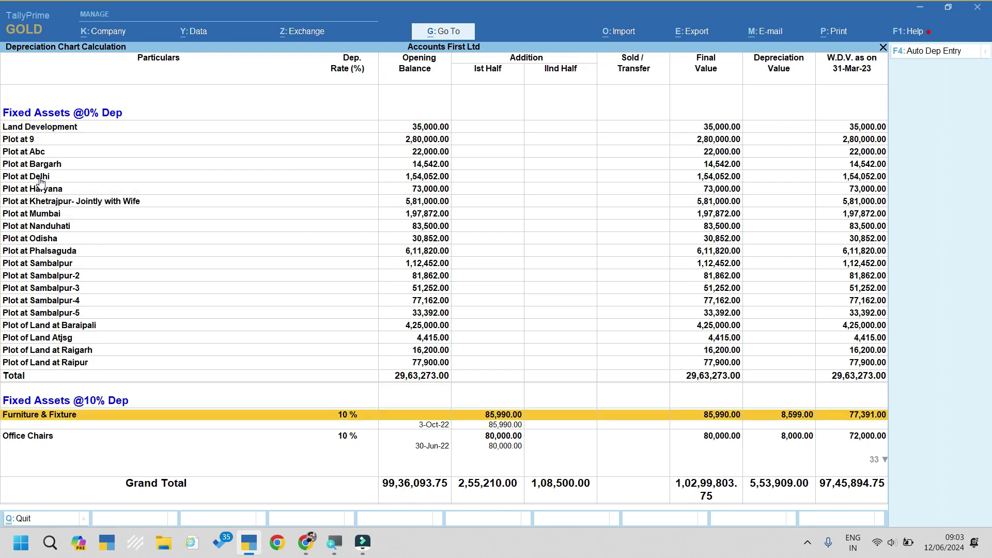
key(Down)
key(Down)
key(Down)
key(Down)
key(Down)
key(Down)
key(Down)
key(Down)
key(Down)
key(Down)
key(Down)
key(Down)
key(Down)
key(Down)
key(Down)
key(Down)
key(Down)
key(Down)
key(Down)
key(Down)
key(Down)
key(Down)
key(Down)
key(Down)
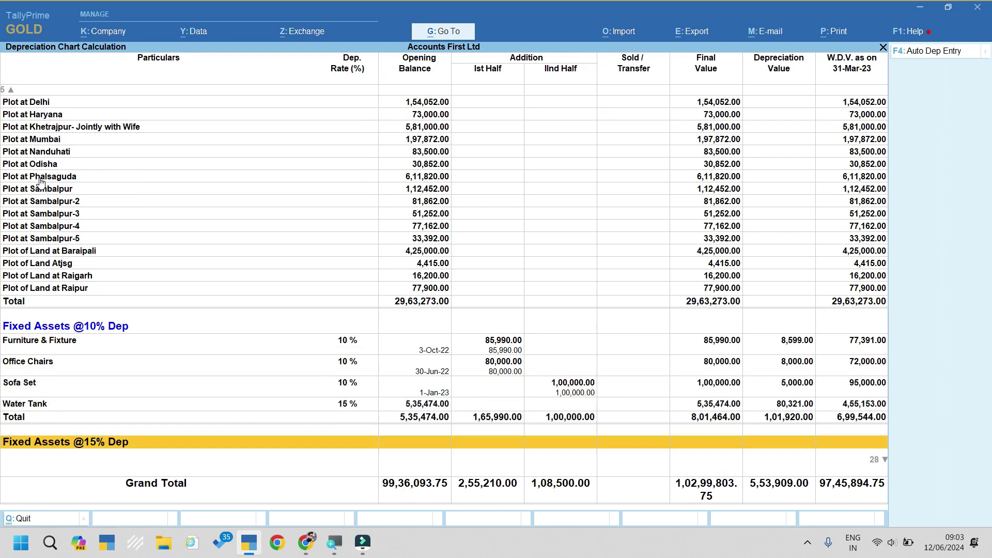
key(Down)
key(Down)
key(Down)
key(Down)
key(Down)
key(Down)
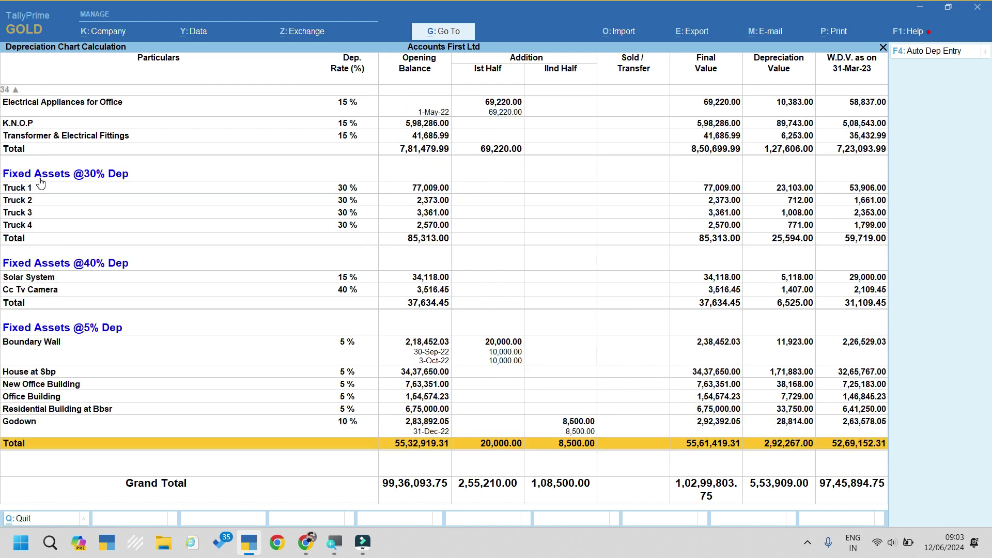
key(Page_Up)
key(Page_Up)
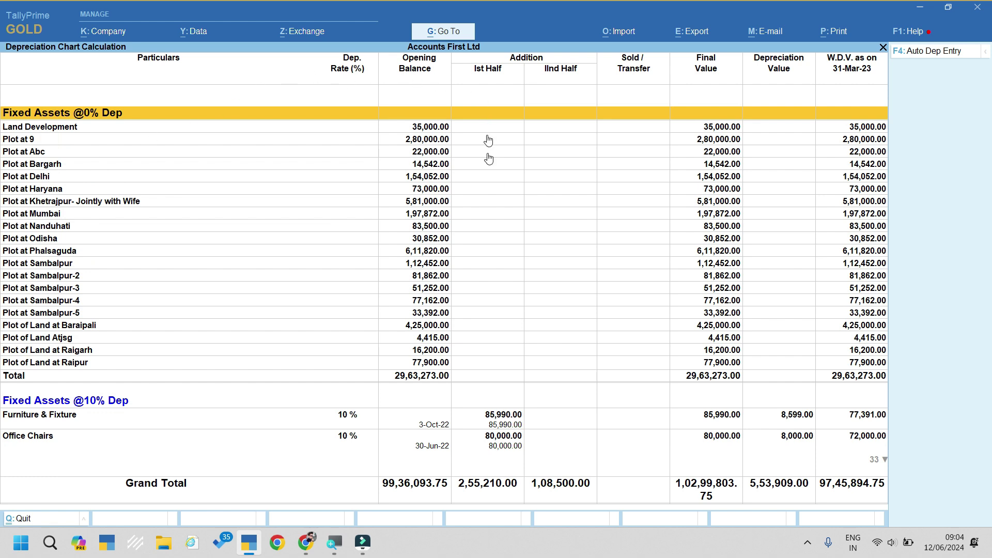
Inspect the voucher behind Furniture & Fixture's 3-Oct-22 addition and locate Sofa Set's 1-Jan-23 addition in the chart
click(499, 426)
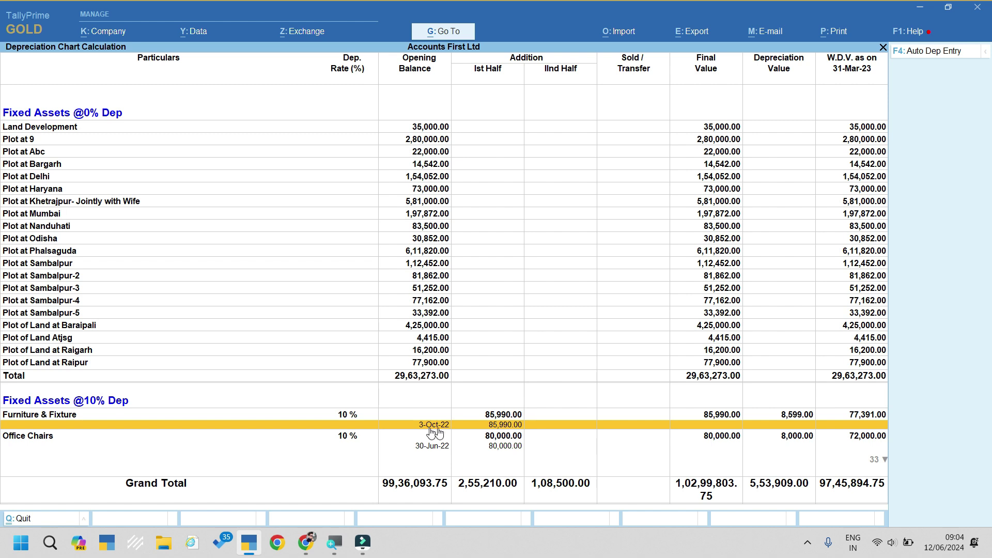
click(497, 428)
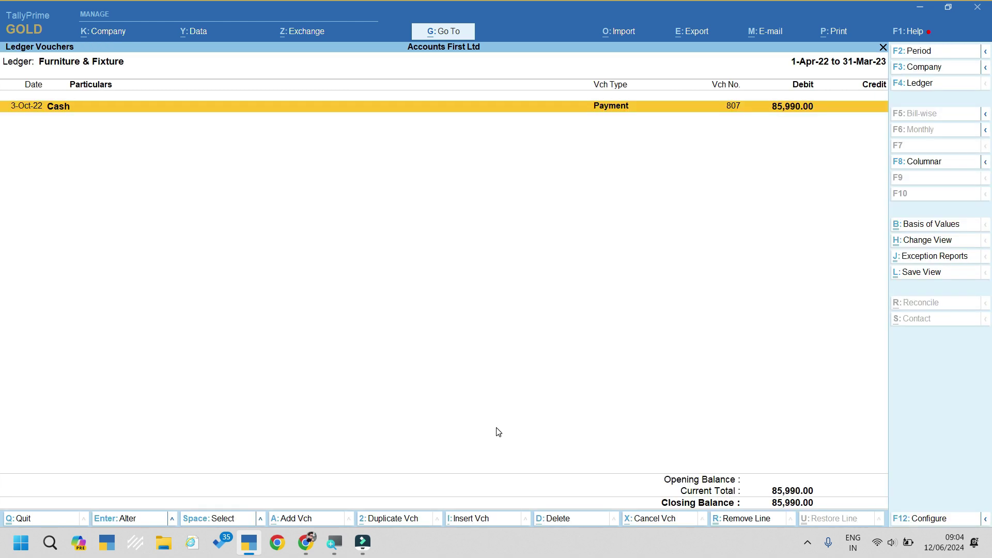
key(Return)
key(Escape)
key(y)
key(Escape)
scroll(496, 432, down, 4)
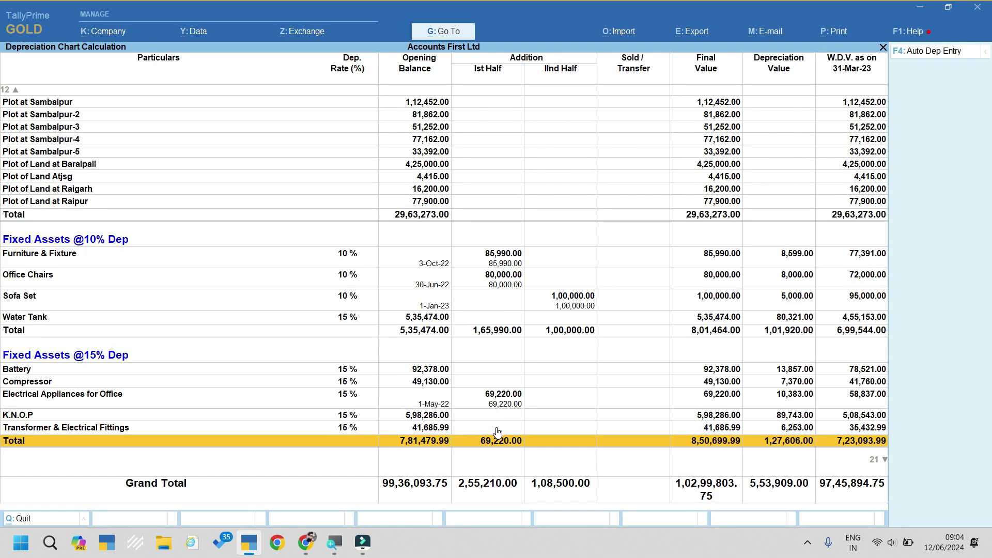
click(565, 309)
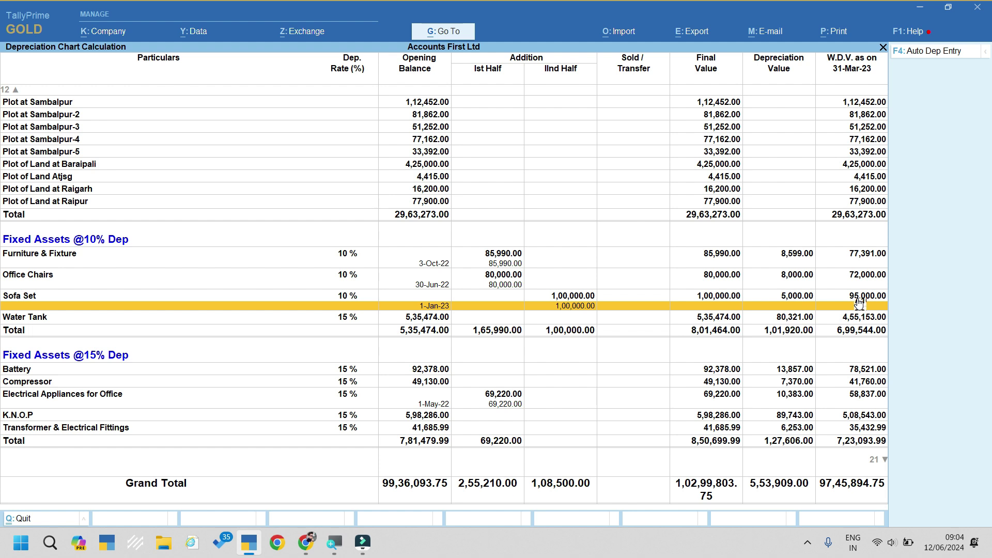
key(Home)
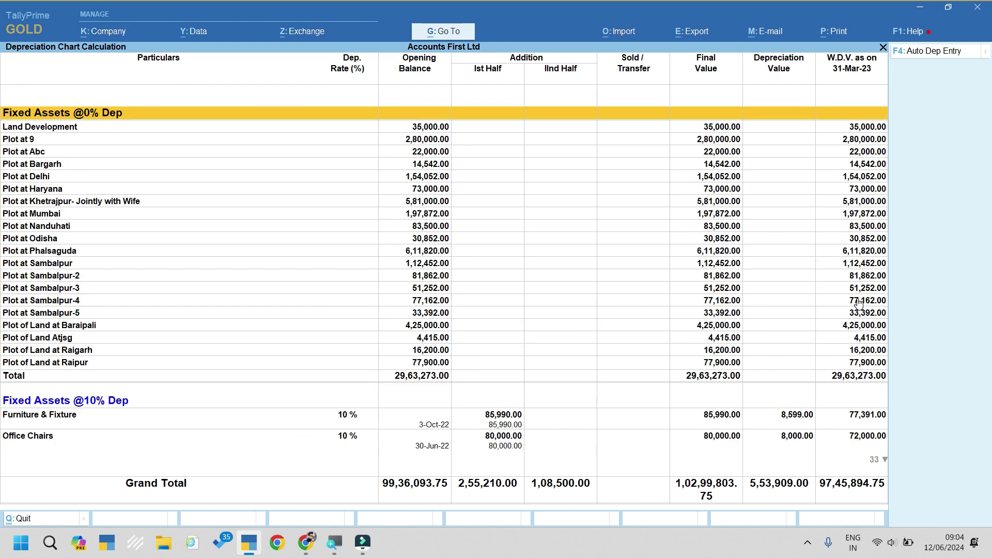
key(Down)
key(Down)
key(Down)
key(Down)
key(Down)
key(Down)
key(Down)
key(Down)
key(Down)
key(Down)
key(Down)
key(Down)
key(Down)
key(Down)
key(Down)
key(Down)
key(Down)
key(Down)
key(Down)
key(Down)
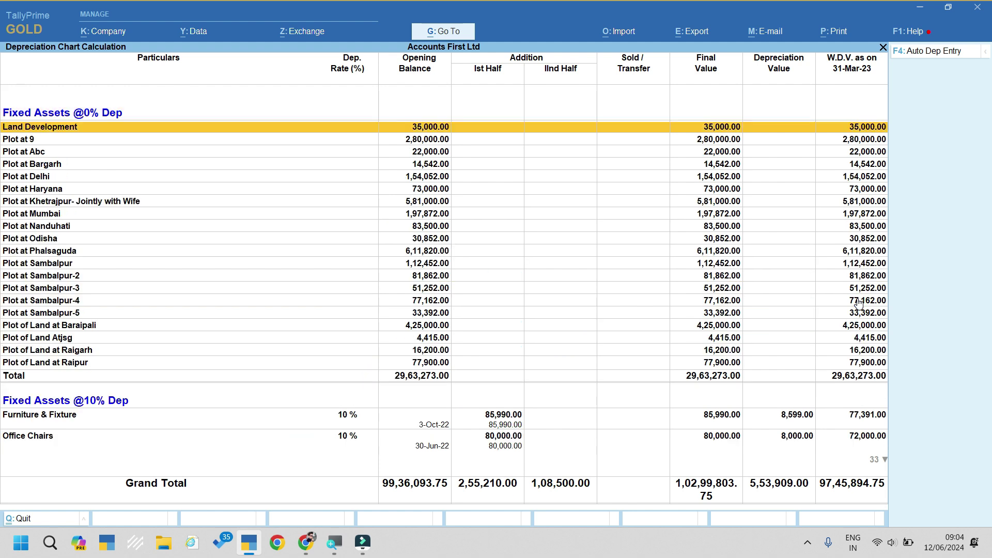
key(space)
key(Down)
key(space)
key(Down)
key(Down)
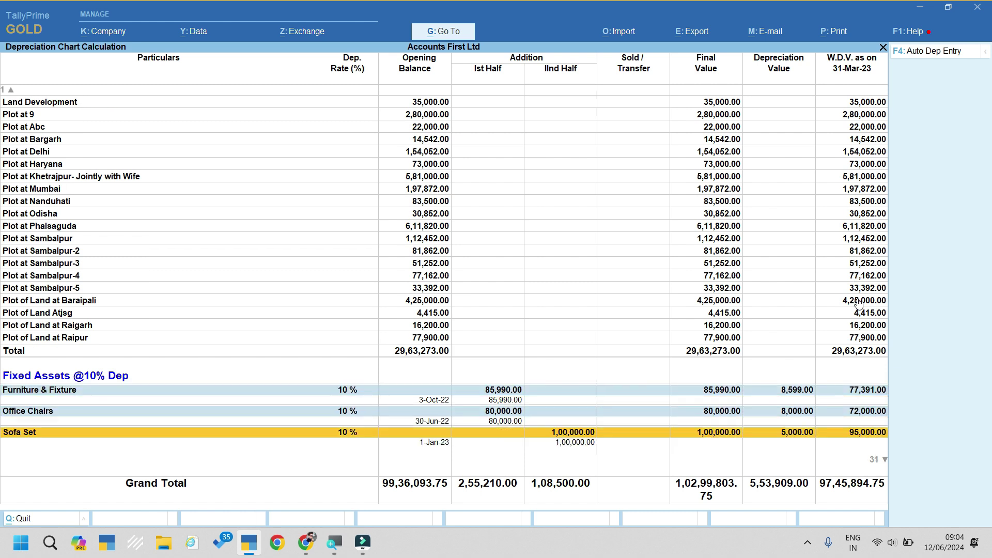
key(Down)
key(Down)
key(Down)
key(Down)
key(Down)
key(Down)
key(Down)
key(Down)
key(Down)
key(Down)
key(Down)
key(Up)
key(Up)
key(Up)
key(Up)
key(Up)
key(Up)
key(Up)
key(Up)
key(Up)
key(Up)
key(Up)
key(space)
key(Down)
key(Down)
key(space)
Add Battery, Compressor, Electrical Appliances for Office, K.N.O.P and Transformer & Electrical Fittings from the 15% group to the selection
key(Down)
key(Down)
key(space)
key(Down)
key(space)
key(Down)
key(space)
key(Down)
key(Down)
key(space)
key(Down)
key(space)
key(Down)
key(Down)
key(space)
key(Down)
key(space)
key(Down)
key(space)
key(Down)
key(space)
Add New Office Building, Office Building, Residential Building at Bbsr and Godown from the 5% group to the selection
key(Down)
key(Down)
key(space)
key(Down)
key(Down)
key(Down)
key(Down)
key(Down)
key(Down)
key(Down)
key(space)
key(Up)
key(Up)
key(space)
key(Up)
key(space)
key(Down)
key(space)
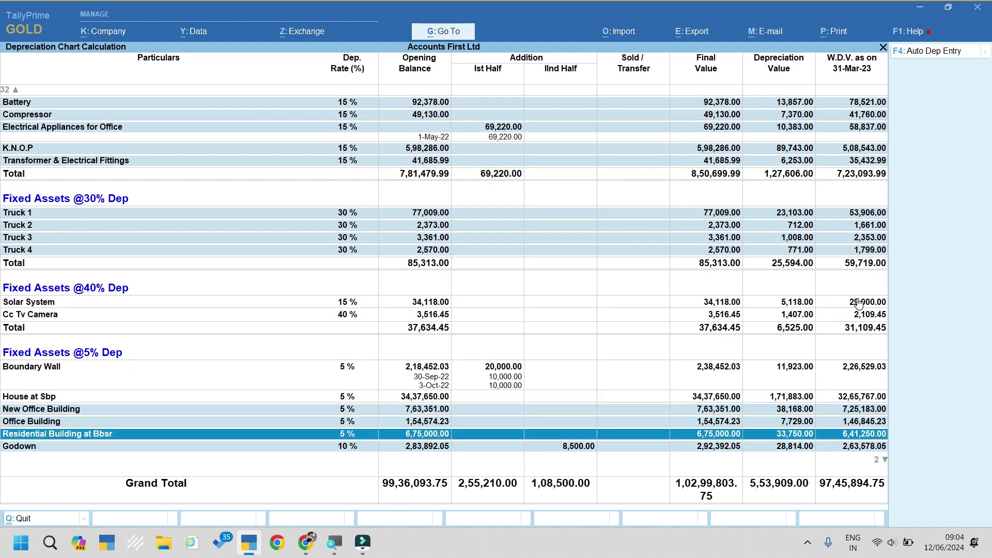
Add Solar System, Cc Tv Camera, Boundary Wall and House at Sbp to the selection and run Auto Dep Entry for all selected assets
click(859, 304)
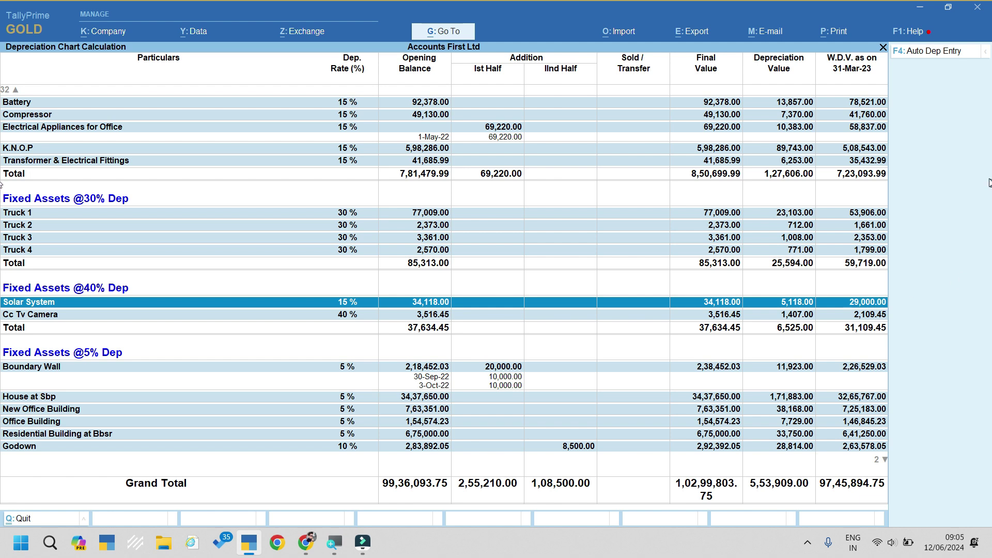
key(Down)
key(Down)
key(Down)
key(Down)
key(Down)
key(Down)
key(Down)
key(Down)
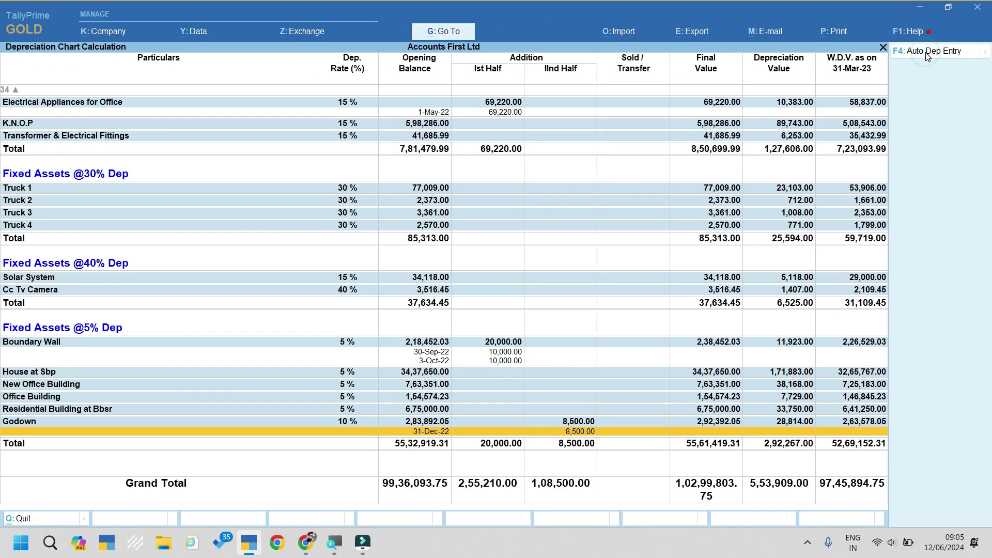
click(927, 51)
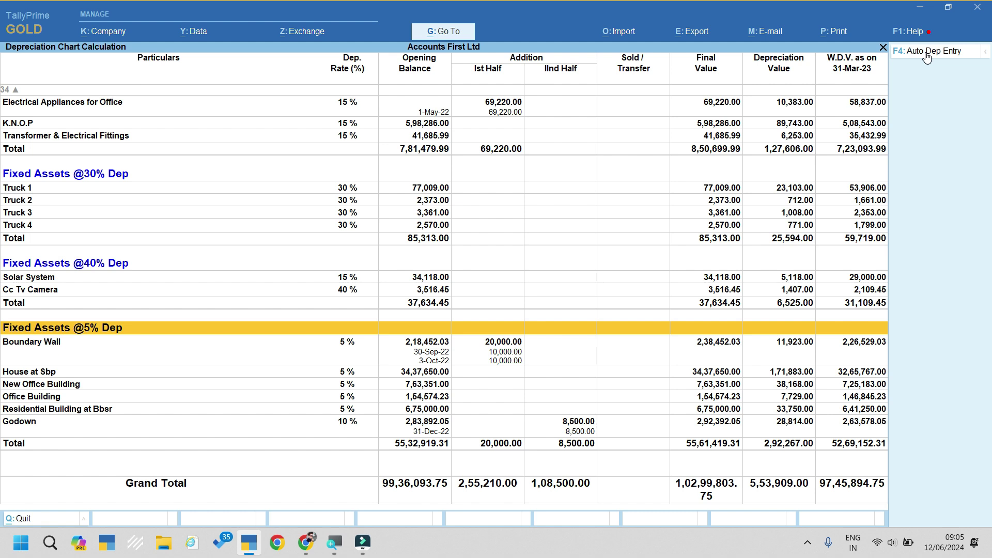
Select the 5% group's assets from Boundary Wall through Residential Building at Bbsr and run Auto Dep Entry for them
key(Down)
key(space)
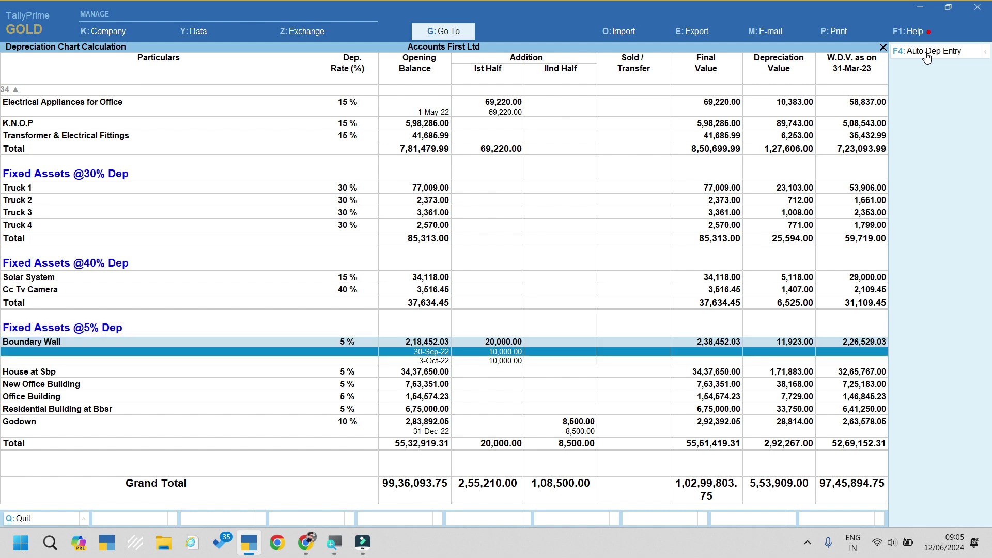
key(Down)
key(Up)
key(space)
key(Down)
key(space)
key(Down)
key(space)
key(Down)
key(space)
key(Down)
key(Up)
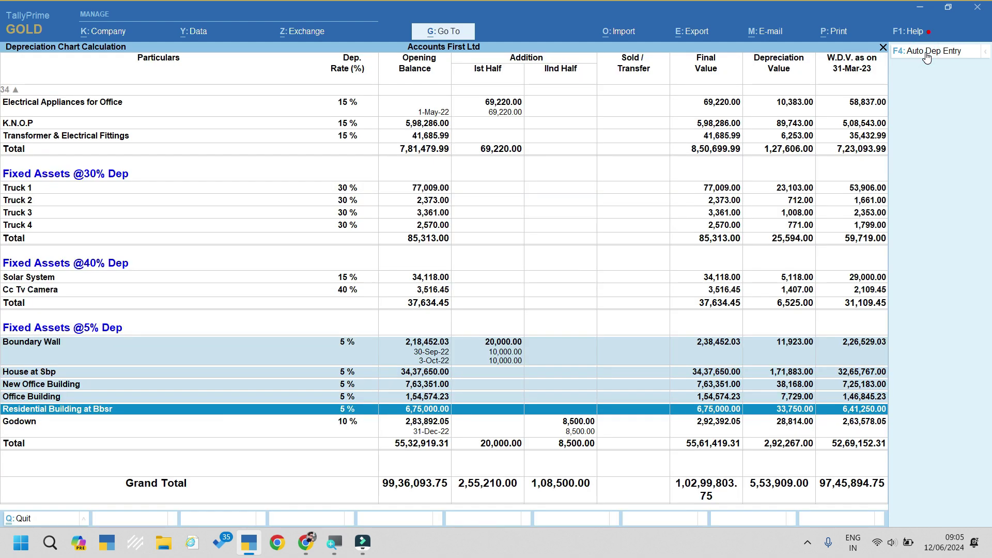
click(927, 54)
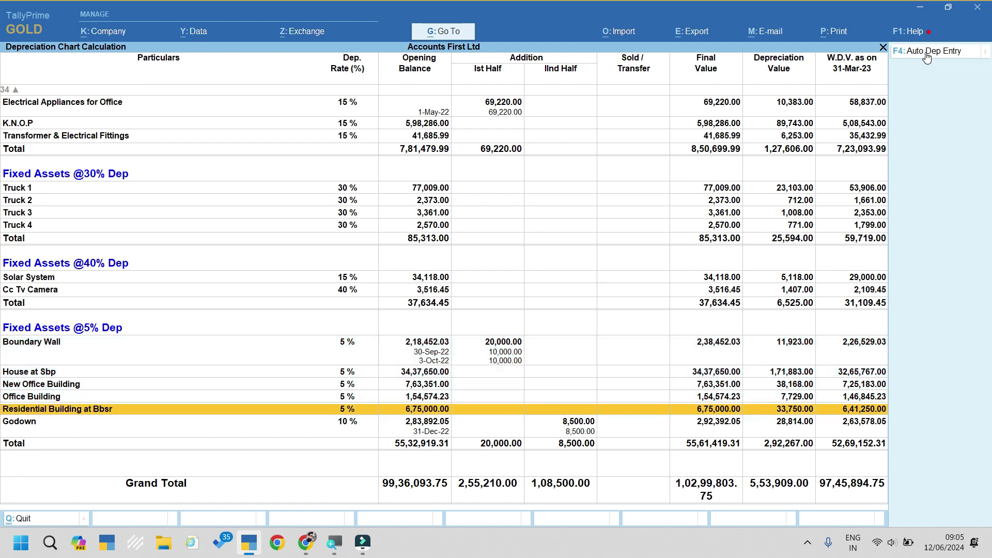
Open the ledger vouchers of the Depreciation ledger from the Account Books
key(d)
key(a)
key(Return)
text(Dep)
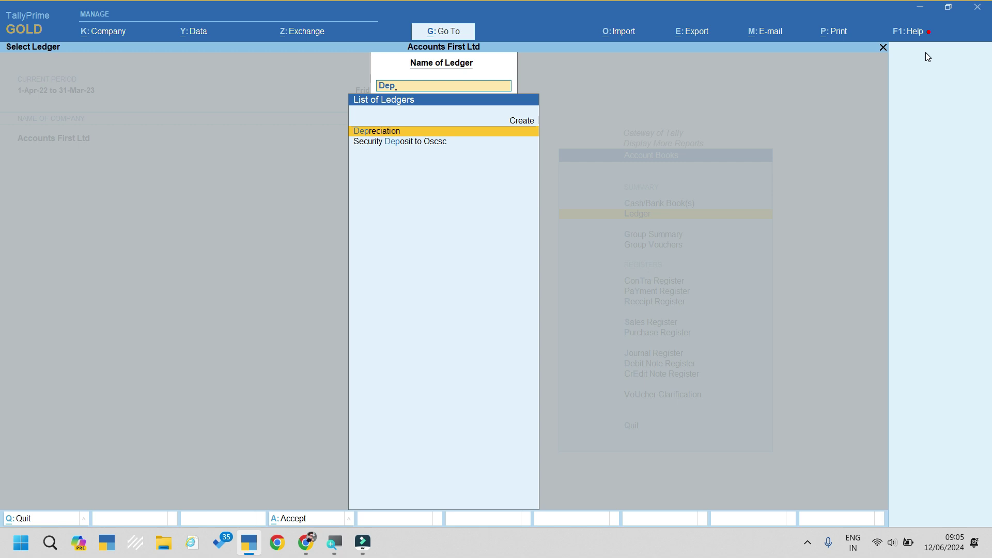
key(Return)
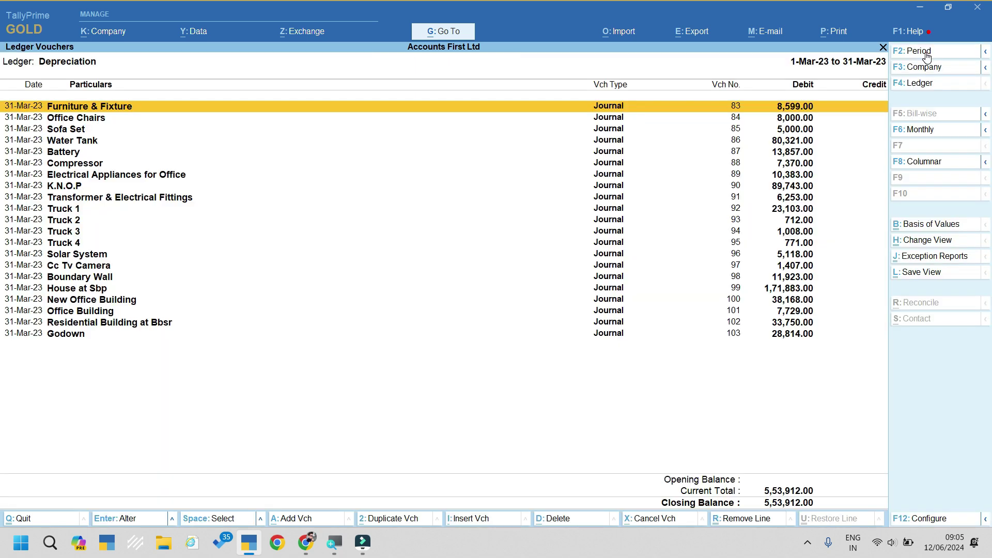
Examine the 31-Mar-23 depreciation journal entries and their debit amounts for each asset in the Depreciation ledger
key(Down)
key(Down)
key(Down)
key(Down)
key(Down)
key(Down)
key(Down)
key(Down)
key(Down)
key(Down)
key(Down)
key(Down)
key(Down)
key(Down)
key(Down)
key(Down)
key(Down)
key(Down)
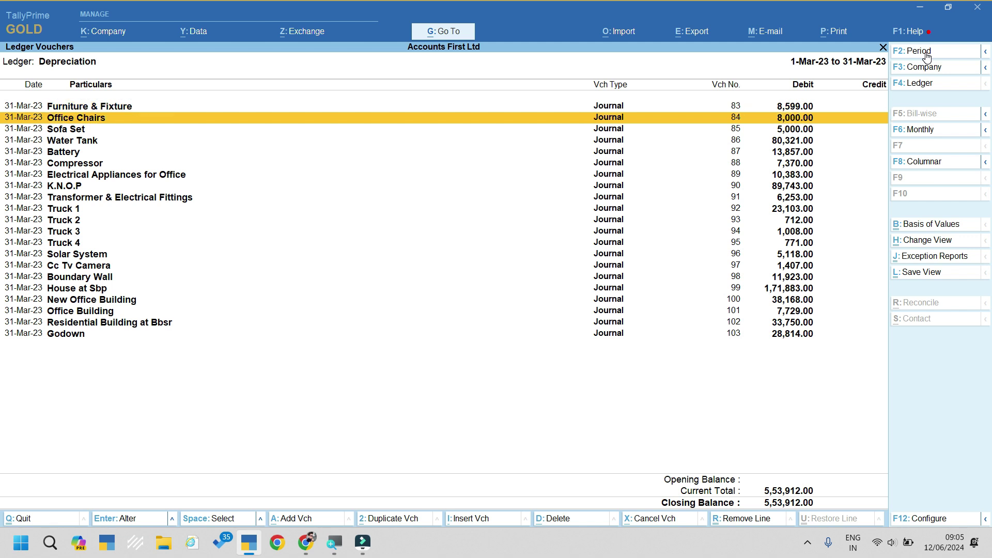
key(Up)
key(space)
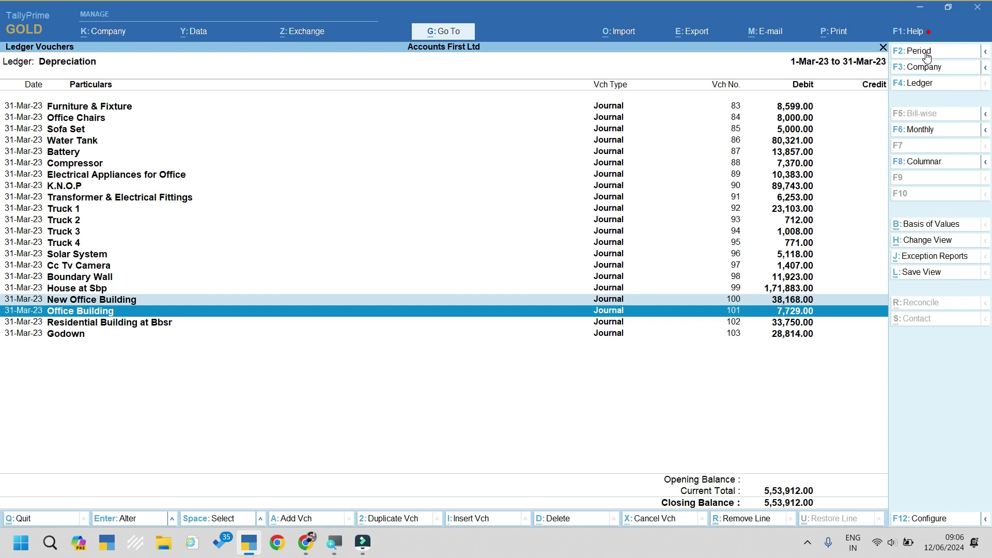
Inspect the depreciation journal vouchers and narrations of the first four assets, from Furniture & Fixture through Water Tank
key(Home)
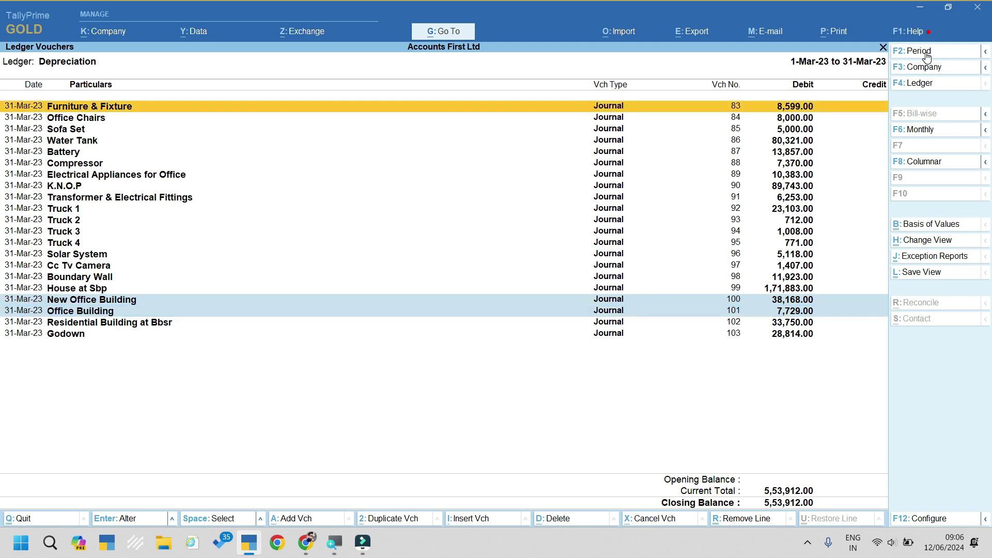
key(Return)
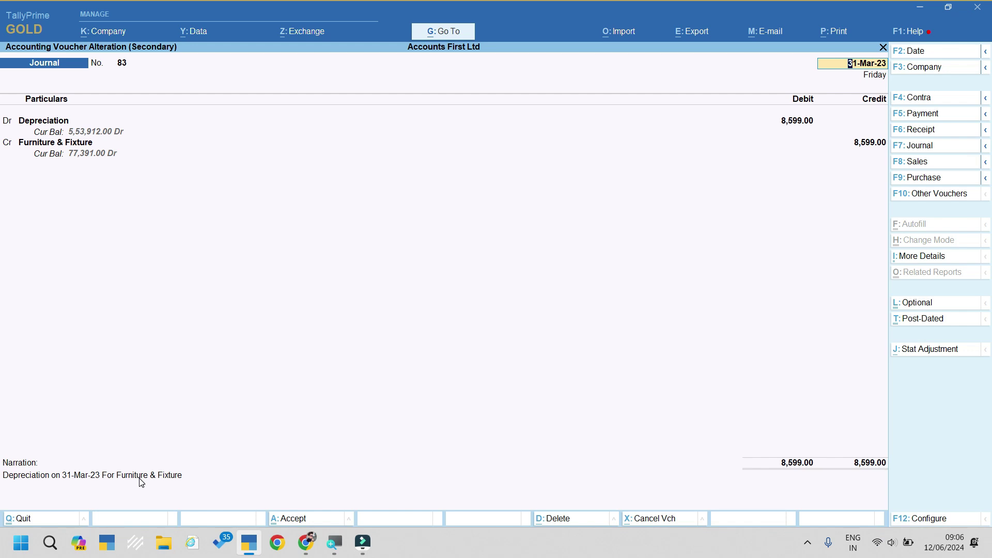
key(Page_Down)
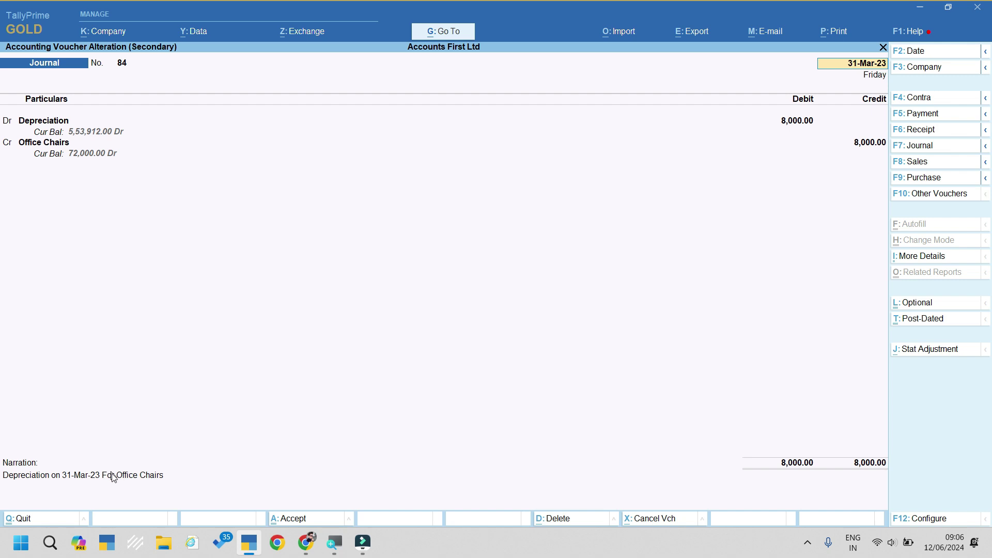
key(Page_Down)
key(Page_Down)
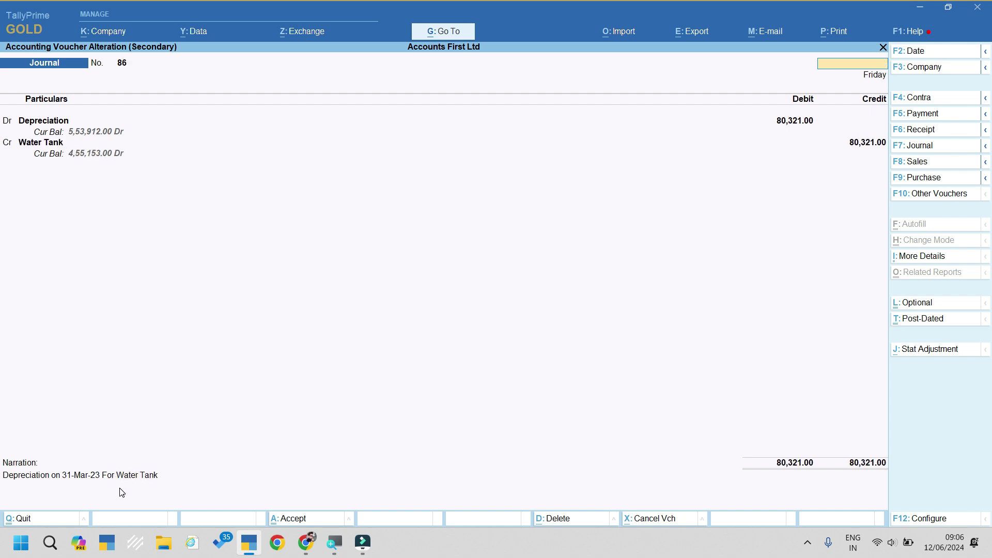
key(Escape)
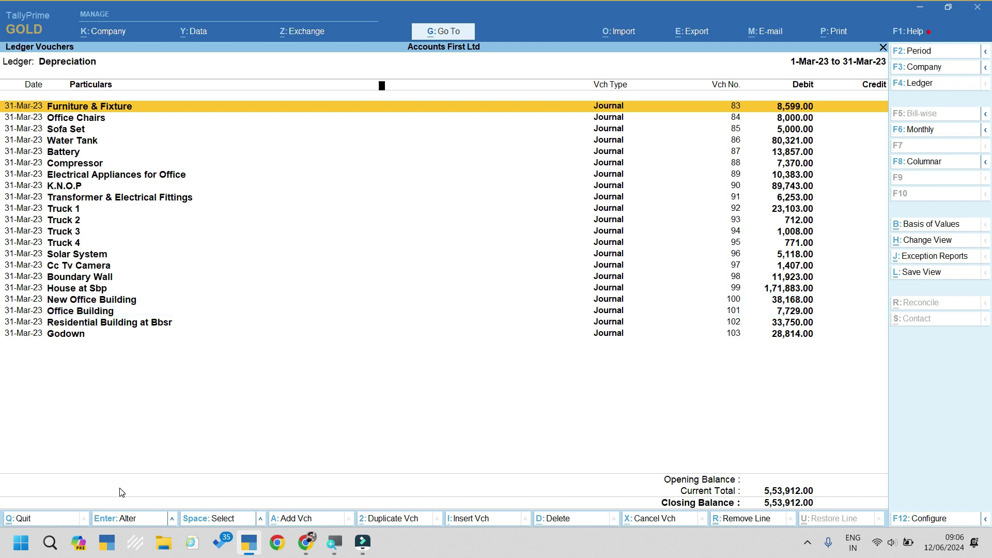
Return to the Gateway of Tally, reopen the Depreciation Chart and show its print preview
key(Escape)
key(Escape)
key(Home)
key(Up)
key(Up)
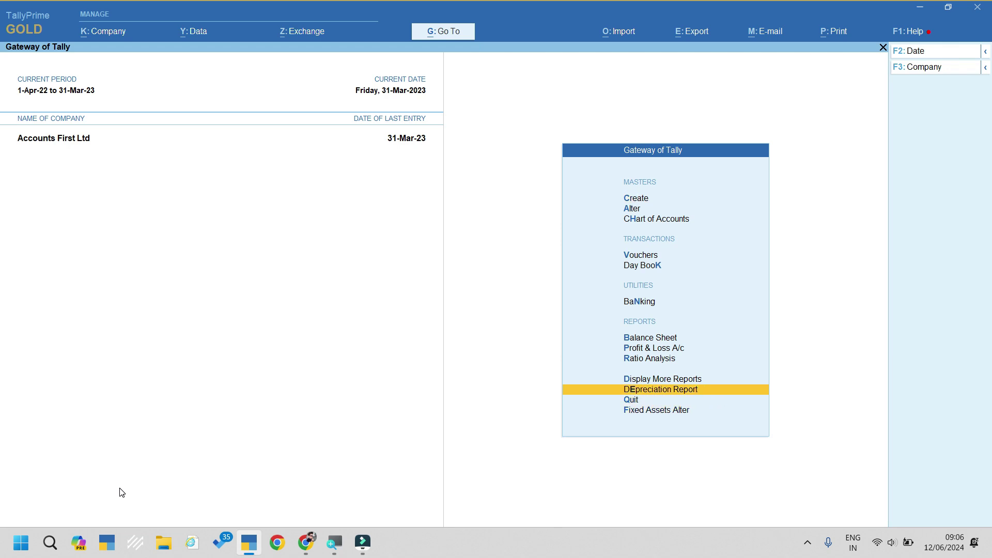
key(Return)
key(Return)
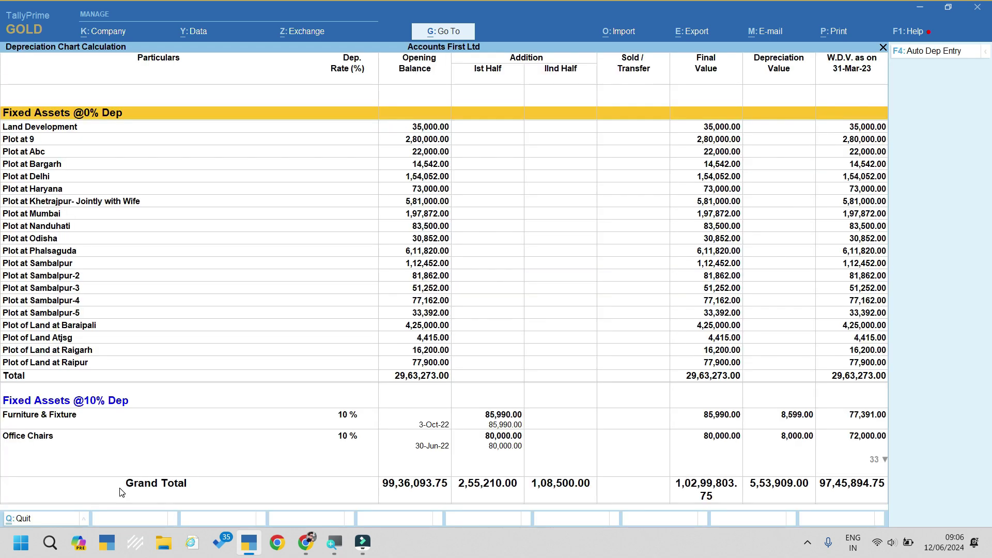
key(alt+p)
key(i)
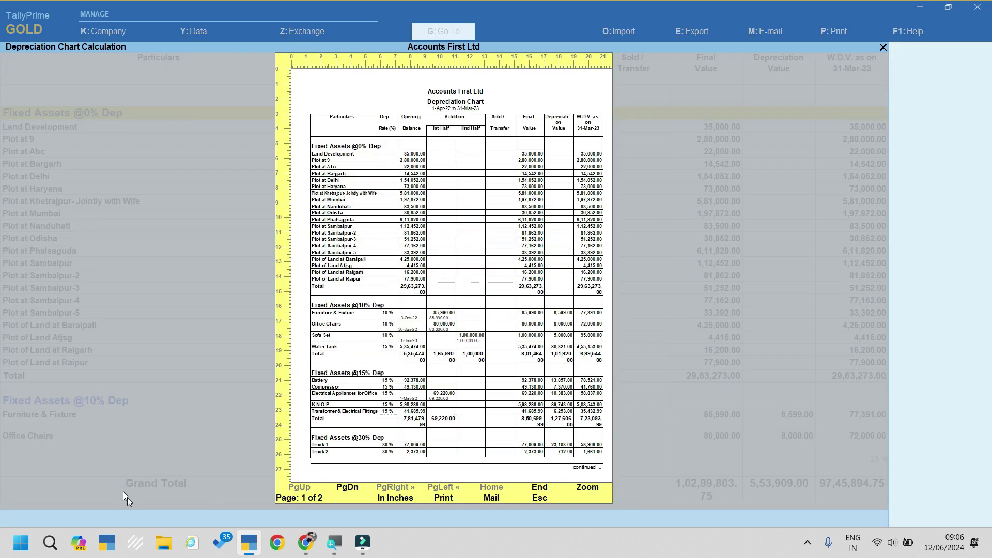
Set the Depreciation Chart's print configuration to Microsoft Print to PDF with landscape orientation
key(Escape)
text(c)
text(Pri)
key(Down)
key(Down)
key(Return)
key(Return)
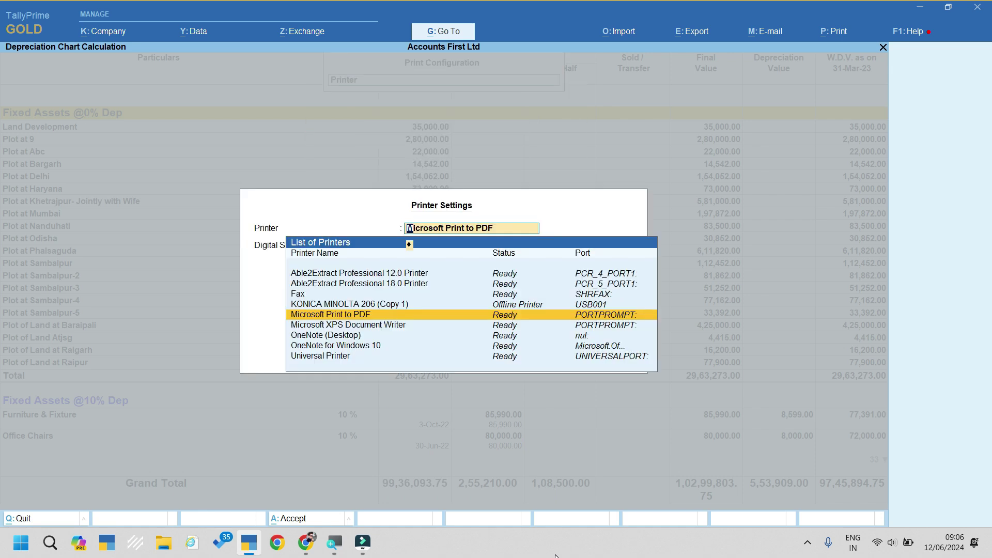
key(Return)
key(alt+Down)
key(Return)
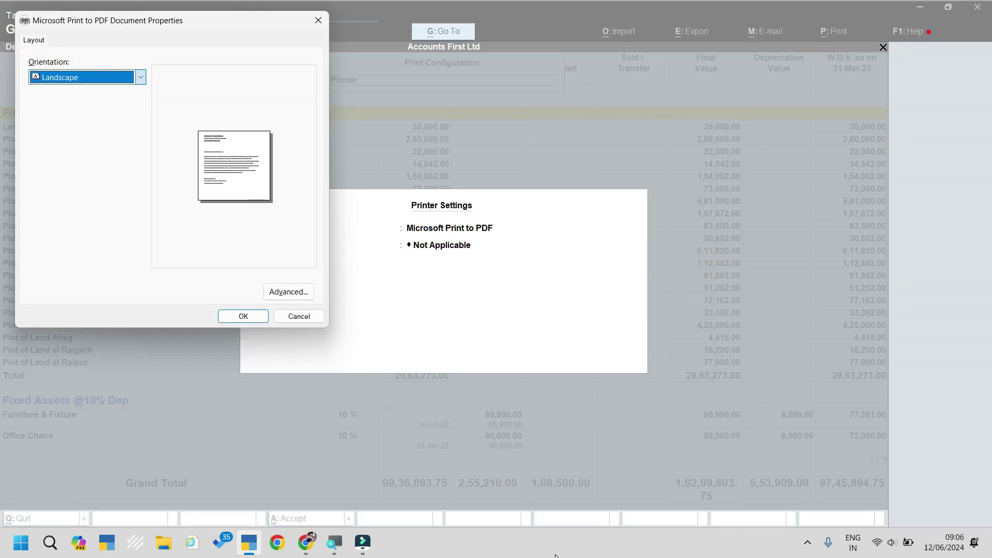
key(Return)
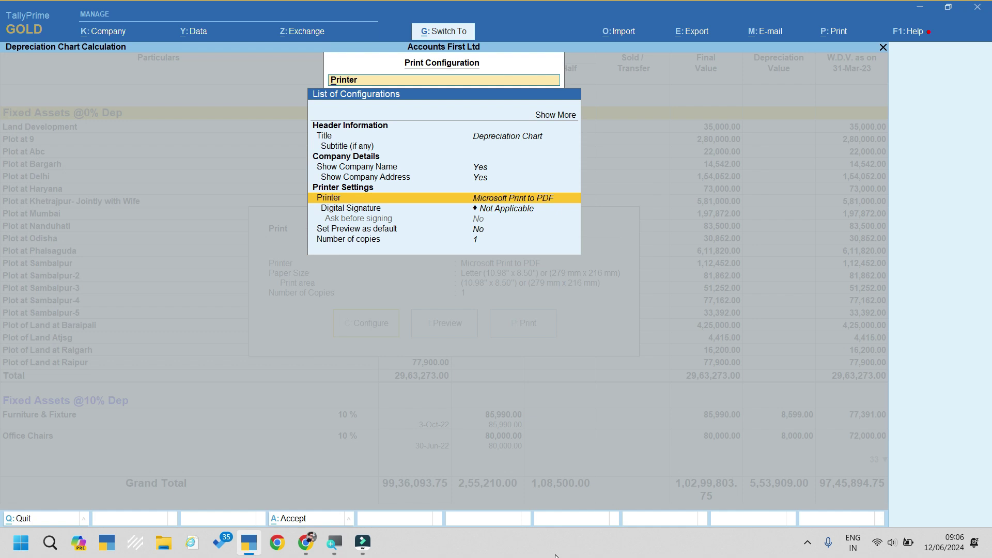
Preview the landscape Depreciation Chart, zoom in to read it and close the preview
key(Escape)
key(i)
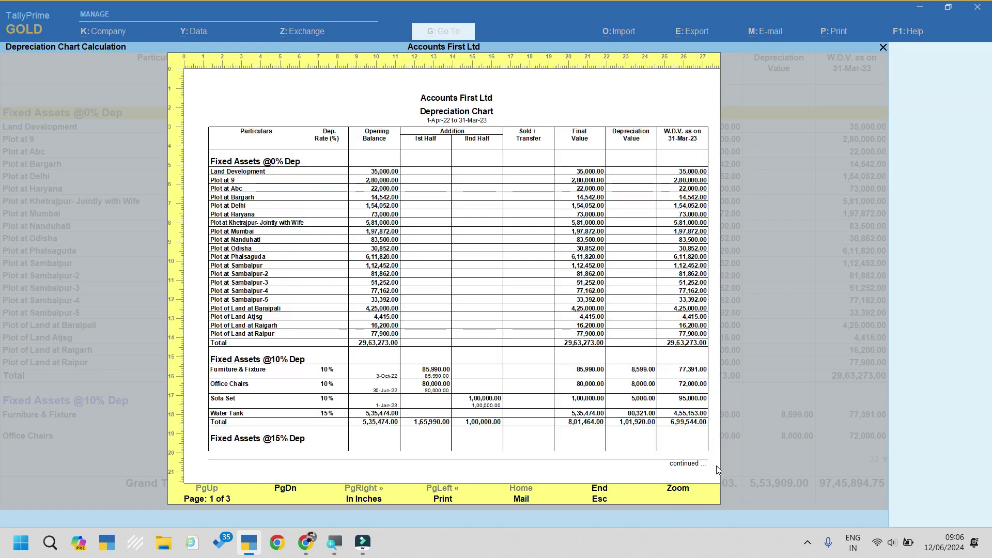
click(683, 495)
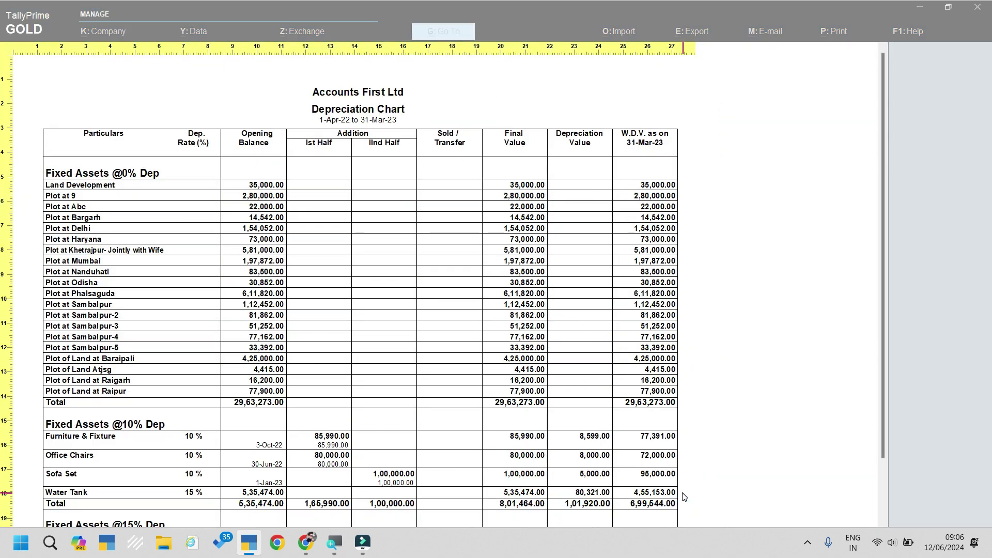
key(Escape)
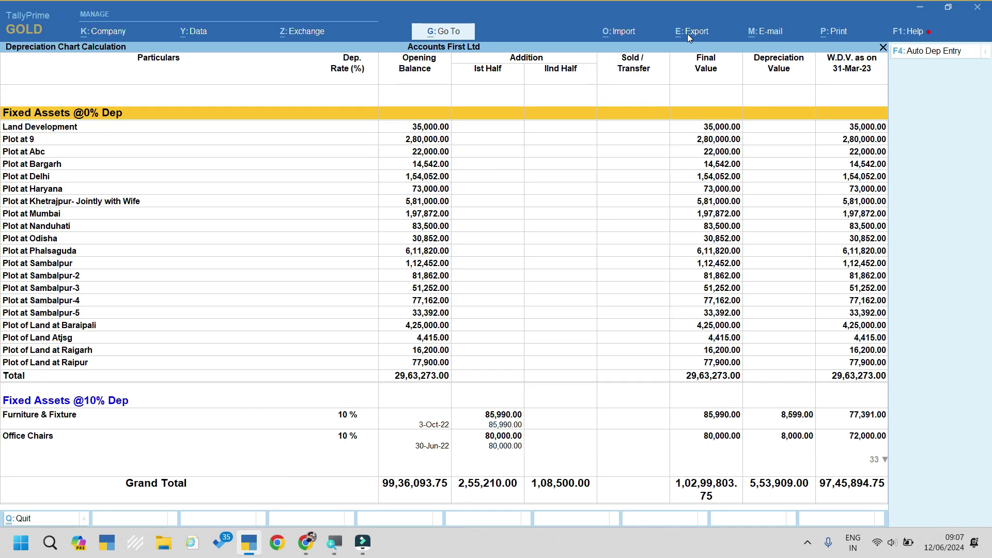
Start an export of the current Depreciation Chart and set its file format to Excel (Spreadsheet)
click(689, 39)
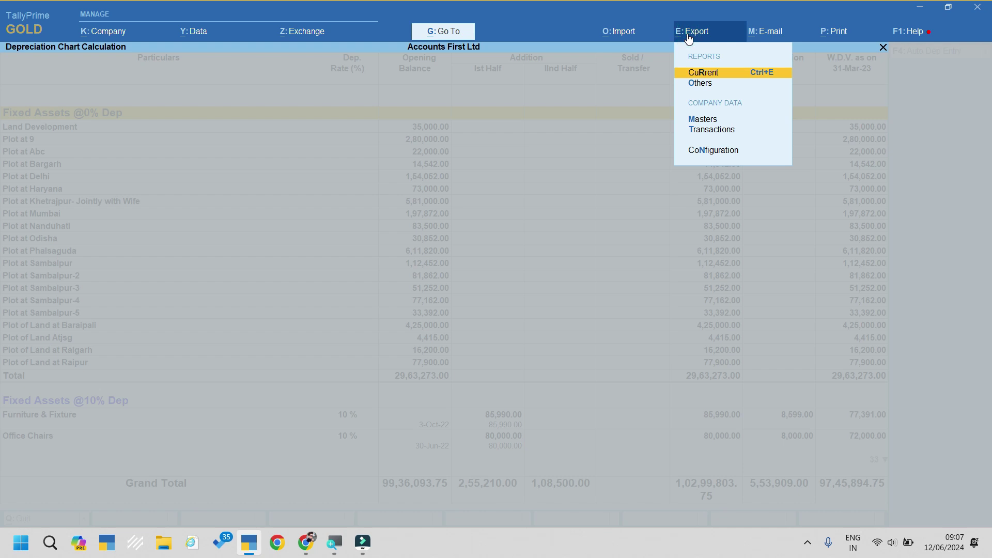
key(Return)
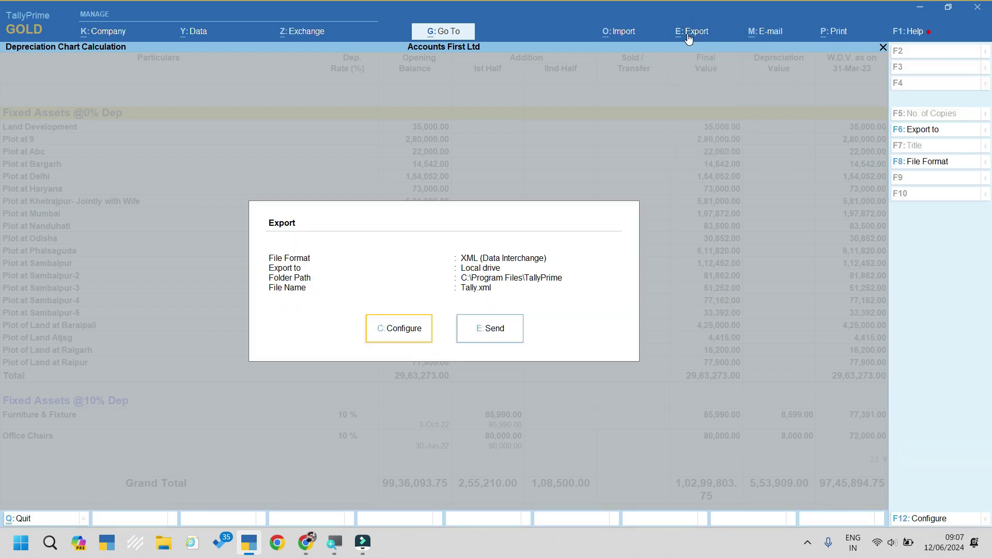
key(c)
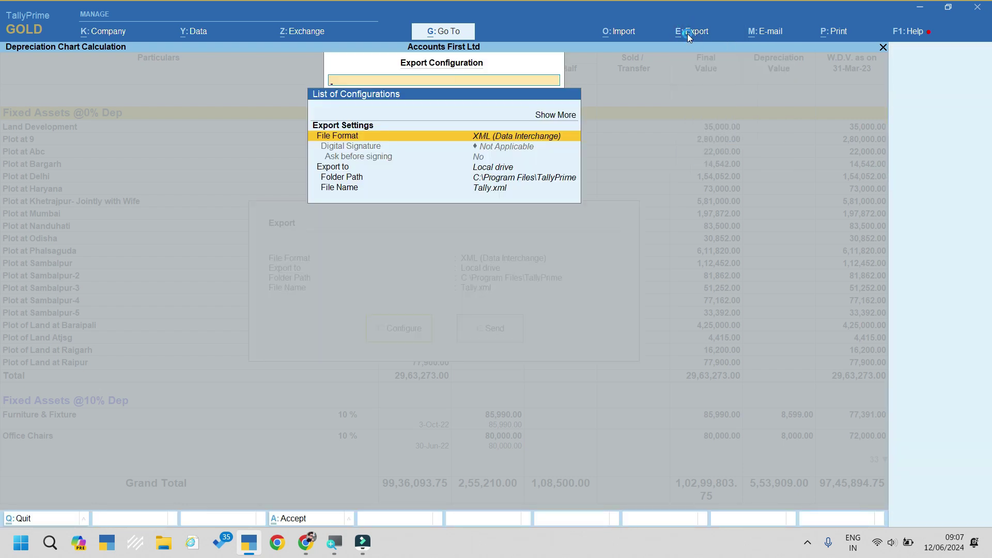
key(Return)
key(Up)
key(Up)
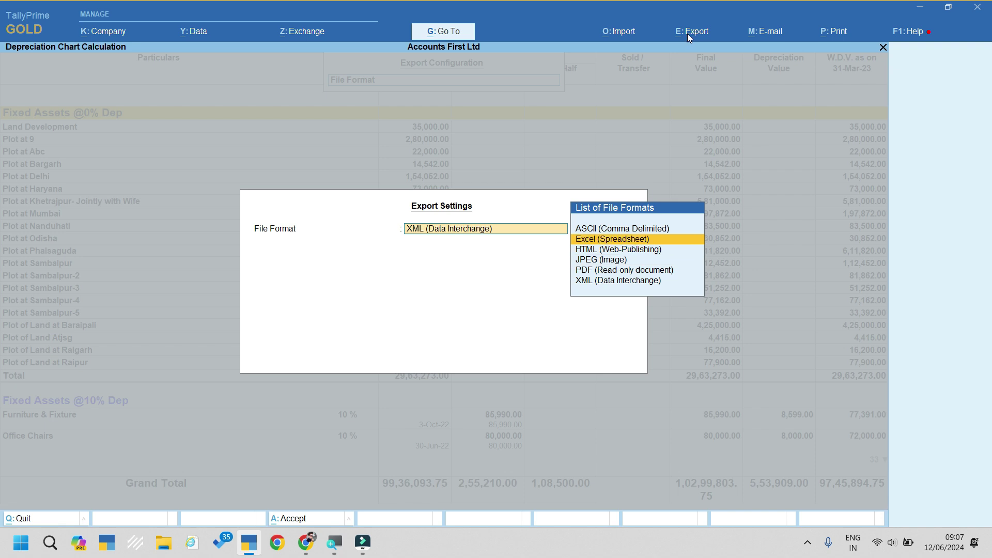
key(Return)
Set the export folder path to the Desktop and export the chart as Tally.xlsx
key(Down)
key(Down)
key(Down)
key(Return)
key(BackSpace)
text(des)
key(Return)
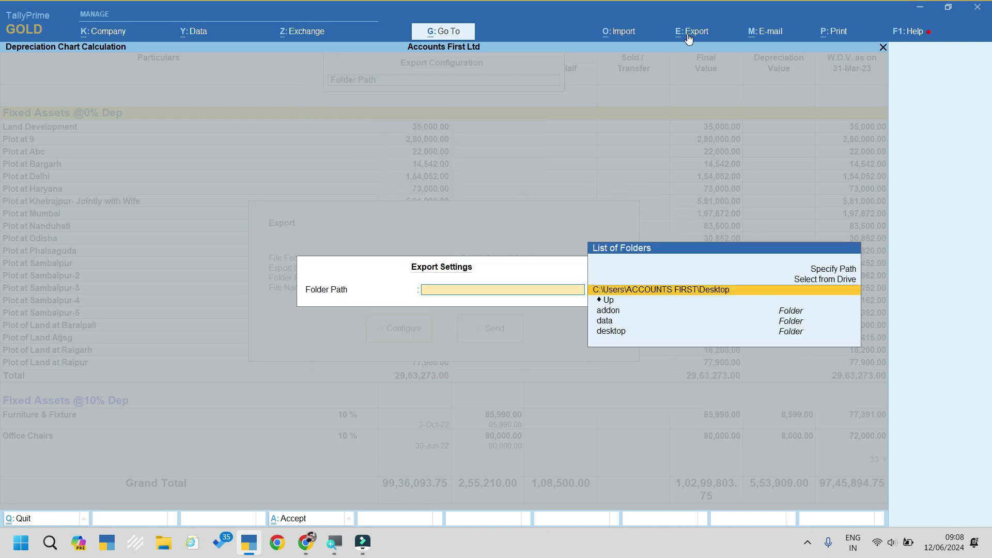
key(Return)
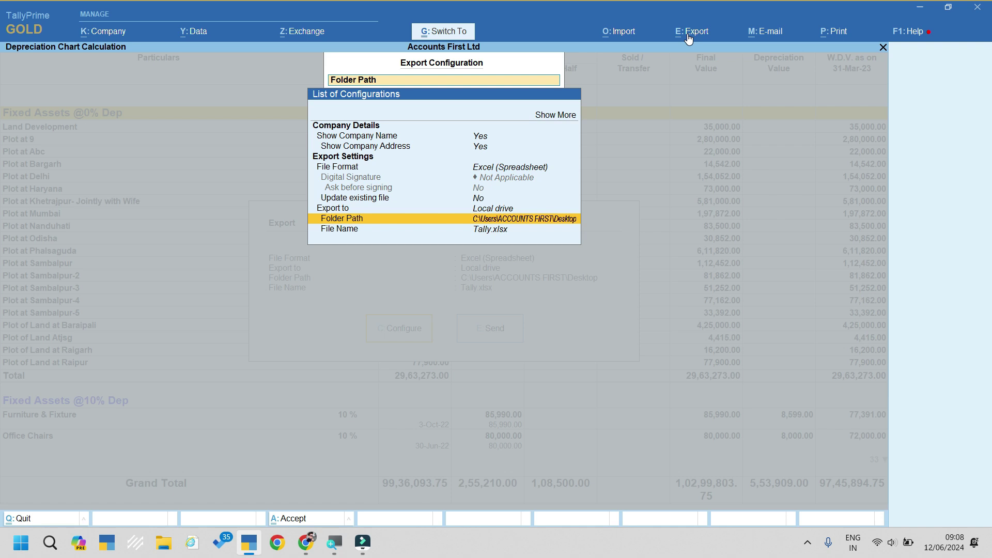
key(ctrl+a)
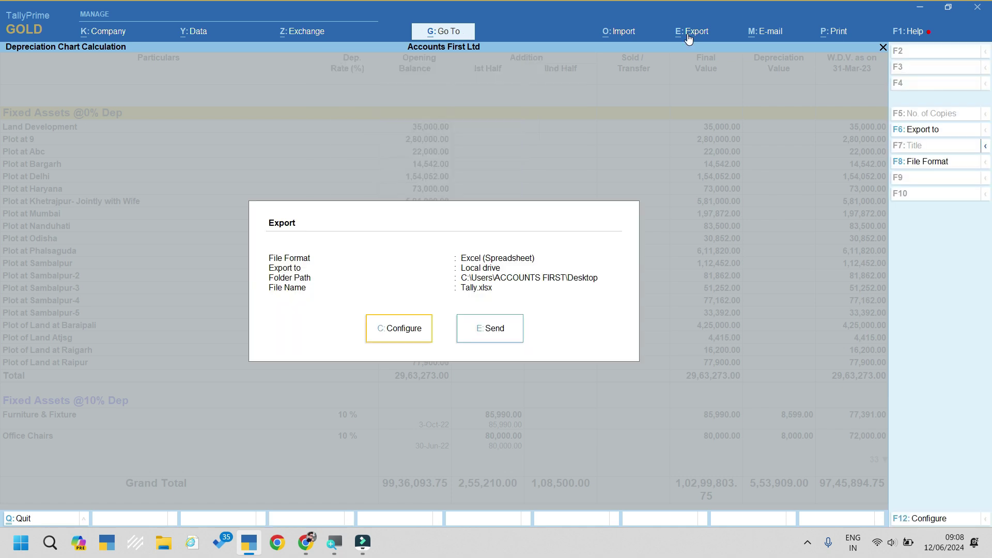
key(Right)
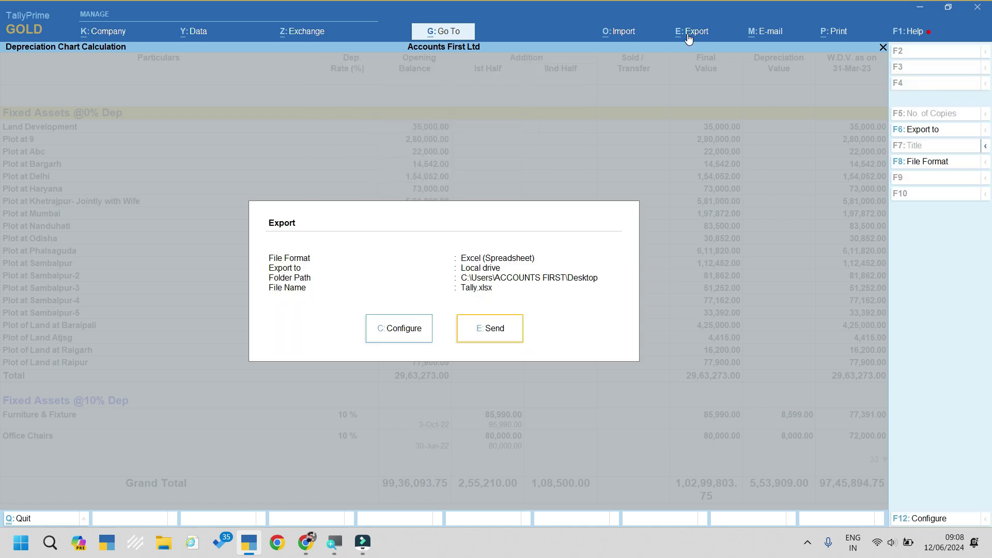
click(485, 338)
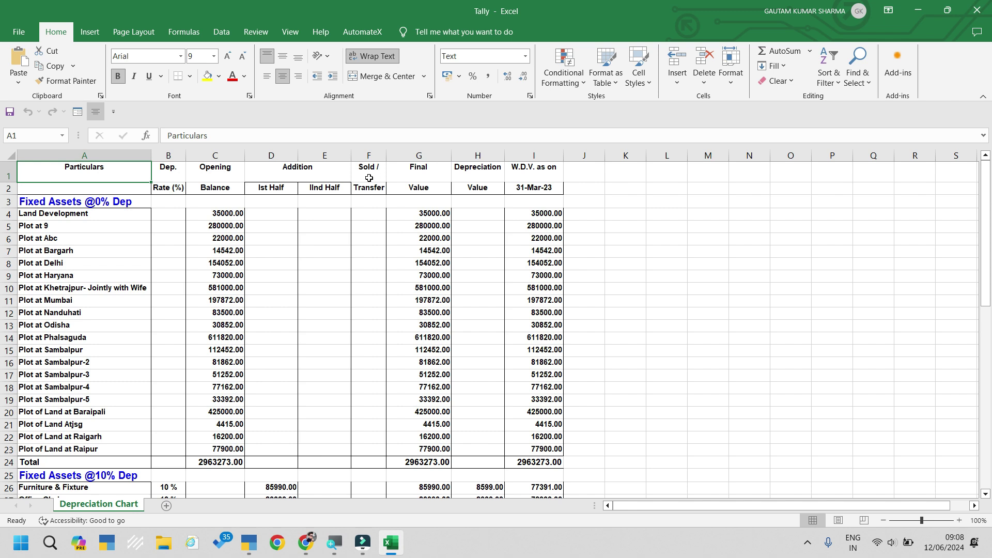
Review the exported Depreciation Chart in Excel, from the 0% asset group through the grand total
scroll(87, 258, down, 3)
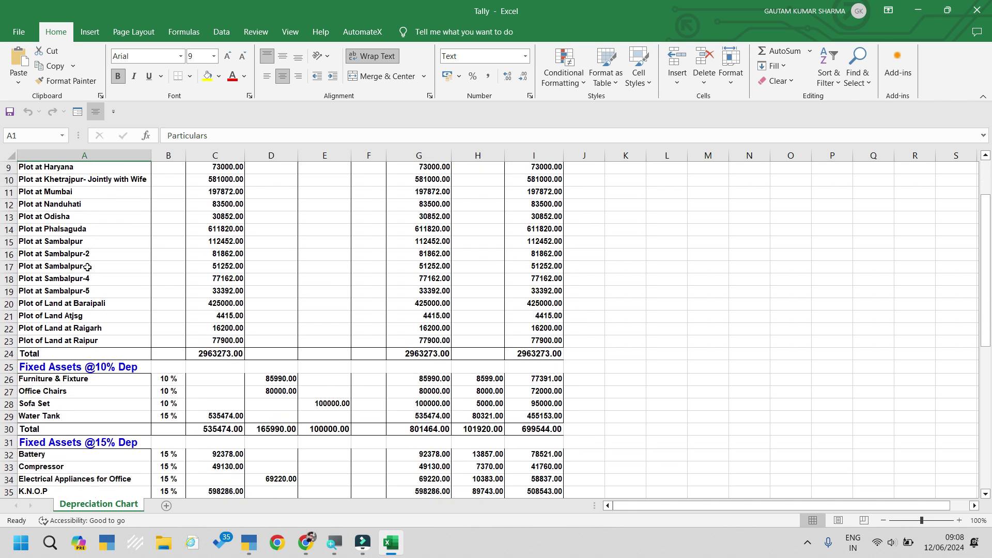
scroll(294, 274, up, 3)
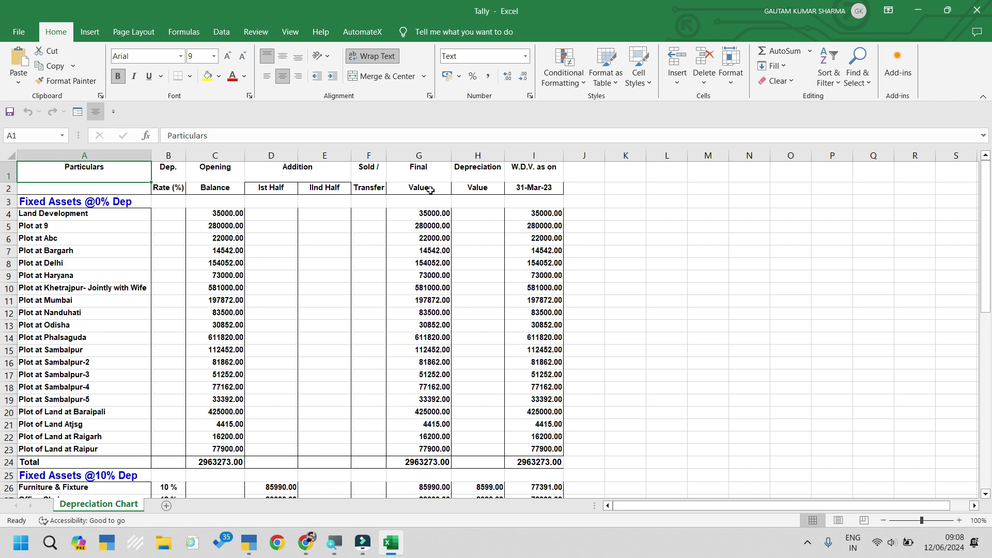
scroll(480, 304, down, 9)
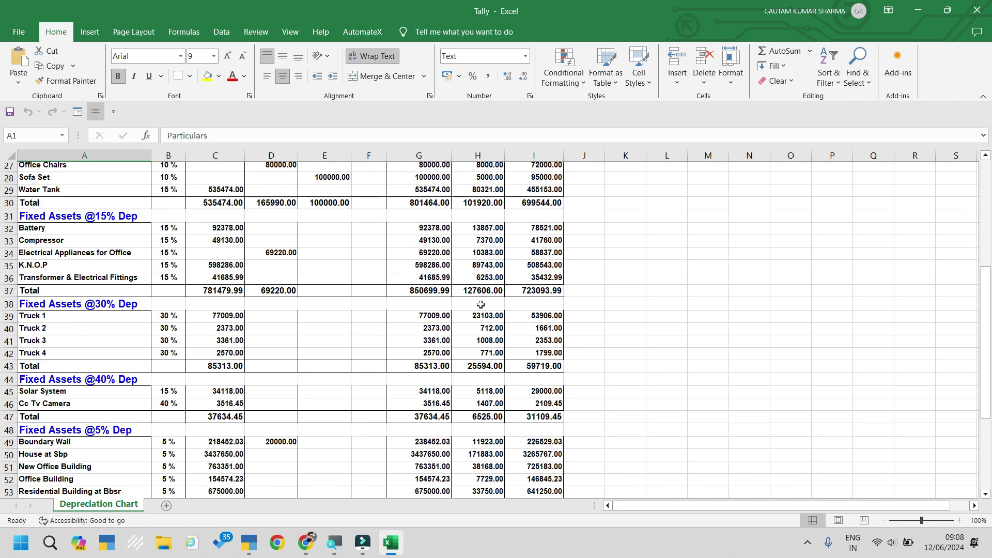
scroll(480, 304, down, 3)
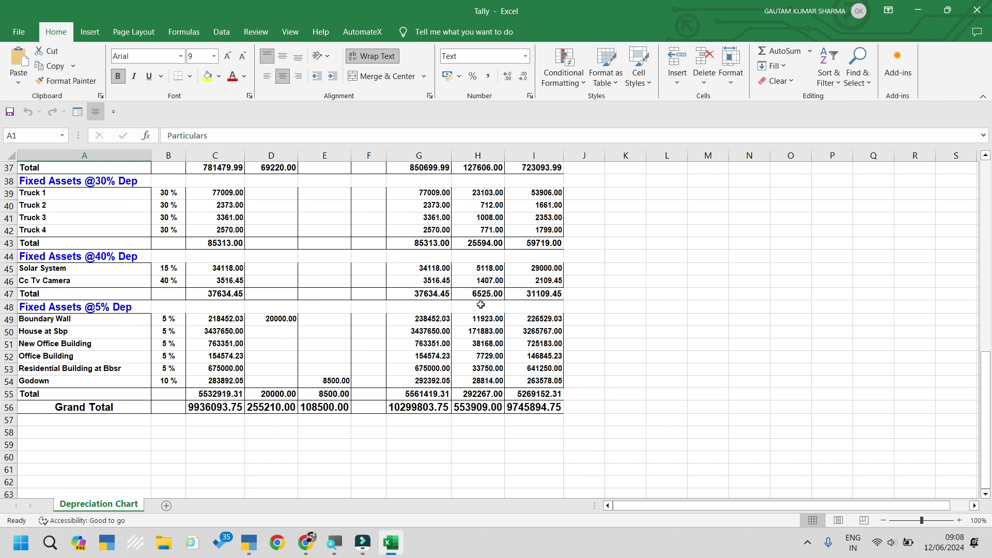
scroll(480, 304, up, 12)
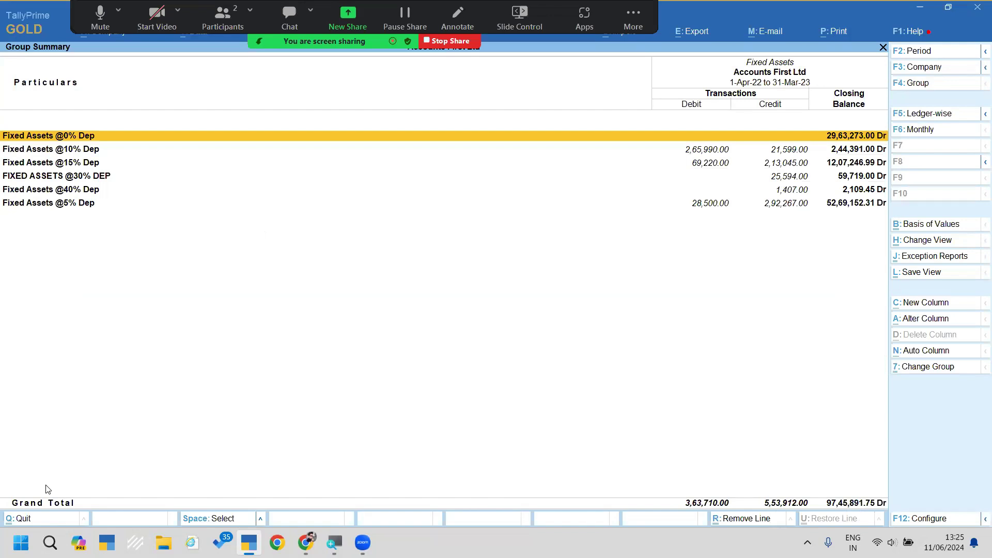
Leave the Fixed Assets group summary in TallyPrime and return to the Depreciation Report entry in the Gateway of Tally
key(Escape)
key(Escape)
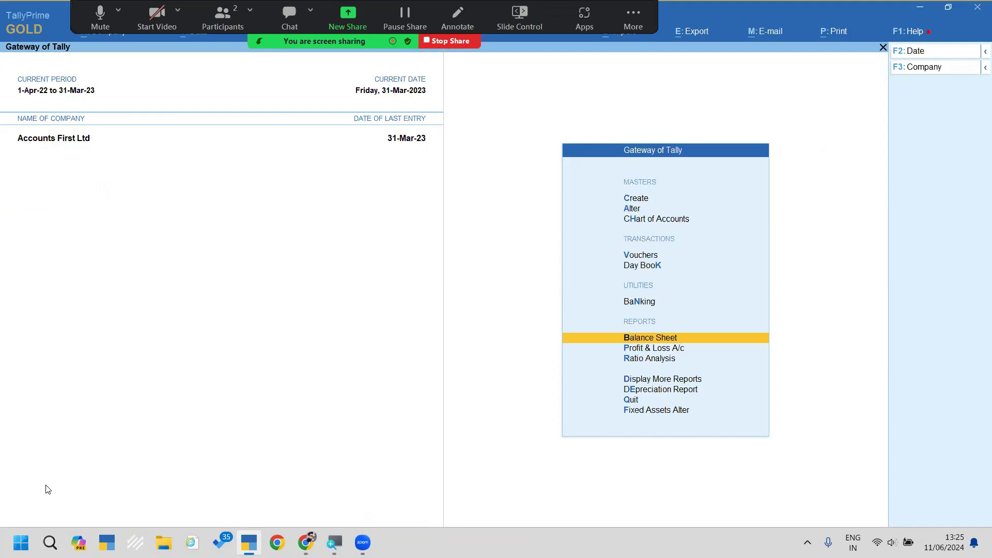
key(Down)
key(Down)
key(Down)
key(Down)
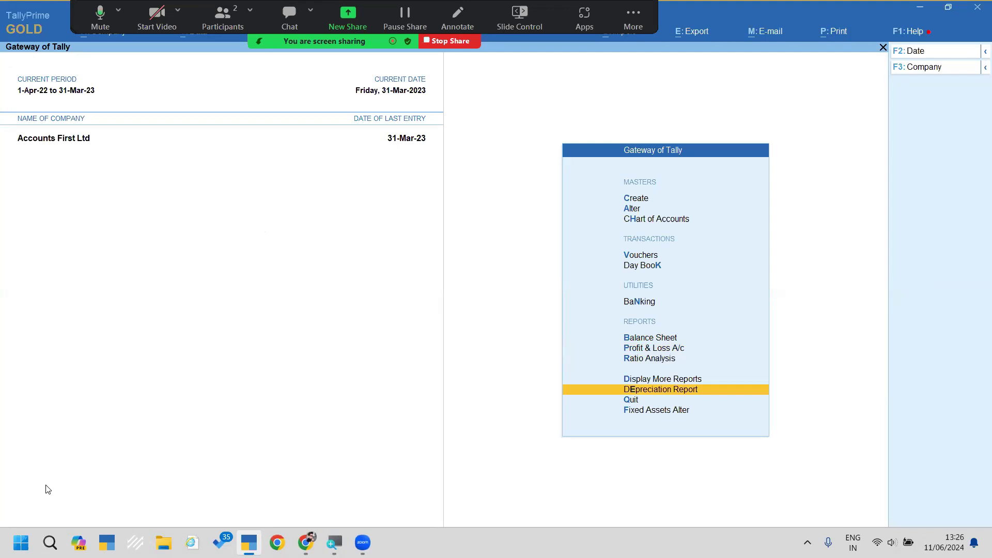
Change the current period to 1-Apr-24 to 31-Mar-25
key(alt)
key(alt+F2)
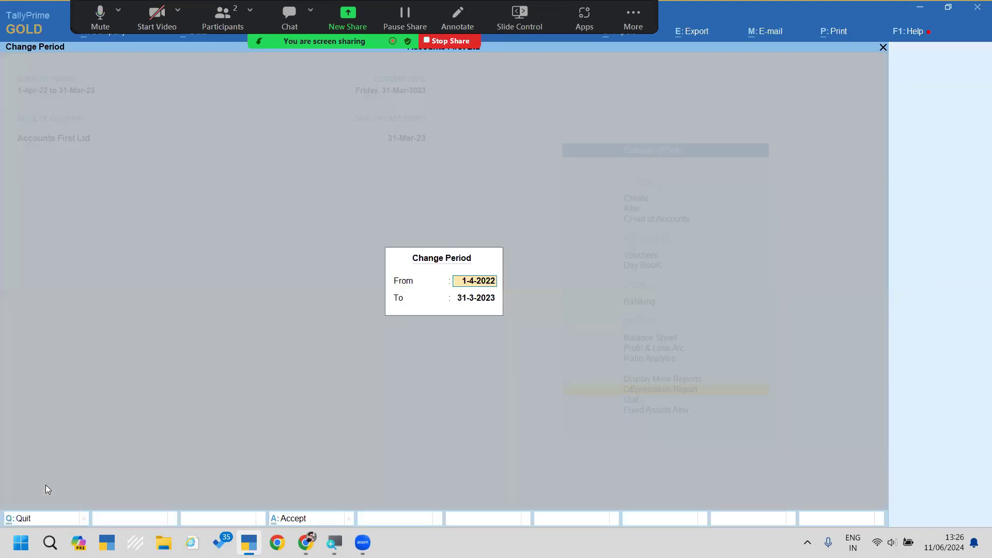
text(a24)
key(Return)
text(ma)
key(BackSpace)
text(25)
key(Return)
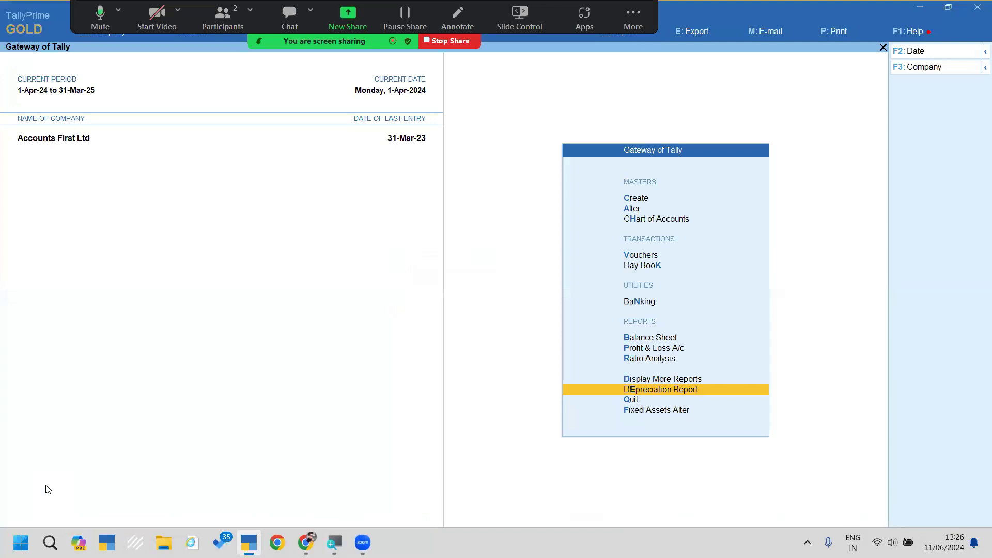
Record a cash payment voucher dated 3-Oct-24 for Furniture & Fixture with an amount of 10,000
key(v)
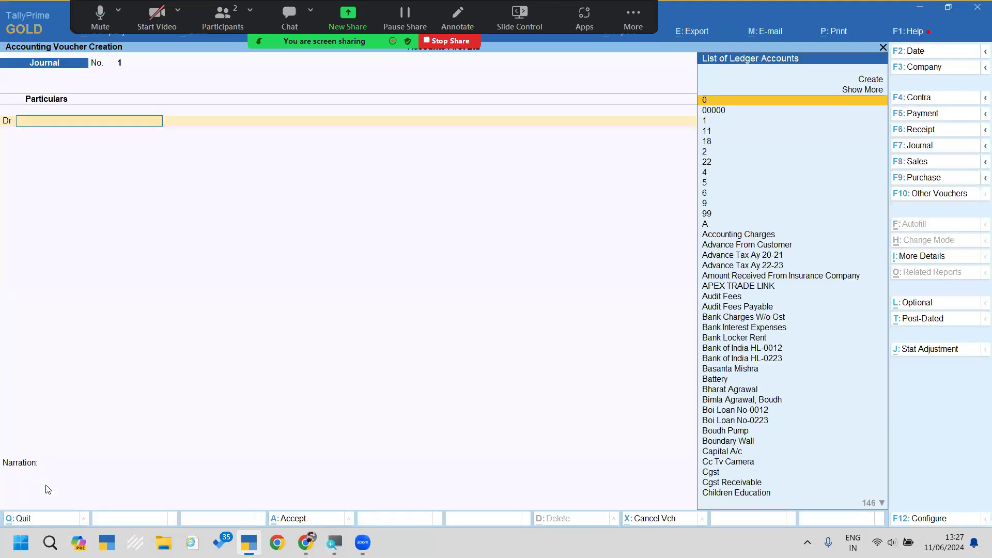
key(F5)
text(Cash)
key(Return)
text(Furniture & Fixture)
key(Return)
key(F2)
text(3.10)
key(Return)
text(10,000)
key(Return)
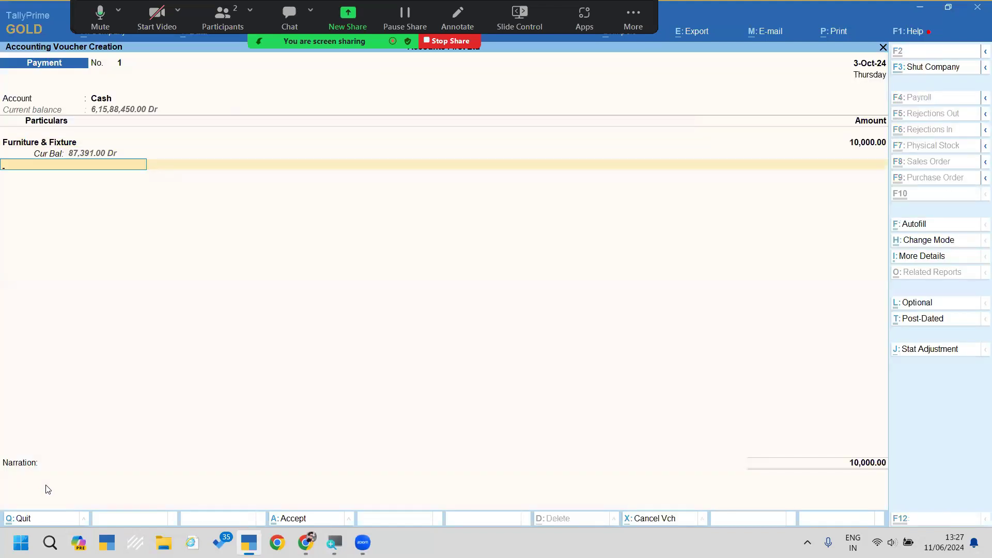
key(Escape)
key(Up)
key(Up)
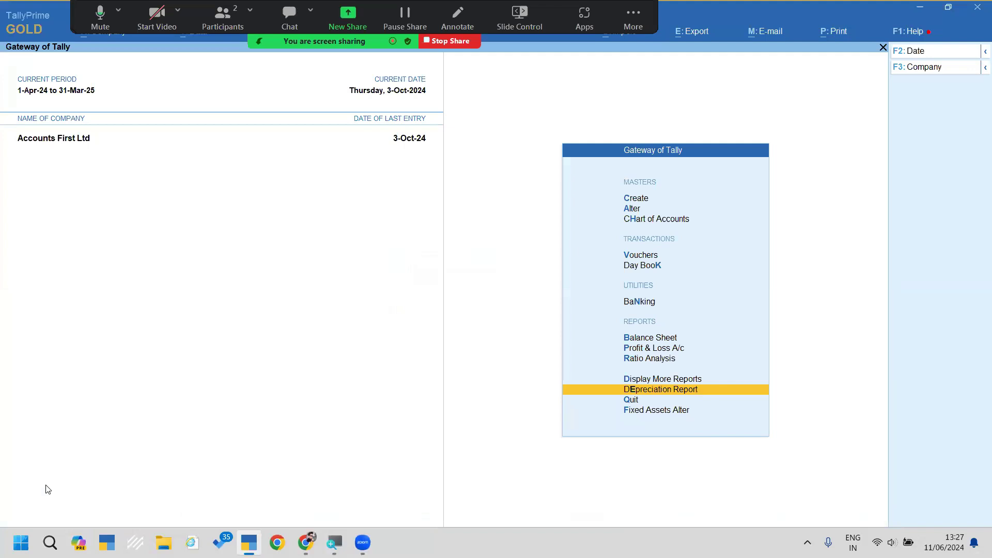
key(Return)
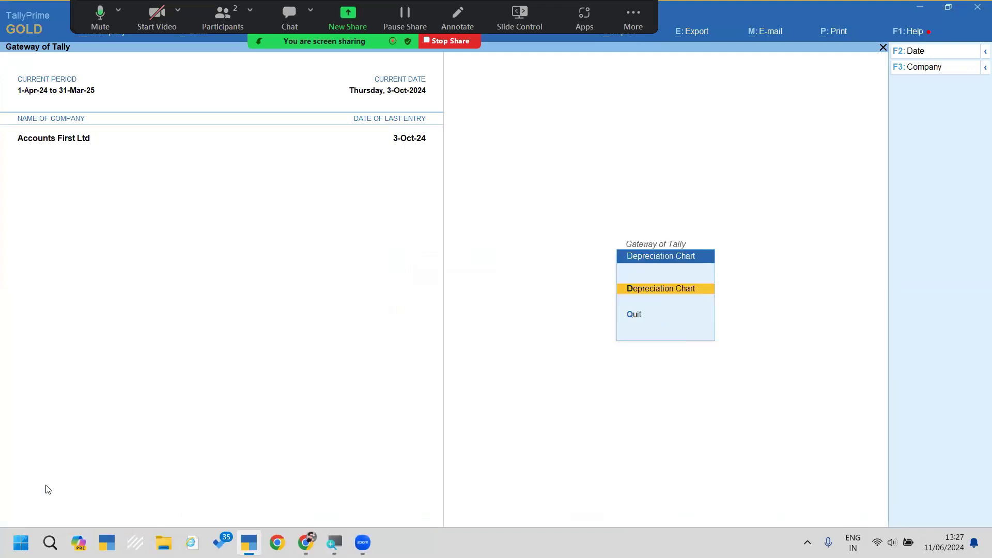
key(Return)
key(Down)
key(Down)
key(Down)
key(Down)
key(Down)
key(Down)
key(Down)
key(Down)
key(Down)
key(Down)
key(Down)
key(Down)
key(Down)
key(Down)
key(Down)
key(Down)
key(Down)
key(Down)
key(Down)
key(Down)
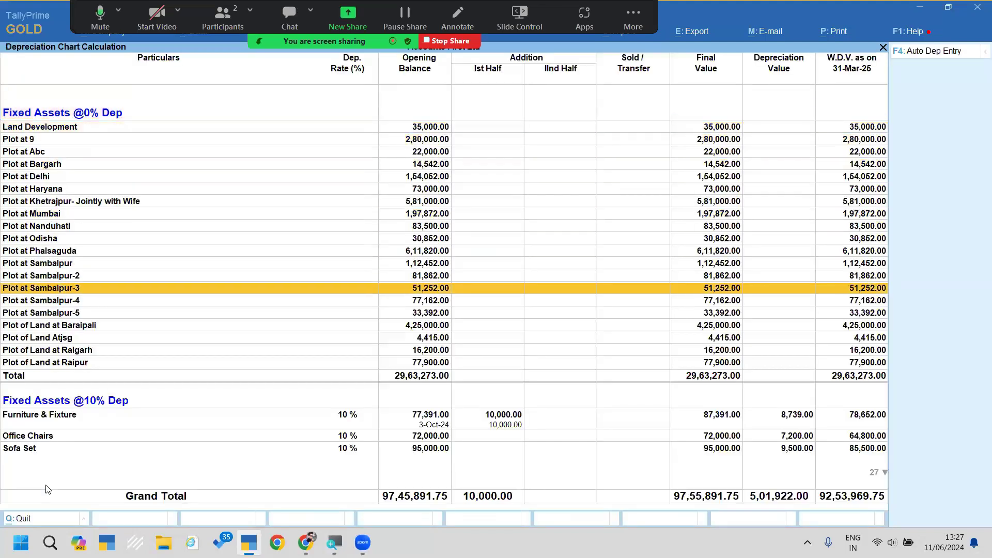
key(Down)
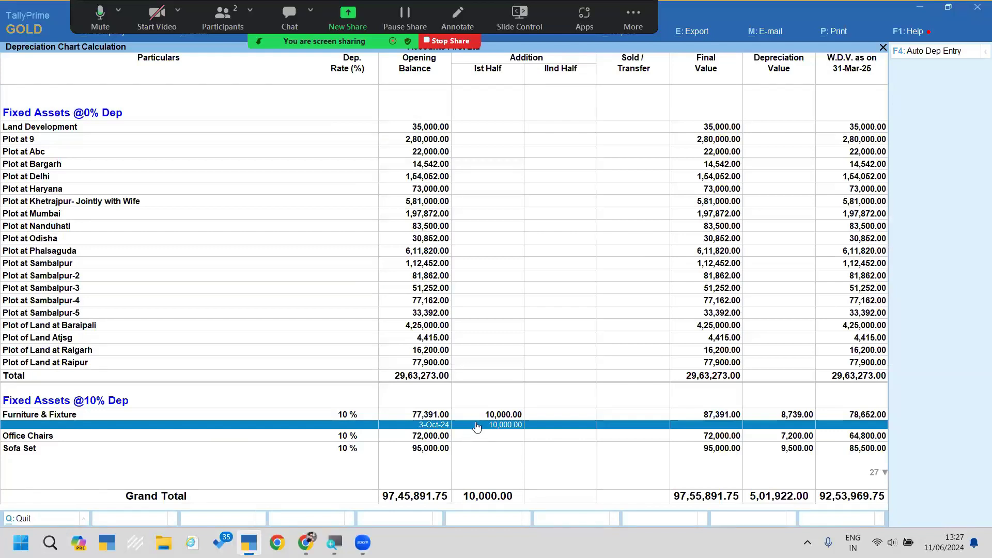
Inspect the payment voucher behind the Furniture & Fixture first-half addition and return to the chart
click(479, 429)
key(Return)
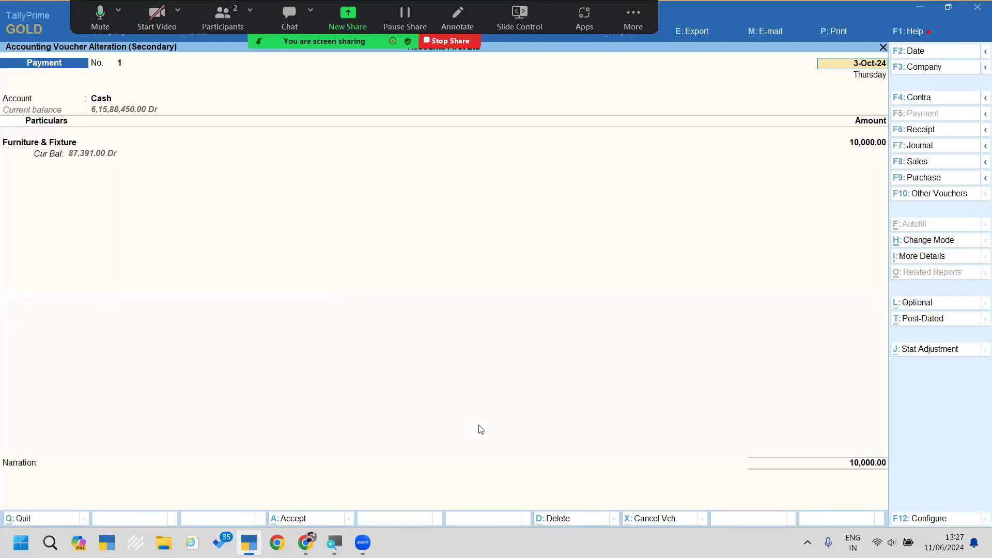
key(Escape)
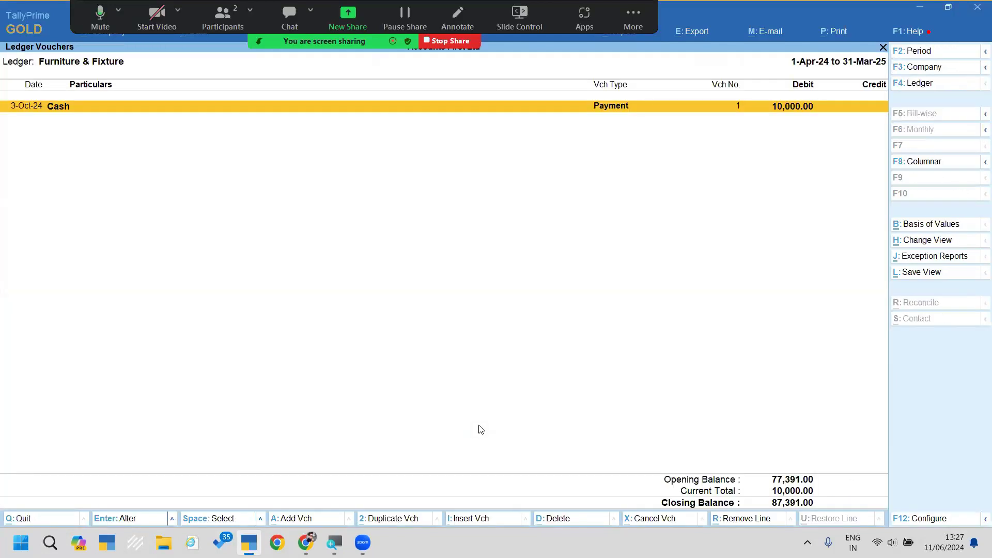
key(Escape)
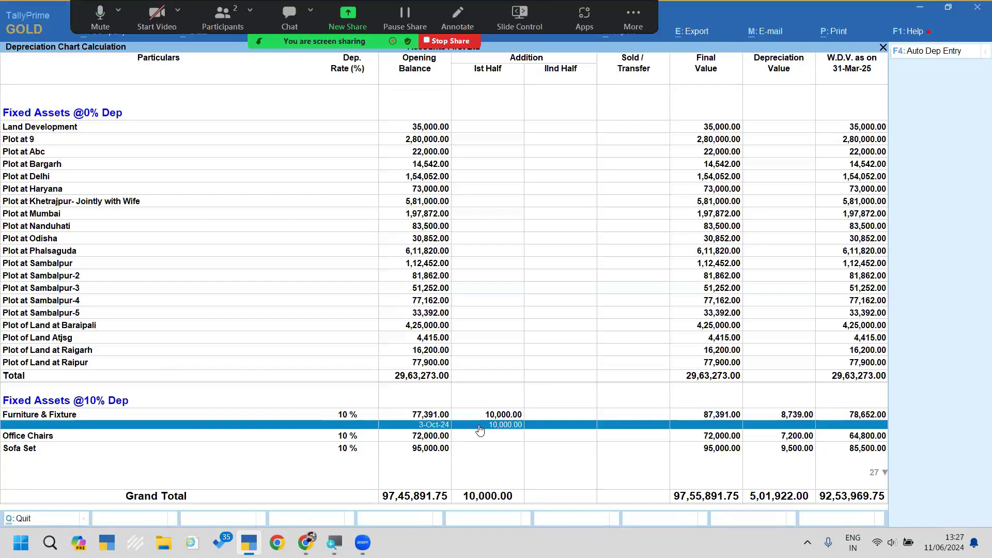
Change the Furniture & Fixture payment voucher's date to 4-Oct-24 and check where its addition falls in the Depreciation Chart
click(479, 424)
key(Return)
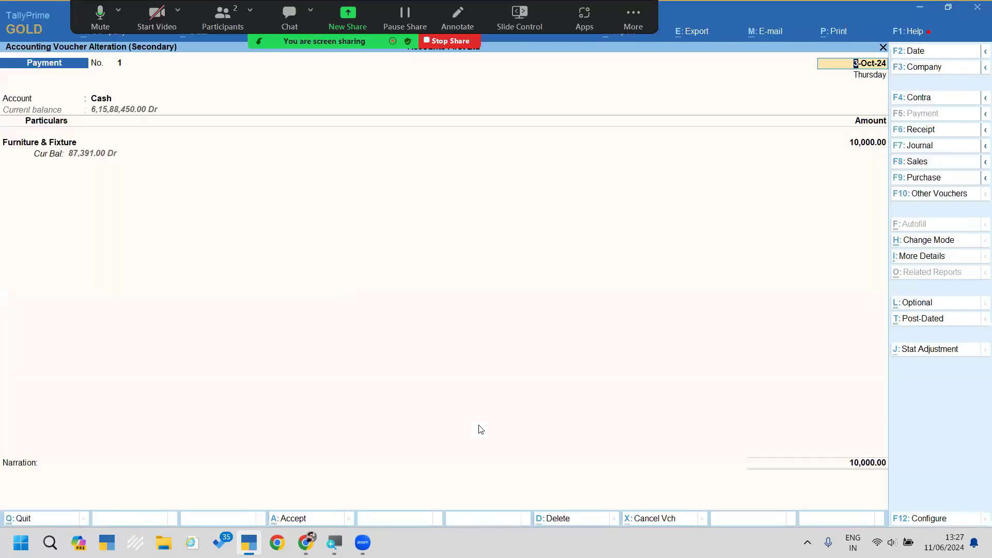
key(Page_Down)
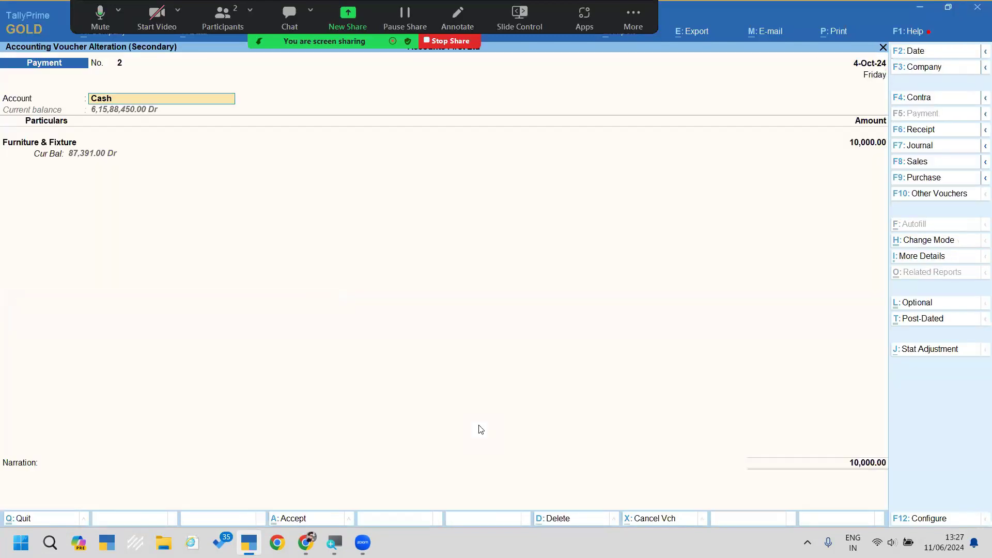
key(Escape)
key(Escape)
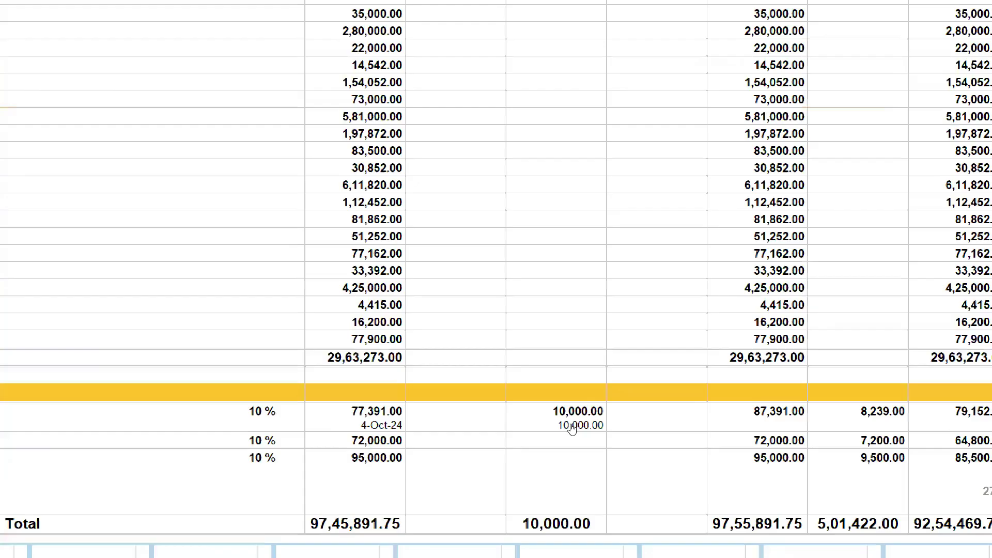
key(Down)
key(Down)
key(Down)
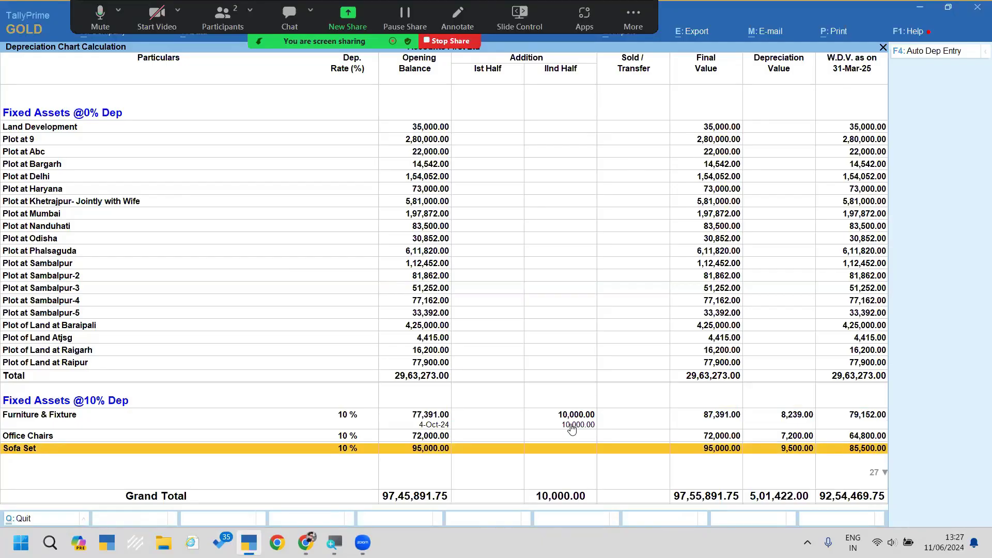
Change the current period to 1-Apr-22 to 31-Mar-23 and open the Depreciation Chart for it
key(Escape)
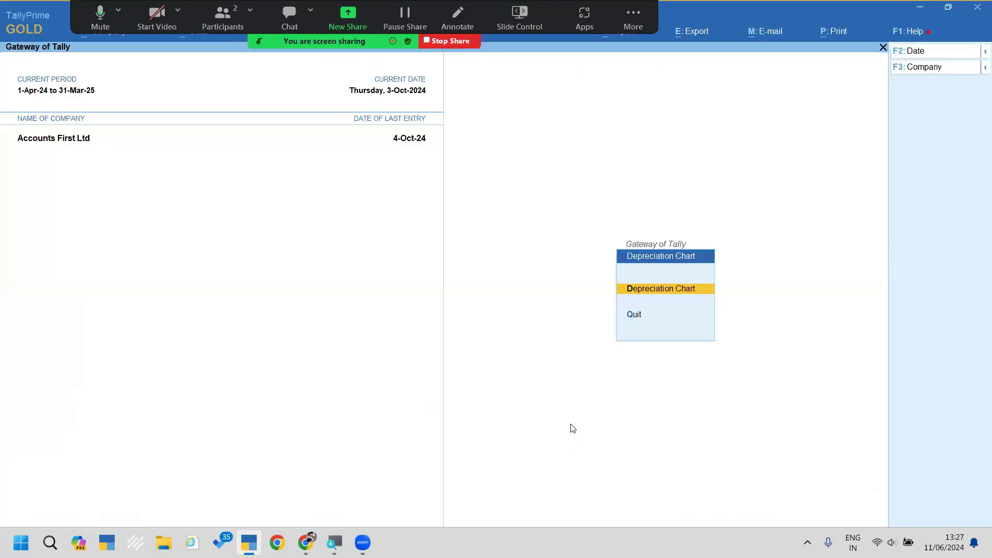
key(Escape)
key(F2)
text(1-4-22)
key(Return)
text(31-3-23)
key(Return)
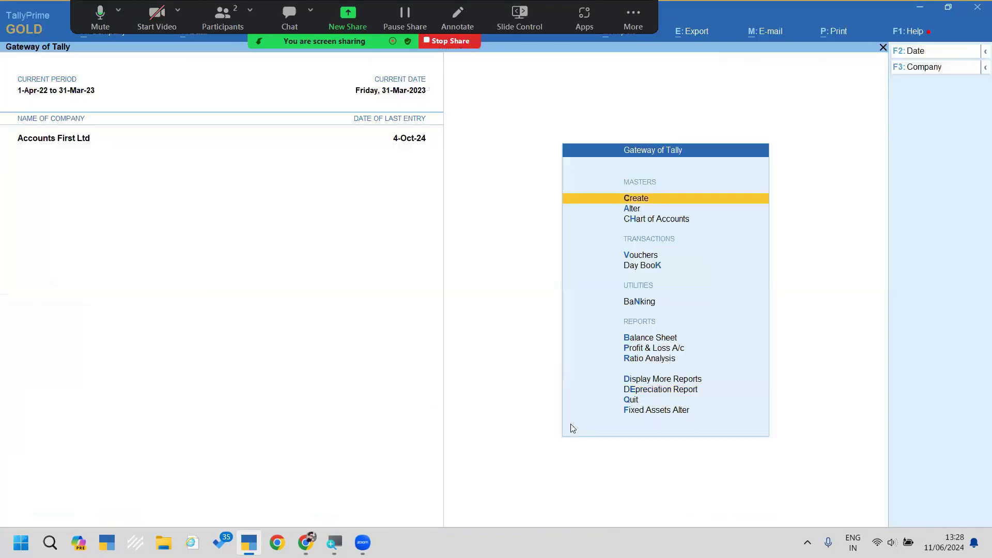
key(Up)
key(Up)
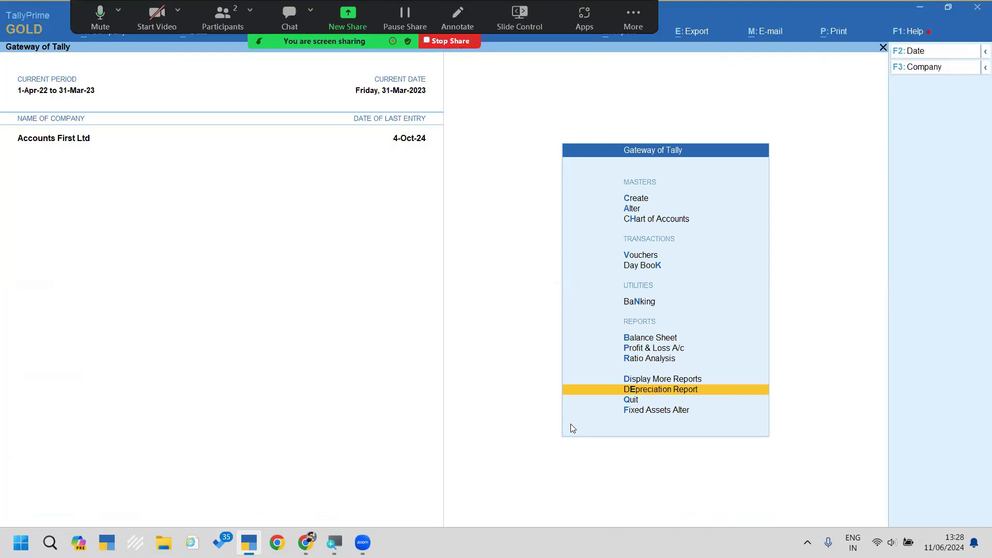
key(Return)
key(Return)
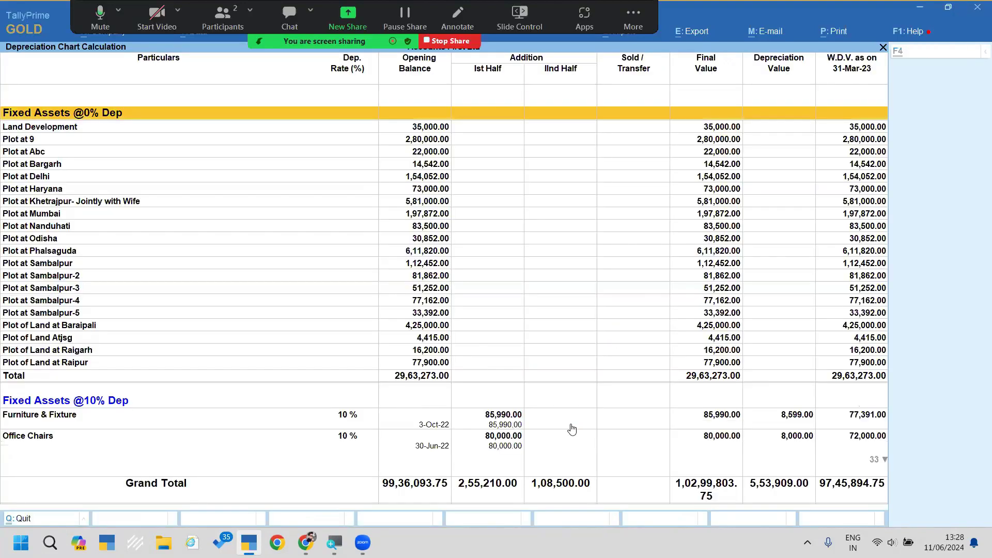
Preview the Depreciation Chart's printout, enlarge it to check the layout, and return to the chart
key(alt+p)
key(i)
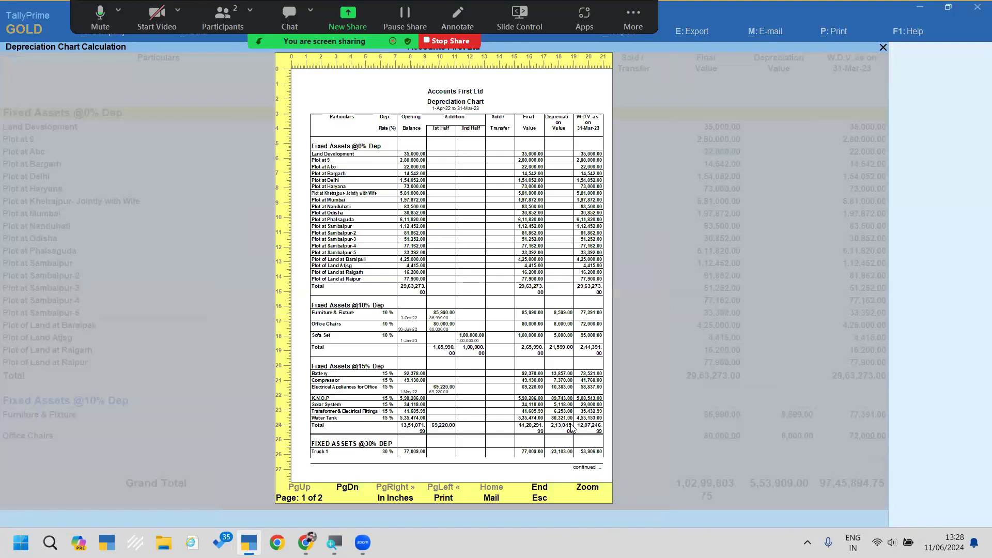
click(581, 492)
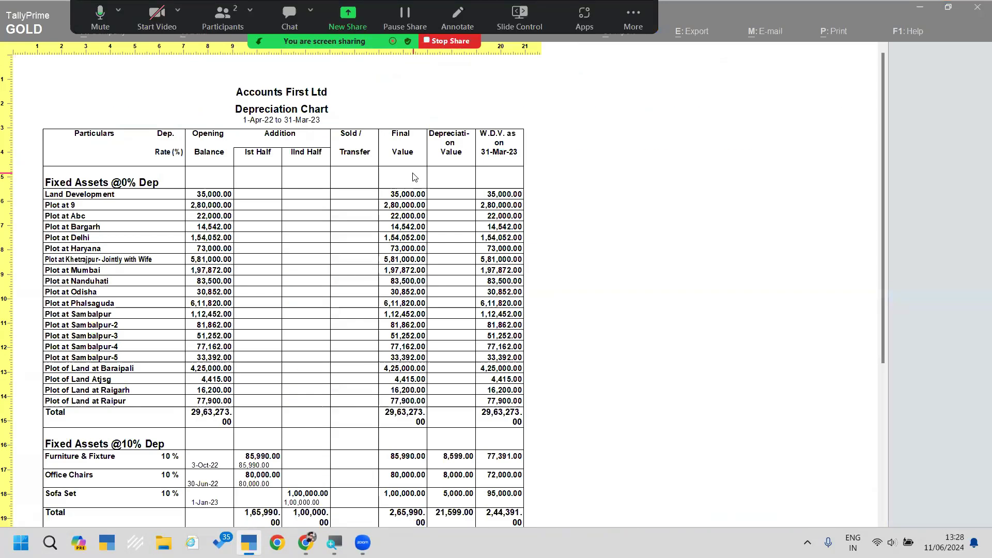
key(Escape)
key(Escape)
Set the folder path for the Depreciation Chart's Excel export to C:\Users\ACCOUNTS FIRST\Desktop
key(alt+e)
key(Return)
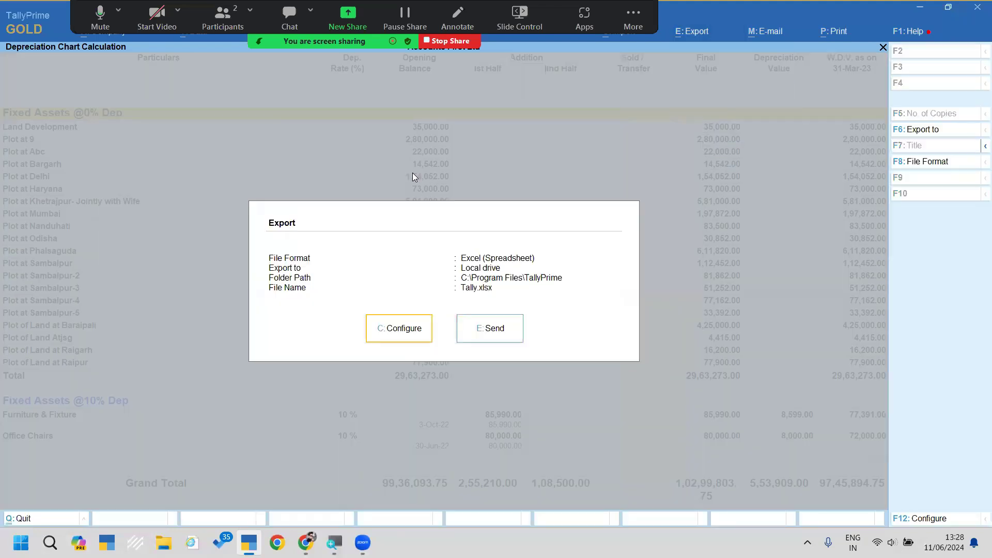
key(c)
key(Up)
key(Up)
key(Down)
key(Down)
key(Down)
key(Down)
key(Down)
key(Down)
key(Down)
key(Down)
key(Up)
key(Return)
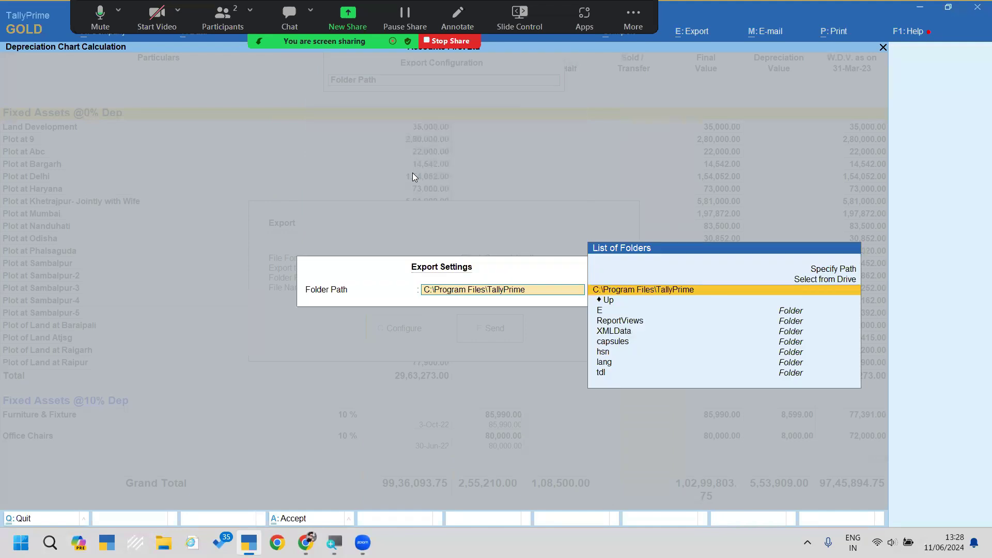
text(d)
key(Return)
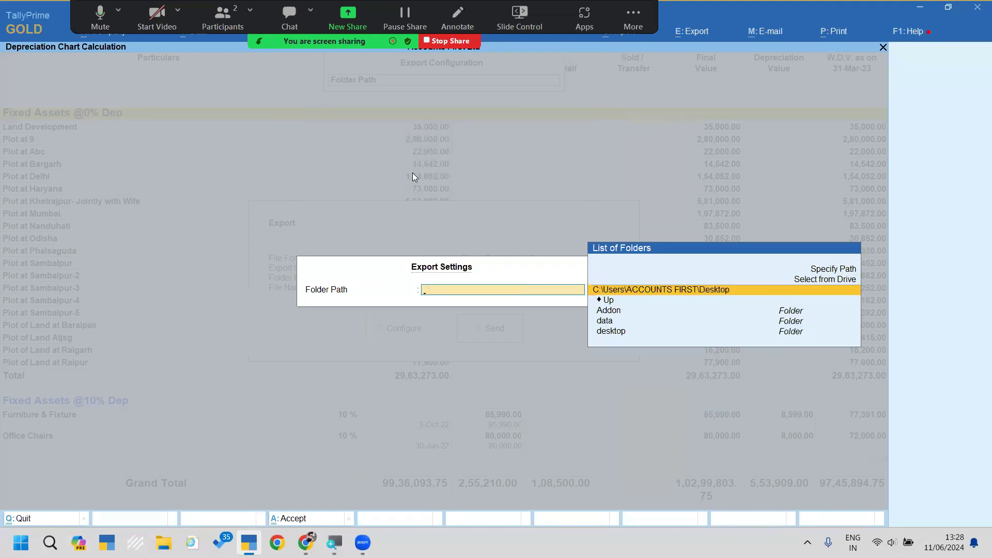
key(Return)
Accept the export settings and export the Depreciation Chart to an Excel spreadsheet
key(Down)
key(ctrl+a)
key(Return)
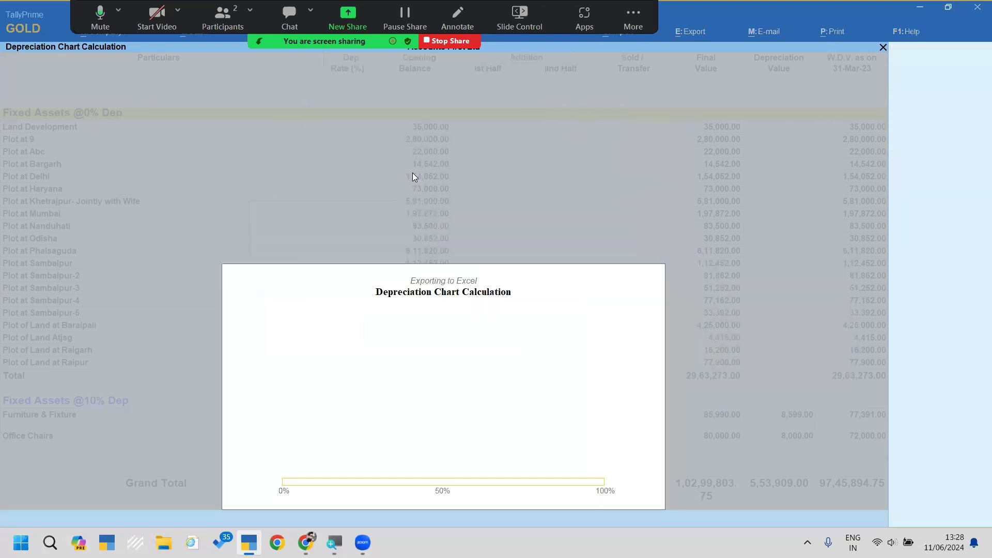